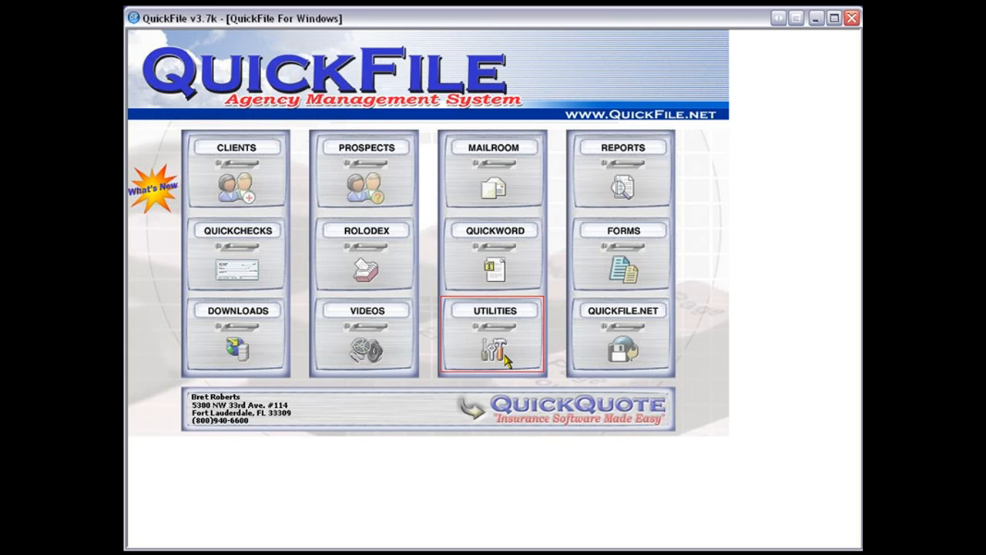
- Open the utilities and add a new agent's first name to the Agent/CSR/Producer popup list
{"action": "left_click", "coordinate": [507, 360]}
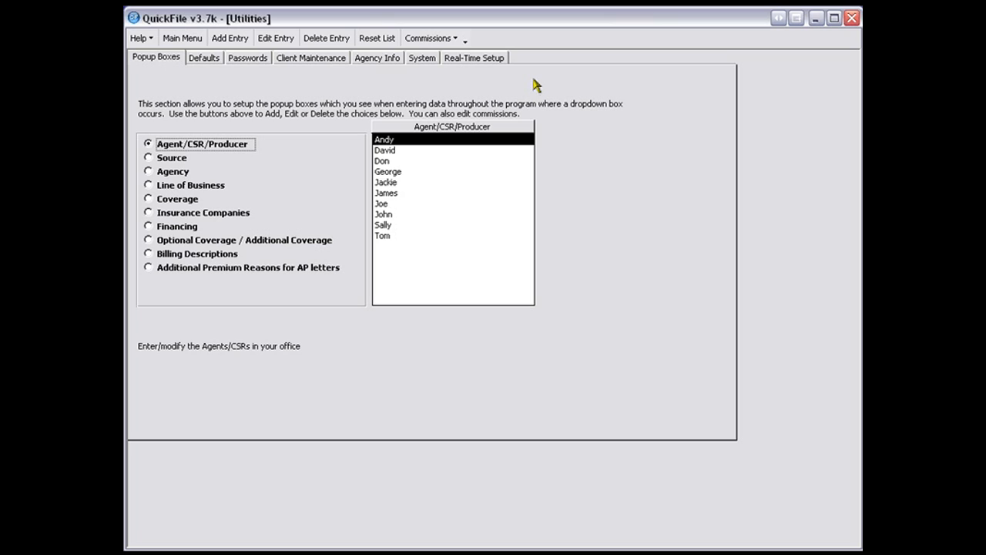
{"action": "left_click", "coordinate": [141, 39]}
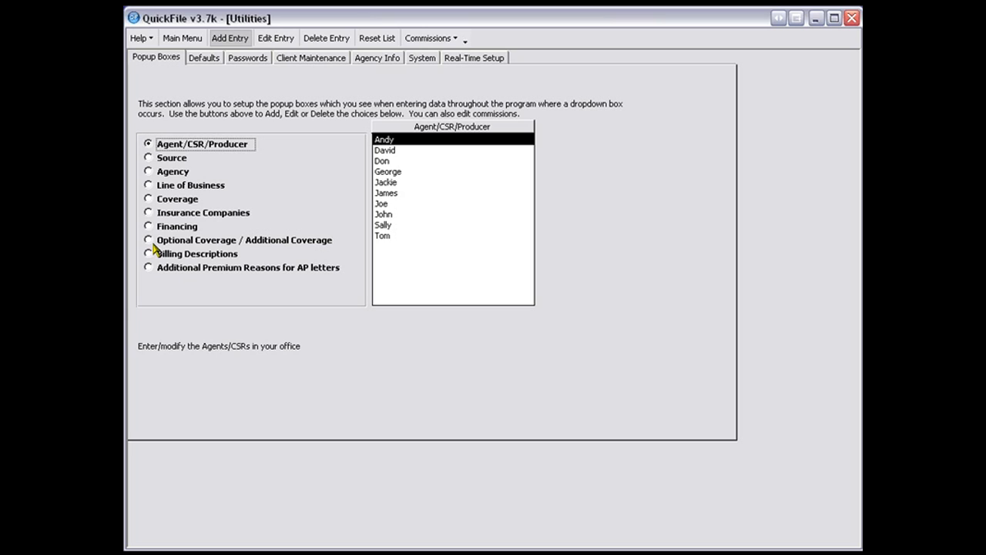
{"action": "left_click", "coordinate": [225, 40]}
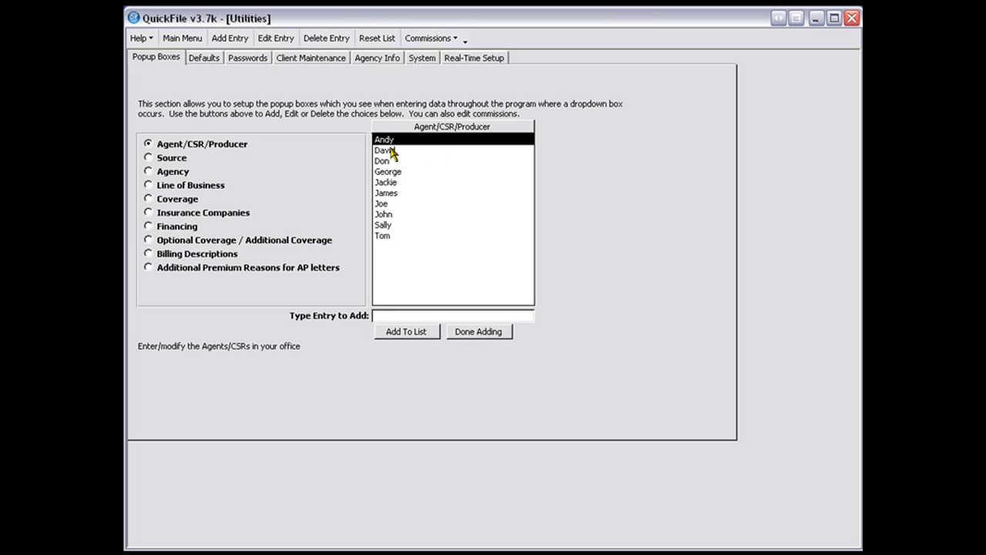
{"action": "left_click_drag", "start_coordinate": [390, 152], "coordinate": [382, 200]}
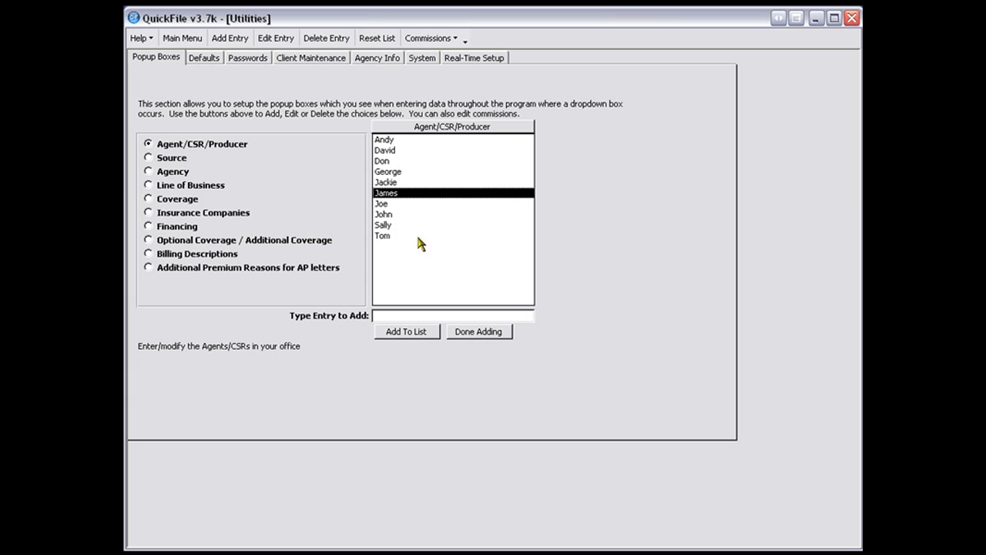
{"action": "left_click", "coordinate": [450, 41]}
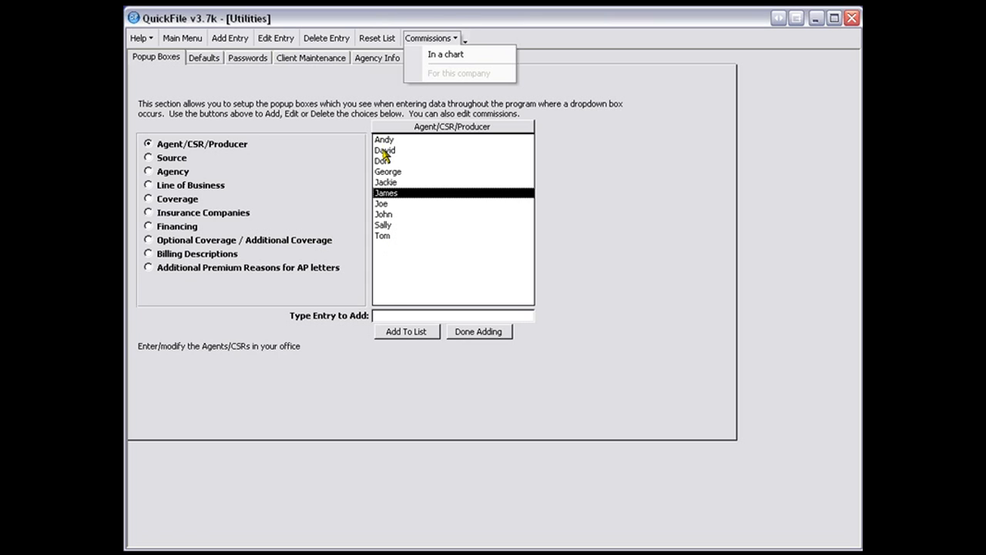
{"action": "left_click", "coordinate": [383, 316]}
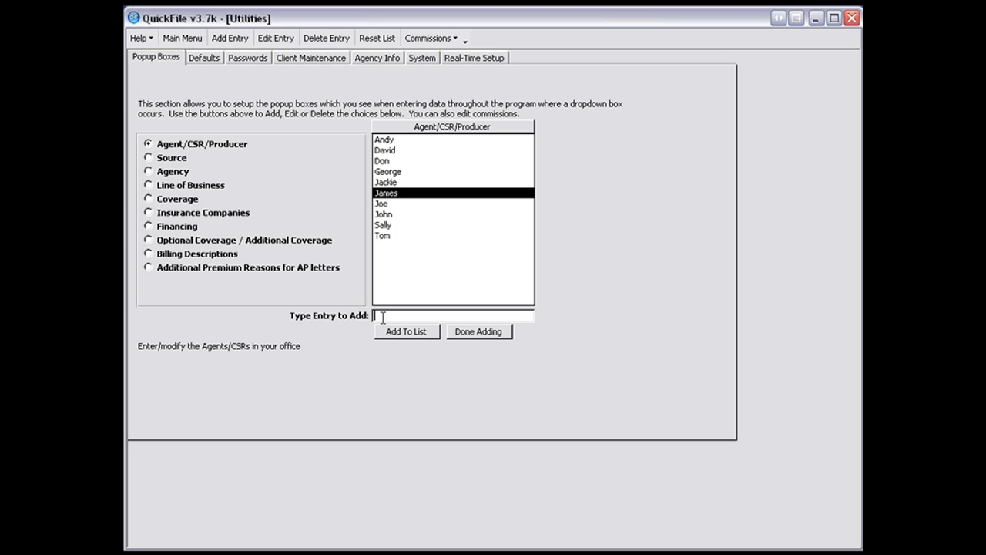
{"action": "type", "text": "Sam"}
{"action": "left_click", "coordinate": [409, 332]}
- View the Agent/CSR/Producer commissions in a chart and return to the popup boxes
{"action": "left_click", "coordinate": [396, 143]}
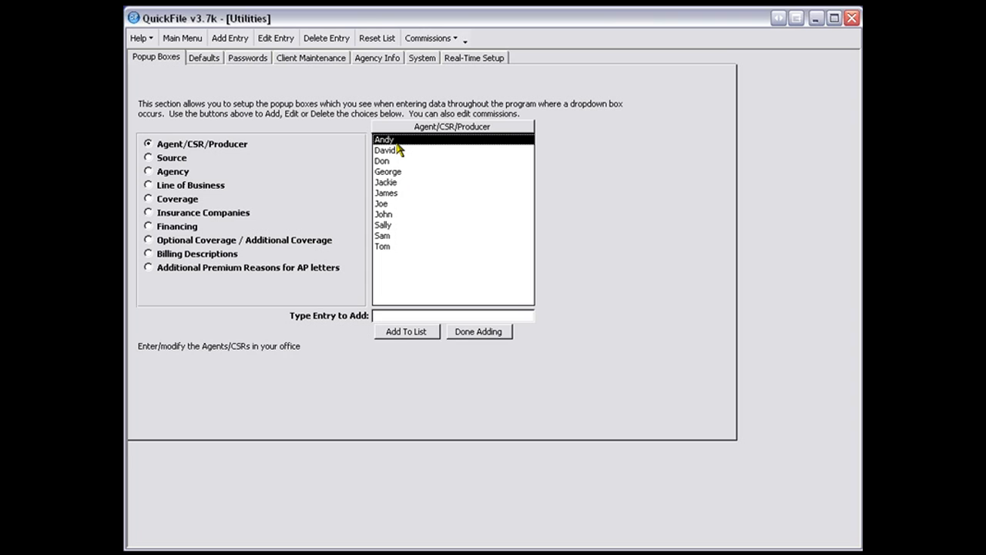
{"action": "left_click", "coordinate": [453, 41]}
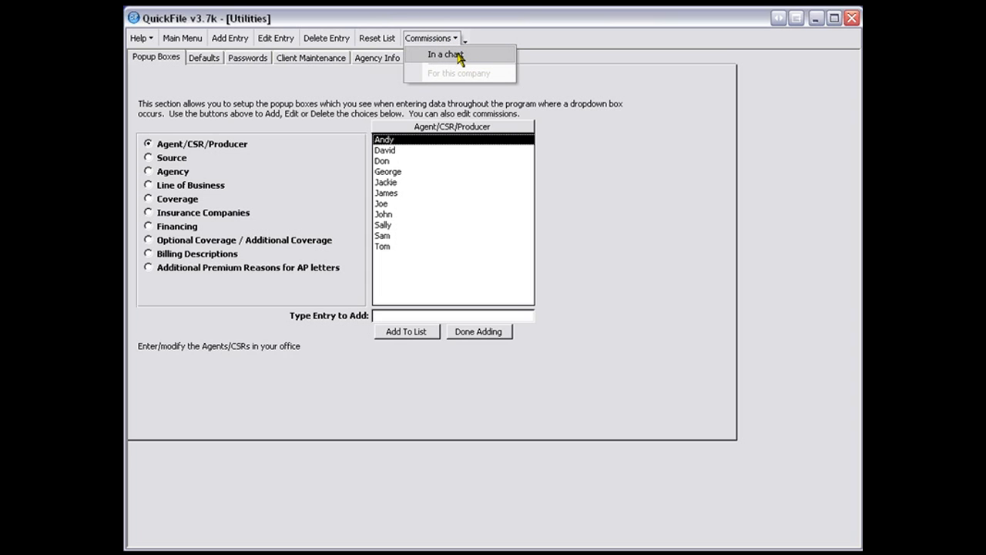
{"action": "left_click", "coordinate": [458, 54]}
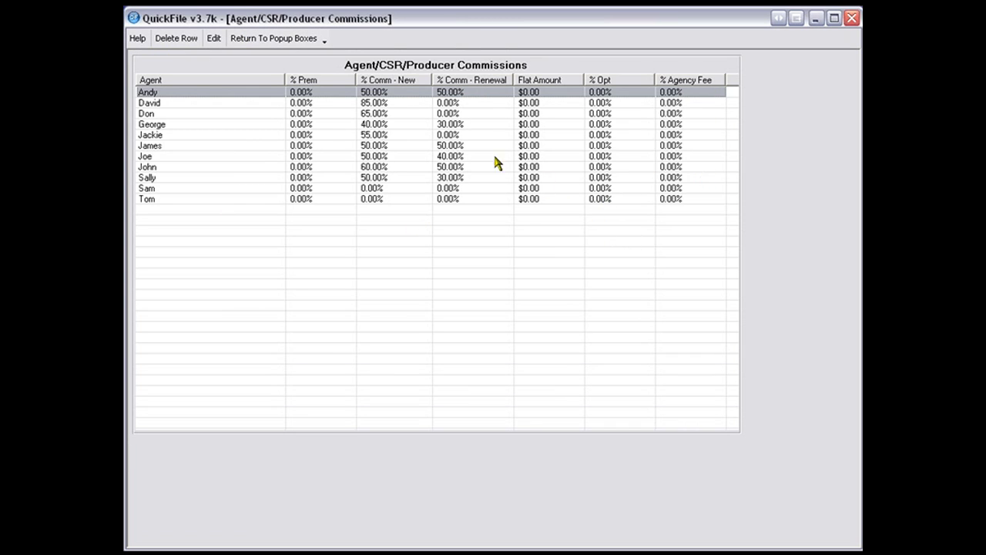
{"action": "left_click", "coordinate": [296, 42]}
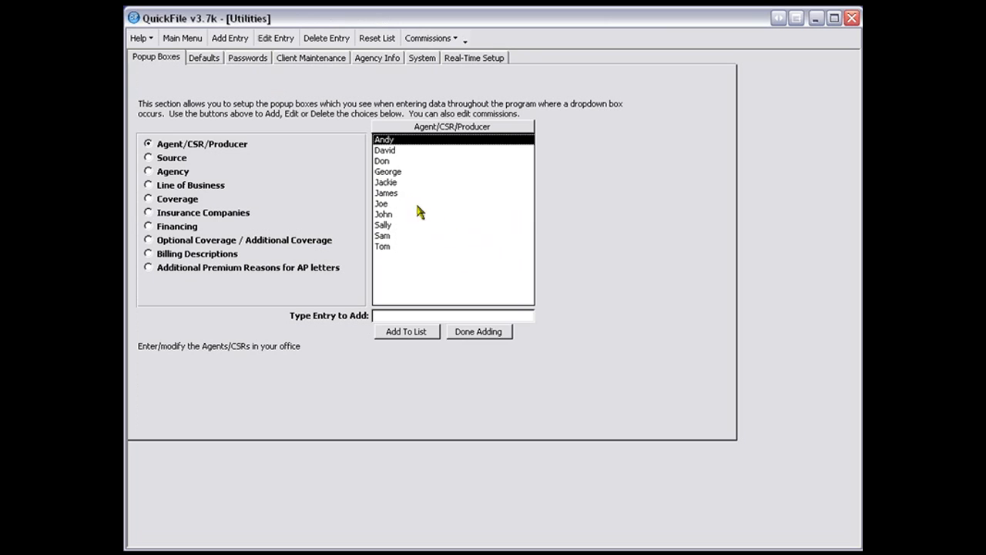
- In the commissions chart, set the newly added agent's new-business commission to 50% and renewal commission to 50%
{"action": "left_click", "coordinate": [384, 205]}
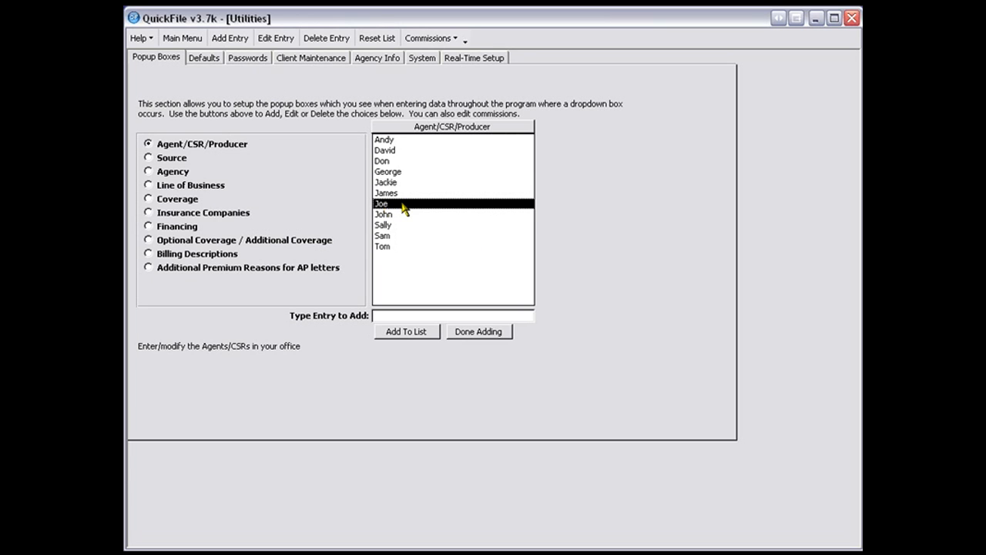
{"action": "double_click", "coordinate": [404, 205]}
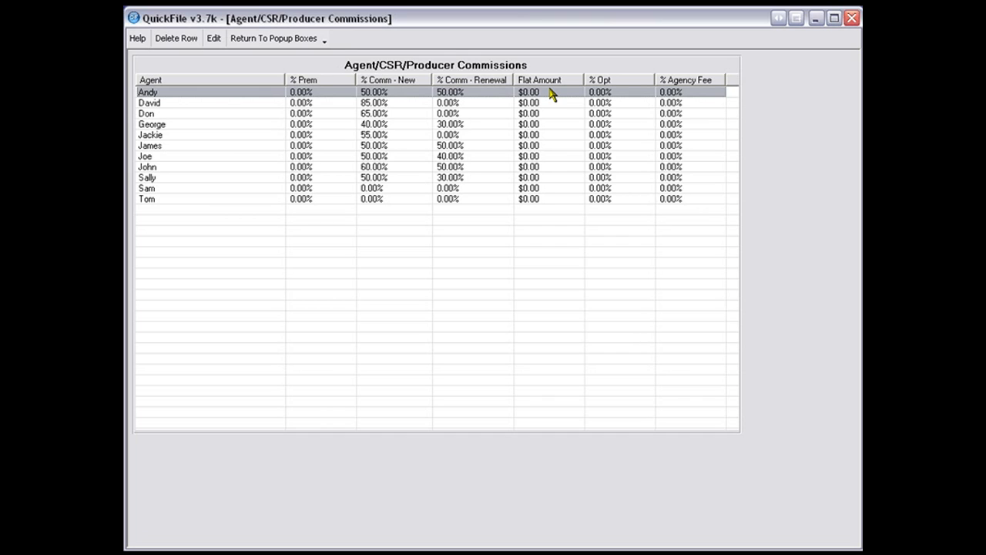
{"action": "left_click", "coordinate": [396, 190]}
{"action": "double_click", "coordinate": [395, 190]}
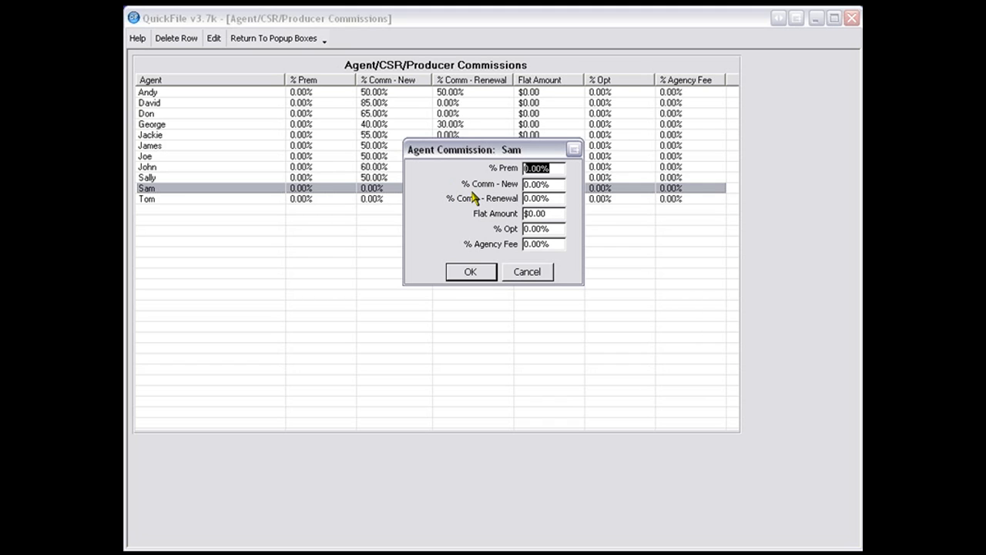
{"action": "left_click_drag", "start_coordinate": [553, 184], "coordinate": [522, 185]}
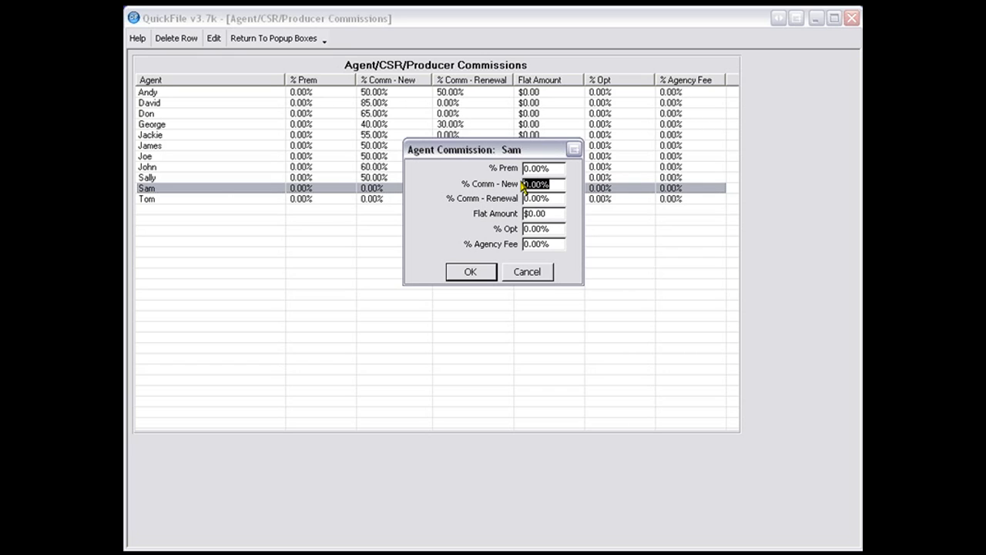
{"action": "type", "text": "50"}
{"action": "key", "text": "Tab"}
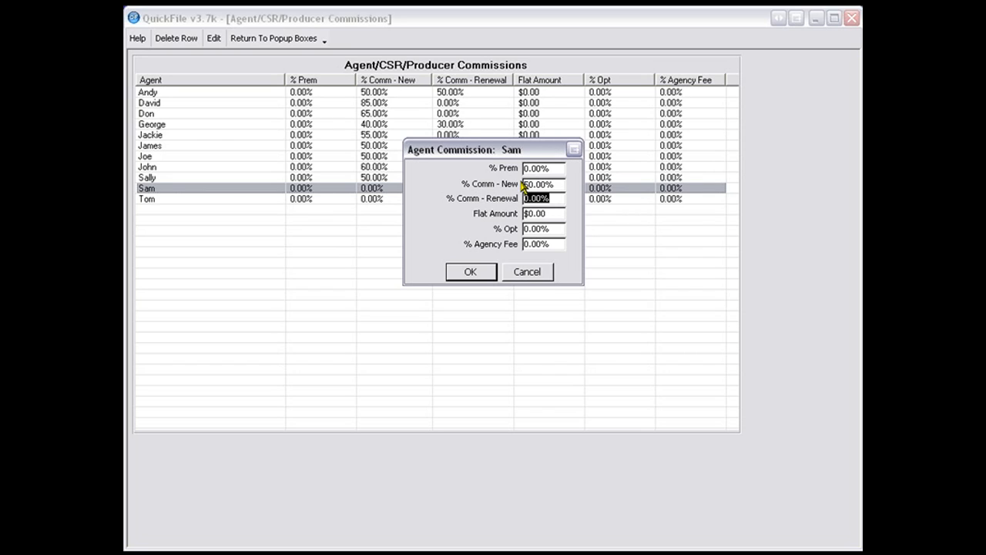
{"action": "type", "text": "50"}
{"action": "left_click_drag", "start_coordinate": [555, 245], "coordinate": [521, 245]}
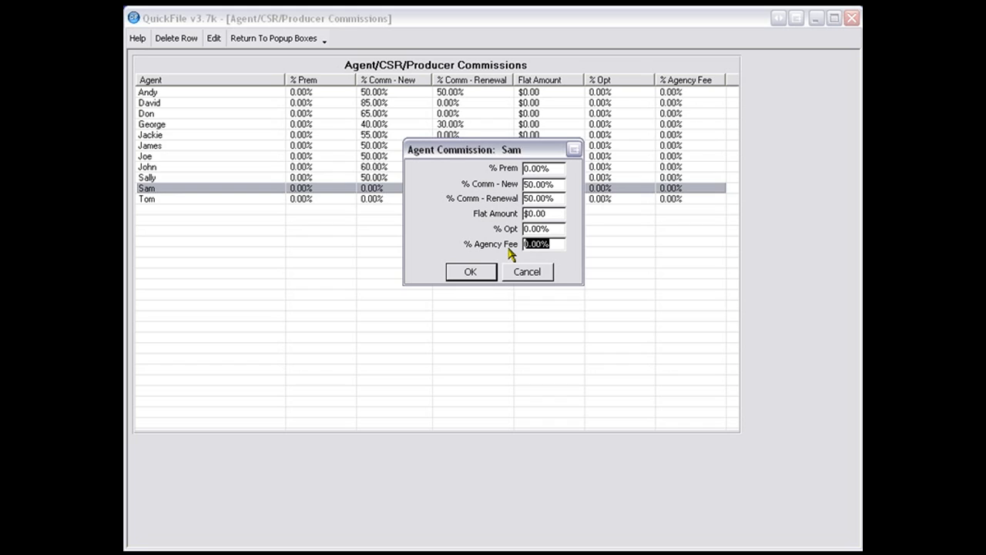
{"action": "left_click", "coordinate": [550, 228]}
{"action": "left_click", "coordinate": [471, 273]}
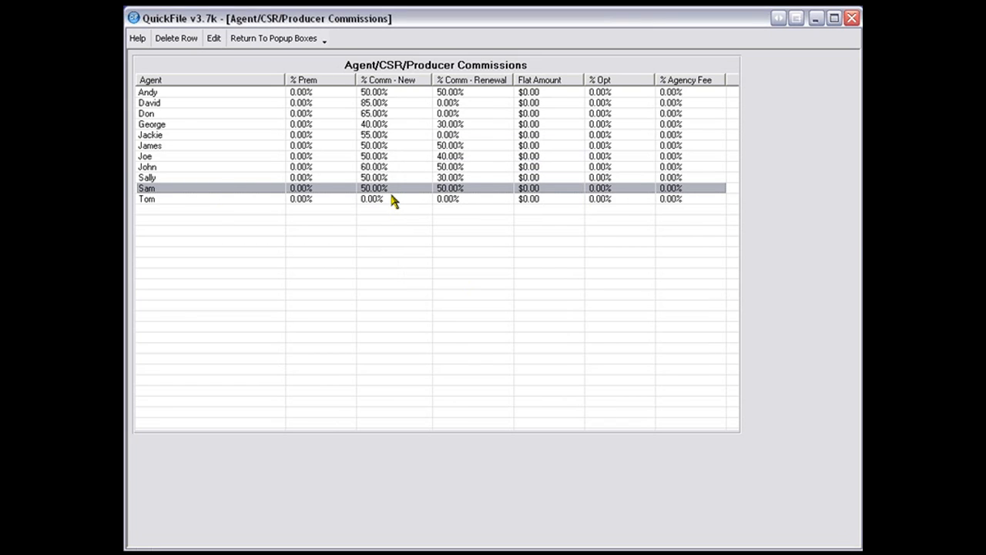
- Review the new agent's commission settings without changing them and return to the popup boxes
{"action": "double_click", "coordinate": [469, 188]}
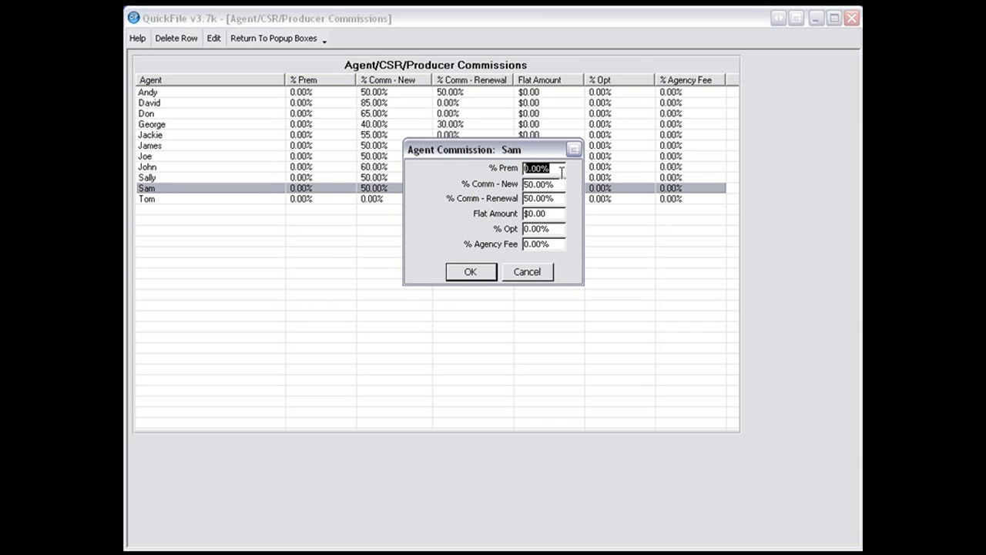
{"action": "left_click", "coordinate": [543, 271]}
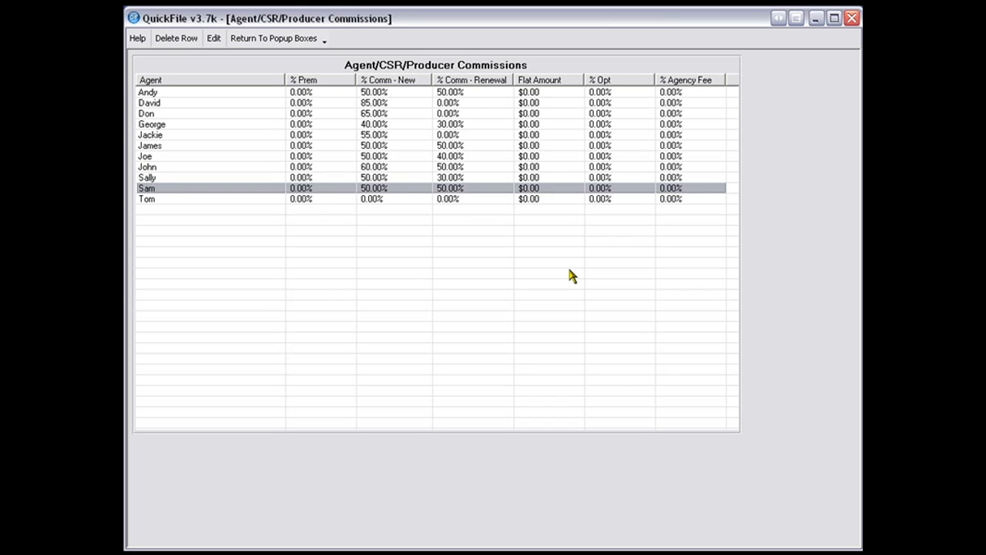
{"action": "left_click", "coordinate": [271, 40]}
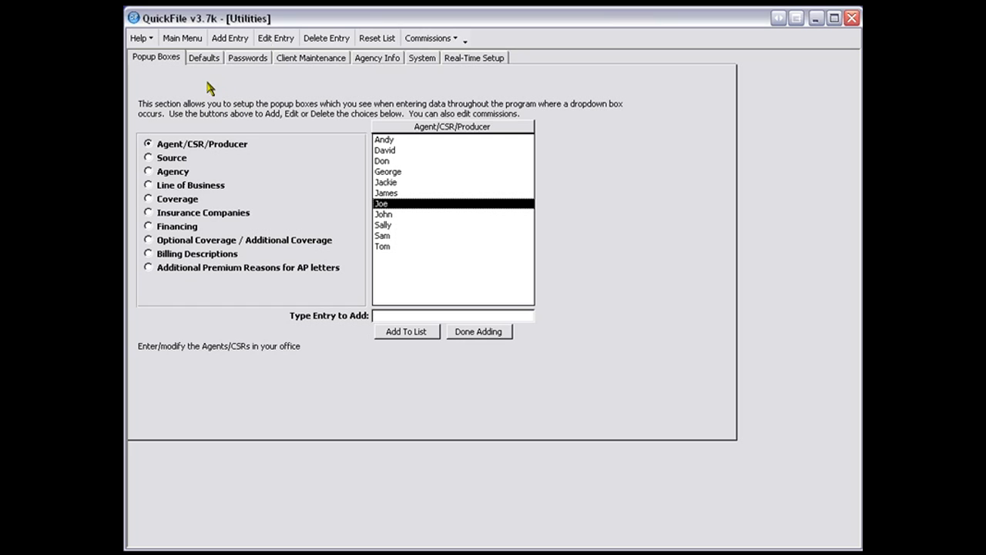
- Erase all entries from the Agency popup list
{"action": "left_click", "coordinate": [148, 158]}
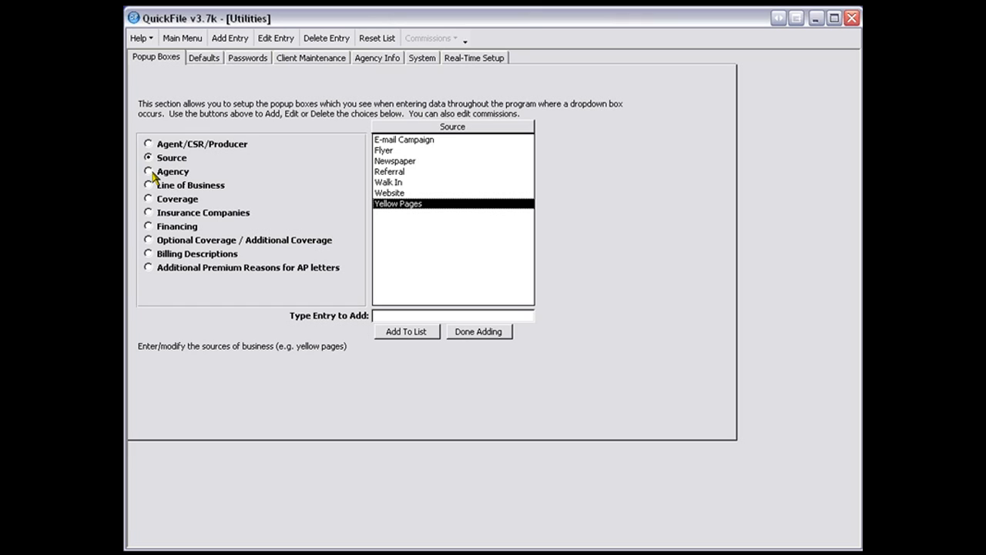
{"action": "left_click", "coordinate": [151, 172]}
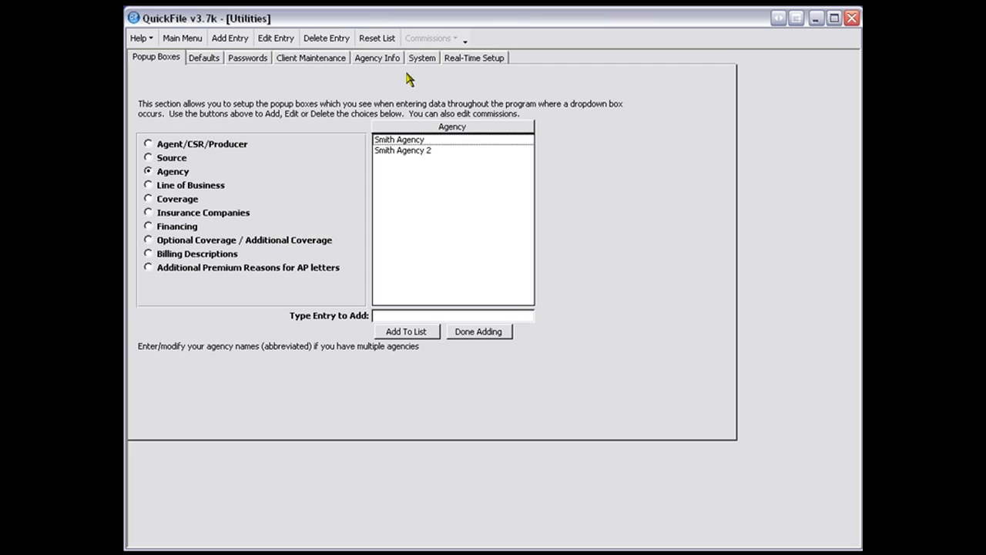
{"action": "left_click", "coordinate": [379, 38]}
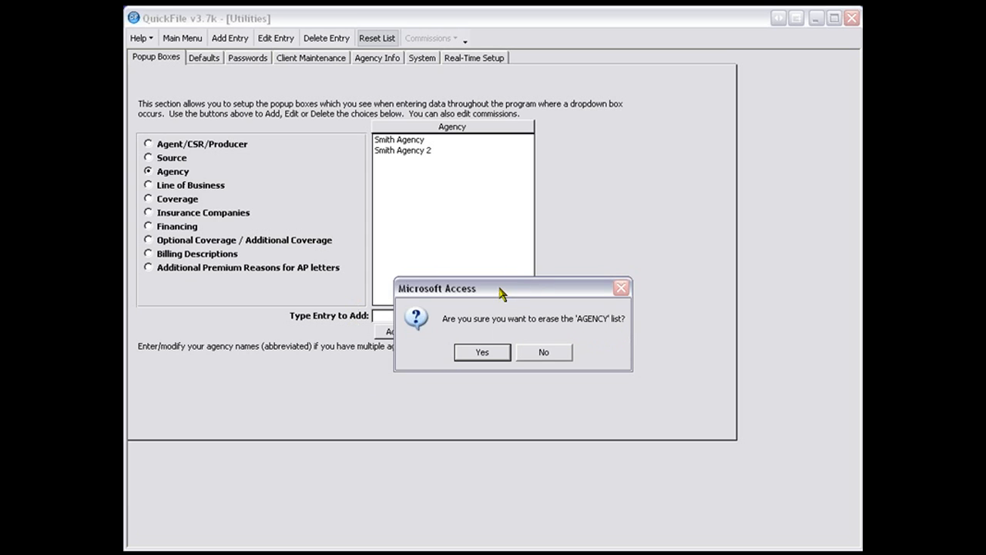
{"action": "left_click", "coordinate": [482, 352]}
{"action": "left_click", "coordinate": [482, 352]}
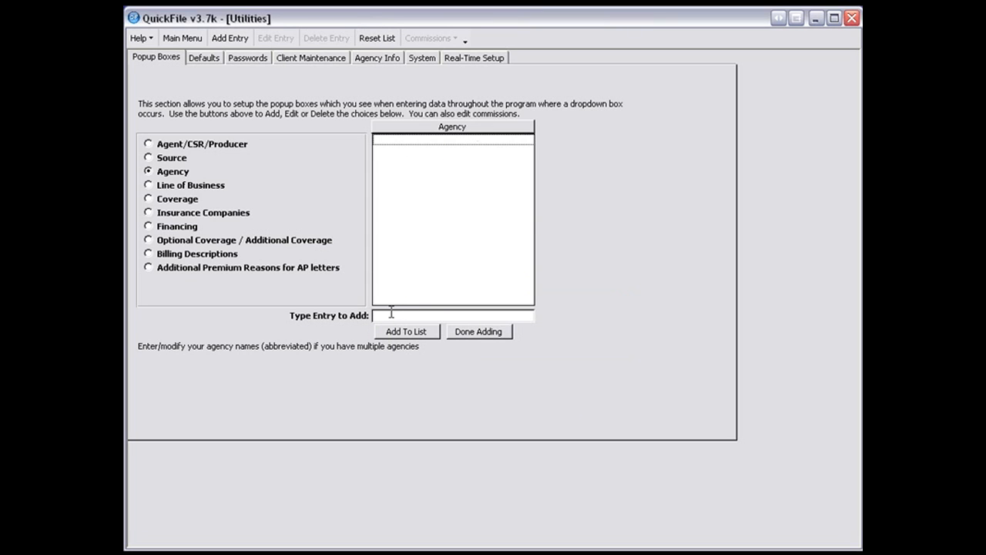
- Add the agency's street address as an entry in the Agency popup list
{"action": "left_click", "coordinate": [392, 312]}
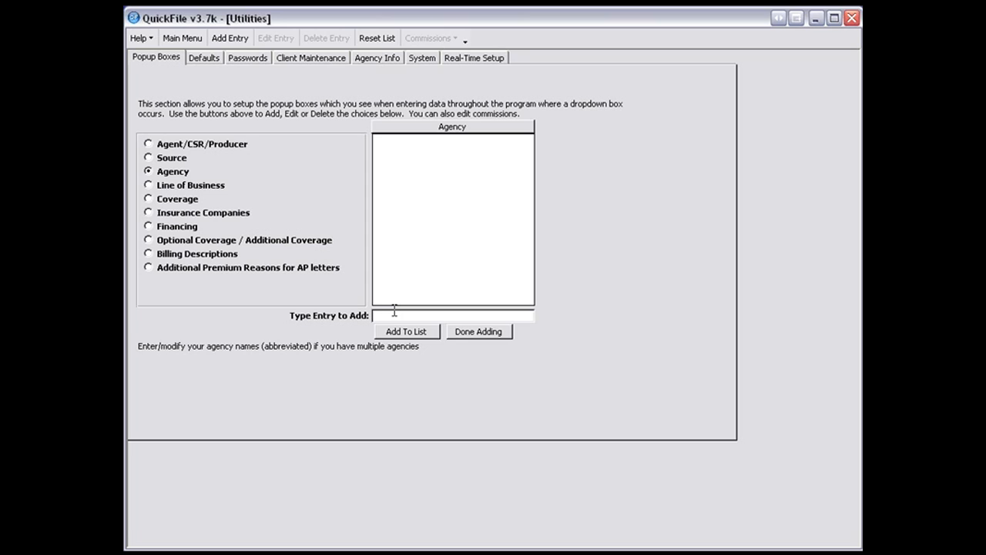
{"action": "left_click", "coordinate": [381, 330]}
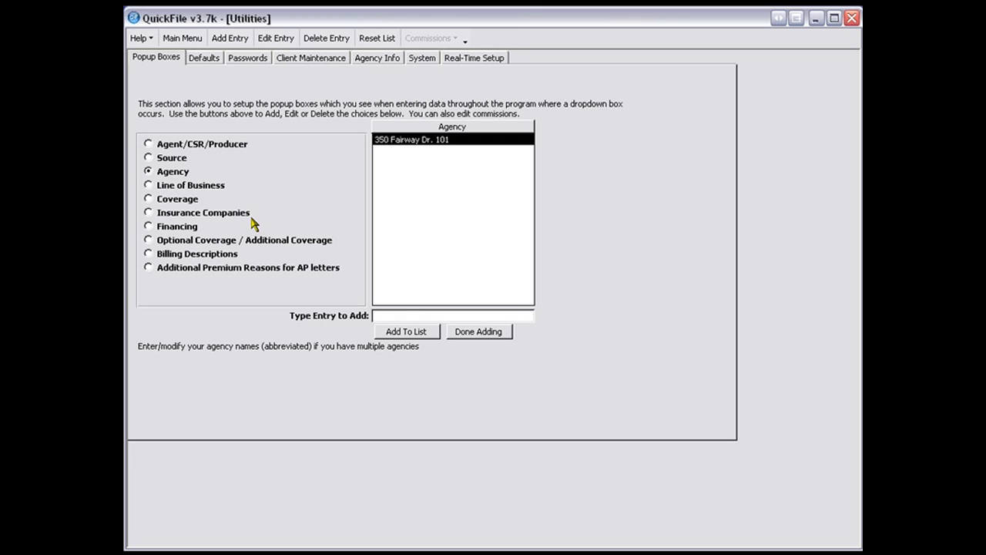
- Try to add an entry made of 29 threes to the Agency list and clear the entry field
{"action": "type", "text": "33333333333333333333333333333"}
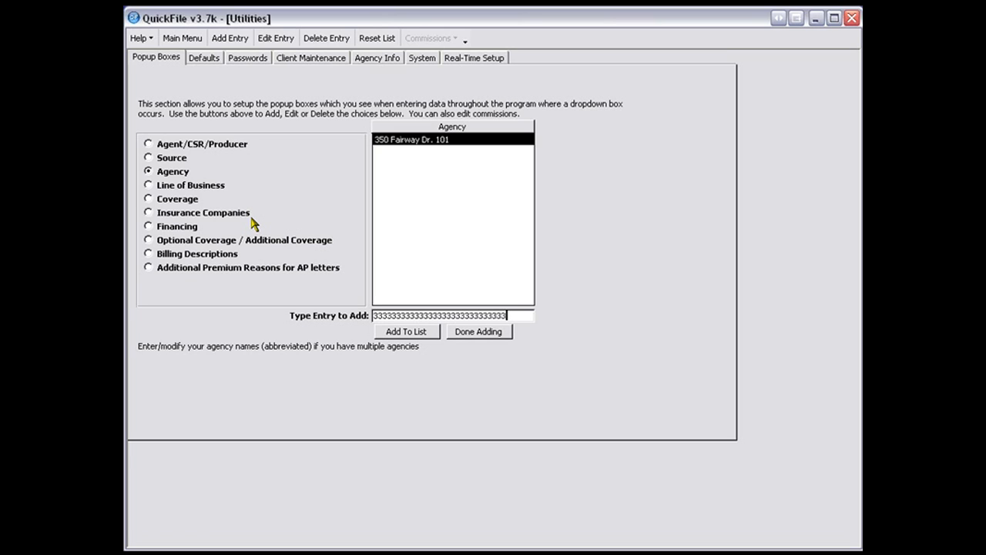
{"action": "left_click", "coordinate": [416, 330]}
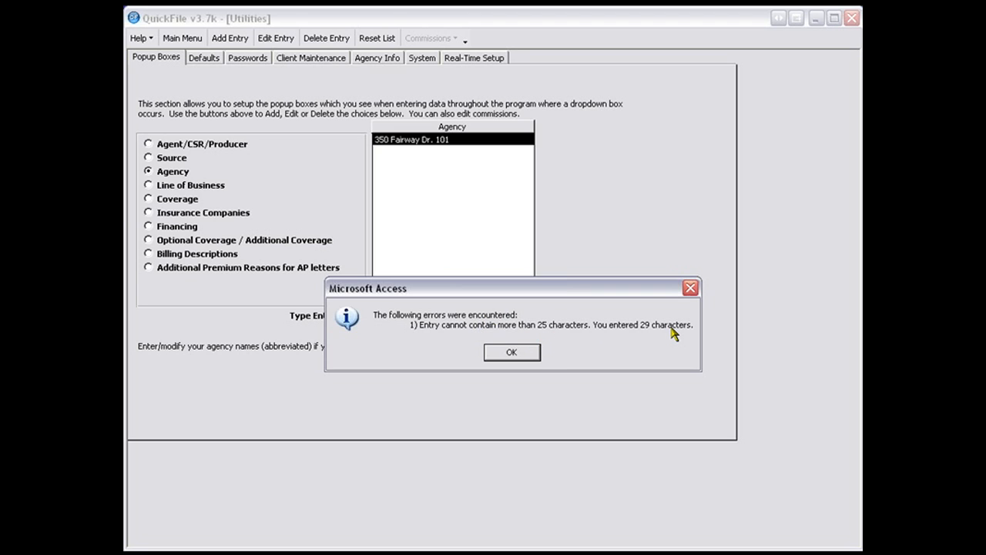
{"action": "left_click", "coordinate": [513, 357]}
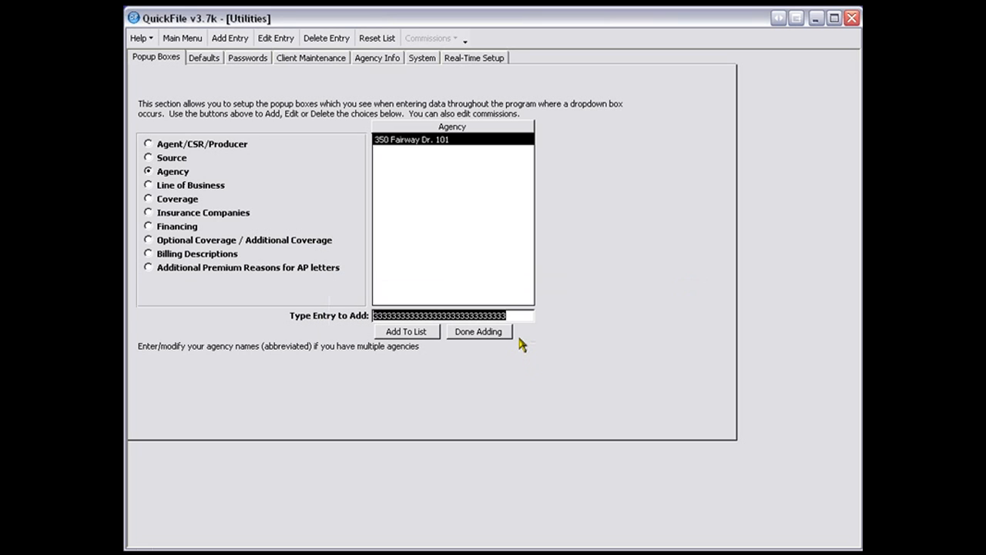
{"action": "key", "text": "BackSpace"}
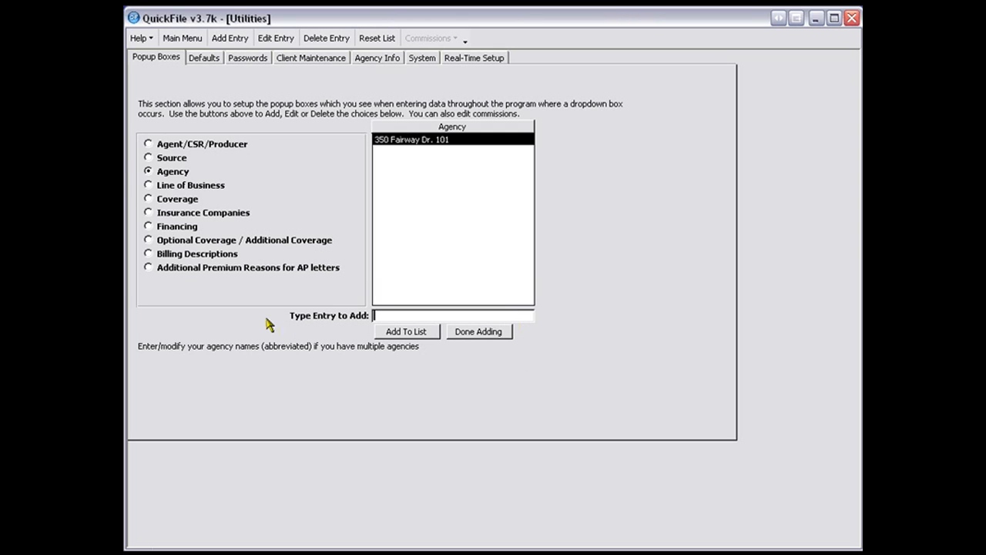
- Review the Line of Business popup list with its Acord descriptions and select the Auto entry
{"action": "left_click", "coordinate": [166, 189]}
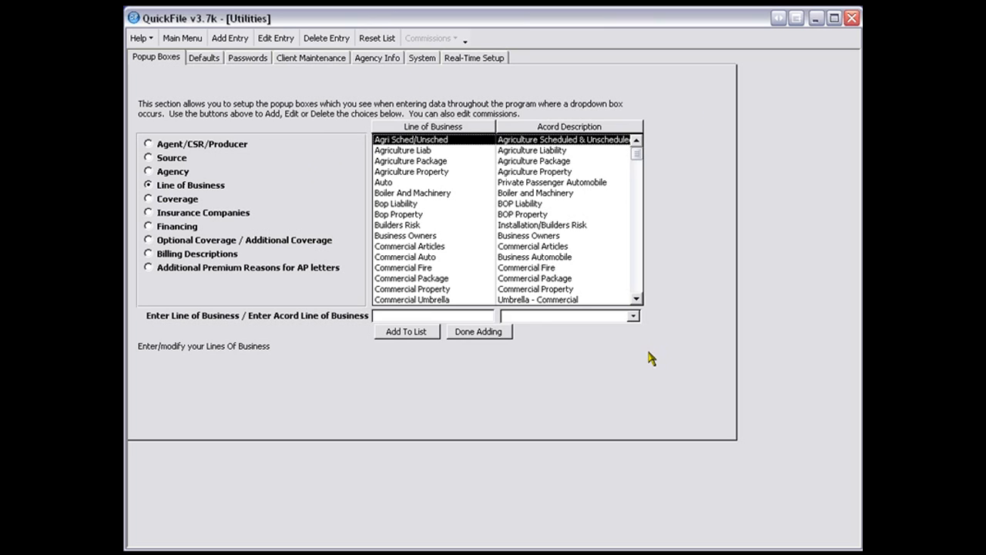
{"action": "left_click", "coordinate": [636, 299]}
{"action": "left_click", "coordinate": [636, 298]}
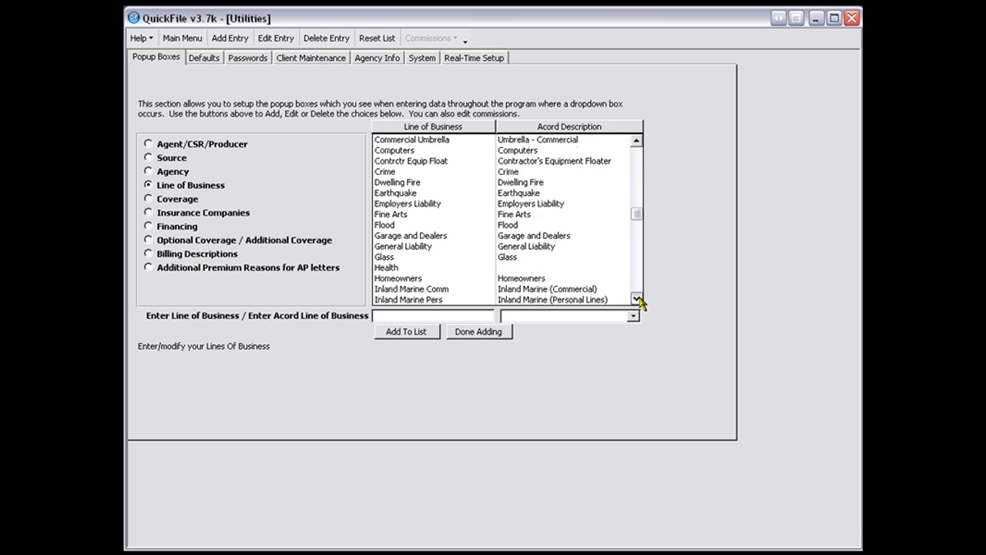
{"action": "left_click", "coordinate": [639, 298]}
{"action": "left_click_drag", "start_coordinate": [637, 238], "coordinate": [649, 156]}
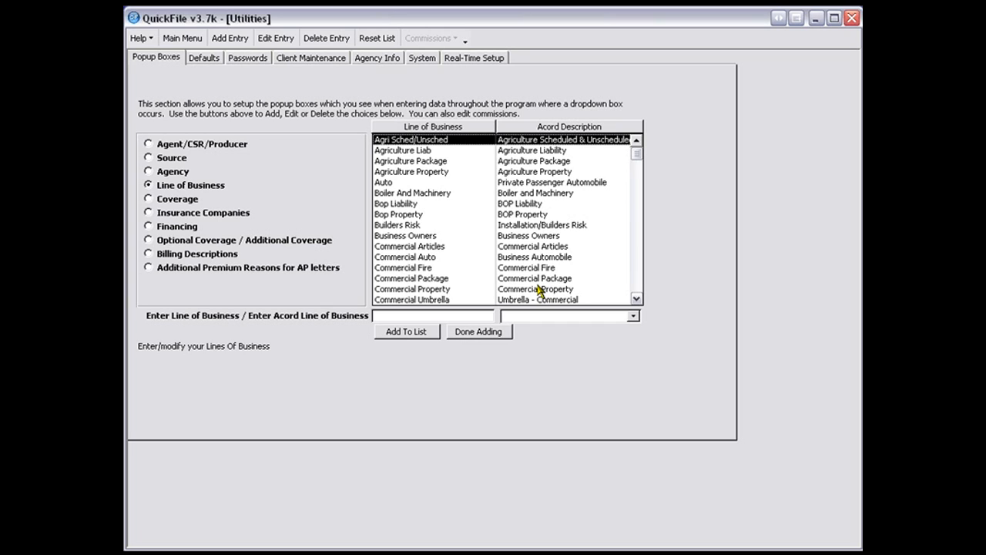
{"action": "left_click", "coordinate": [568, 186]}
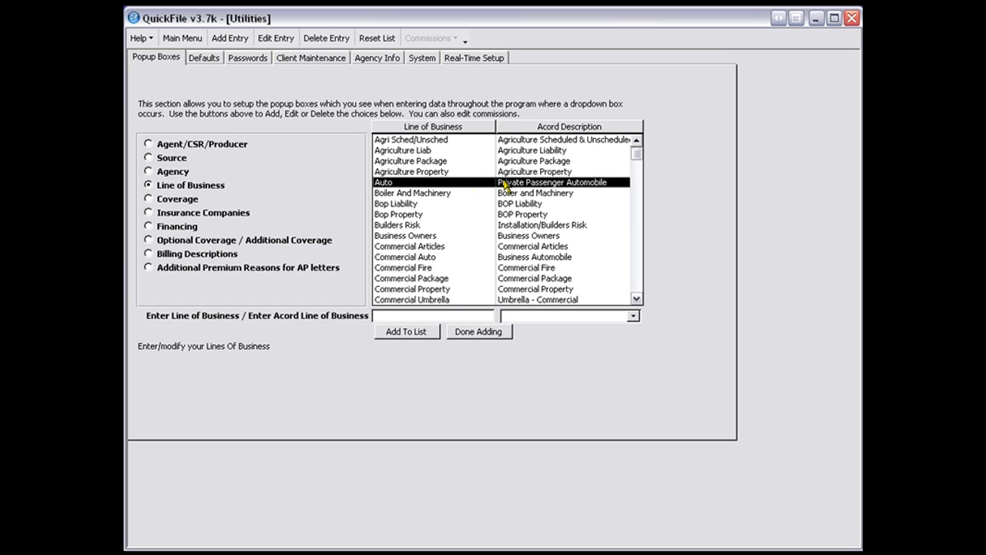
- Examine the Health and Life entries in the Line of Business list and their Acord descriptions
{"action": "left_click", "coordinate": [636, 300]}
{"action": "left_click", "coordinate": [636, 300]}
{"action": "left_click", "coordinate": [637, 299]}
{"action": "left_click", "coordinate": [636, 299]}
{"action": "left_click", "coordinate": [636, 299]}
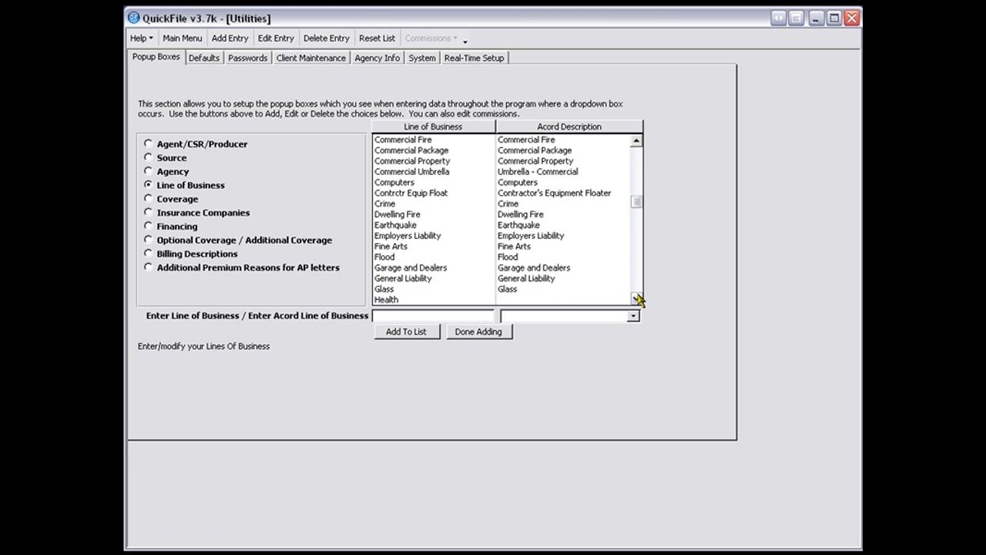
{"action": "left_click", "coordinate": [636, 300]}
{"action": "left_click", "coordinate": [637, 299]}
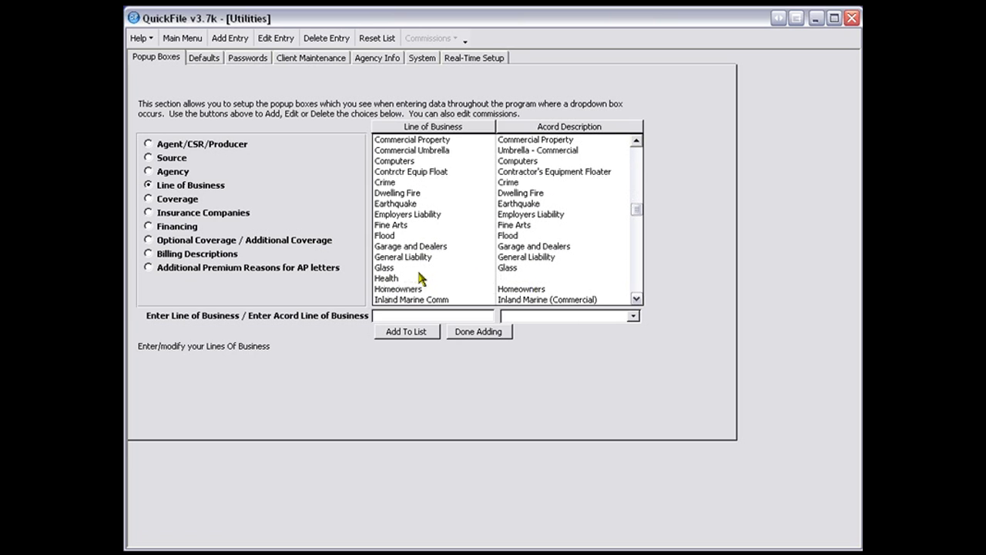
{"action": "left_click", "coordinate": [390, 281]}
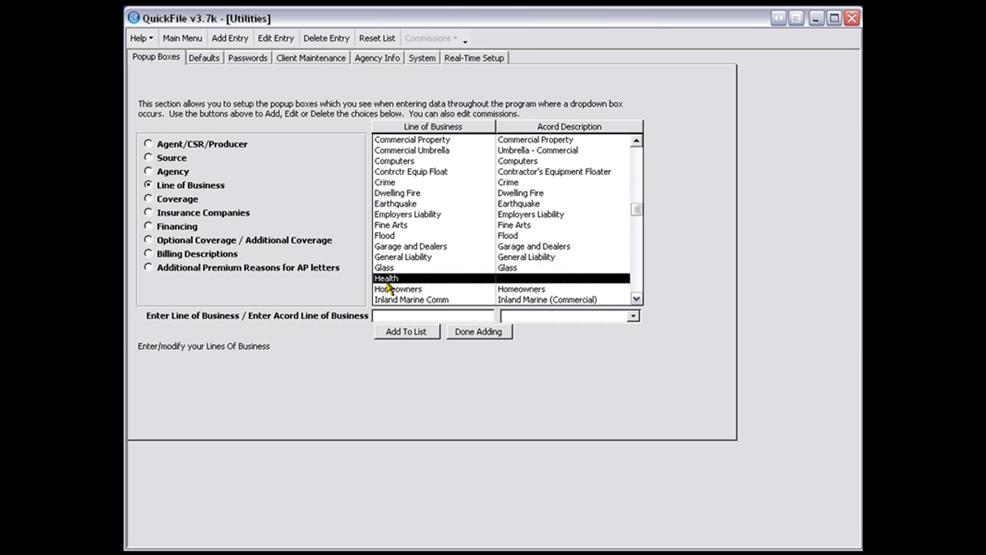
{"action": "left_click", "coordinate": [636, 299]}
{"action": "left_click", "coordinate": [636, 298]}
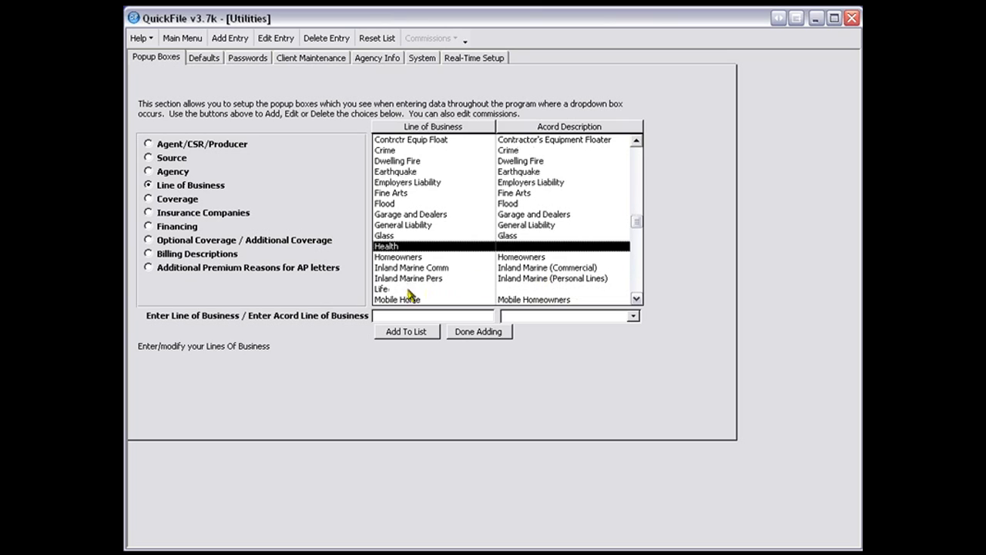
{"action": "left_click", "coordinate": [384, 290]}
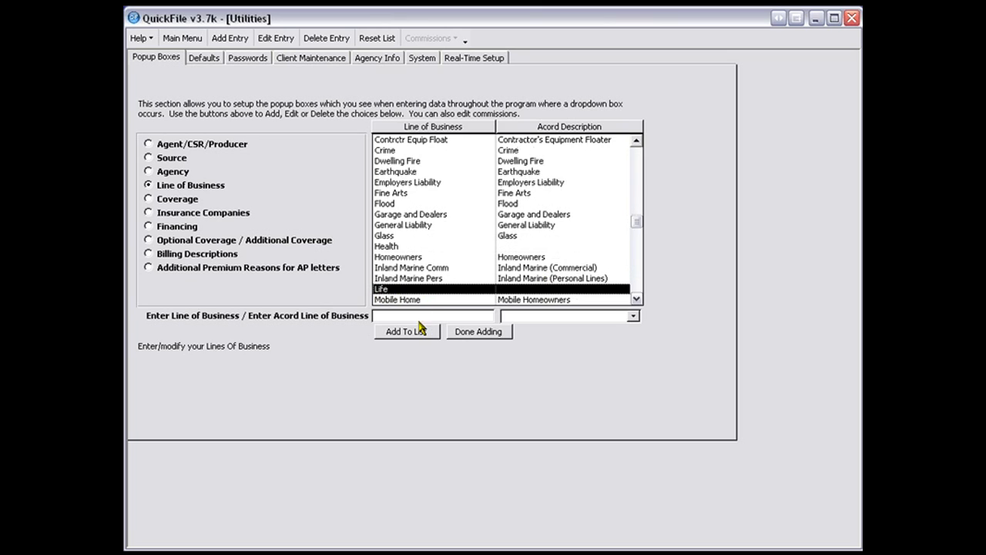
{"action": "left_click", "coordinate": [394, 316]}
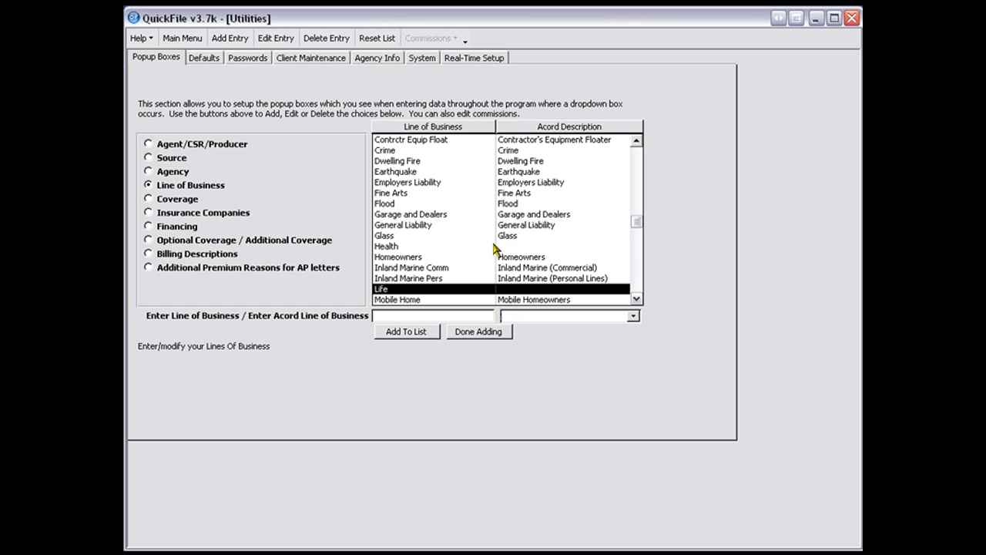
{"action": "left_click", "coordinate": [386, 246]}
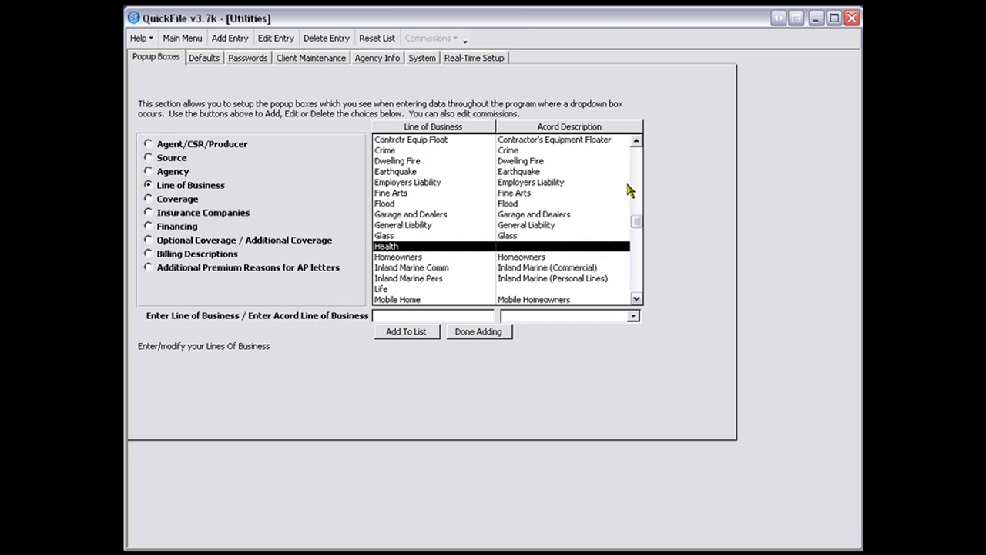
- Find and select the Homeowners entry in the Line of Business list
{"action": "mouse_move", "coordinate": [636, 225]}
{"action": "left_mouse_down"}
{"action": "mouse_move", "coordinate": [639, 173]}
{"action": "mouse_move", "coordinate": [640, 202]}
{"action": "left_mouse_up"}
{"action": "left_click", "coordinate": [635, 299]}
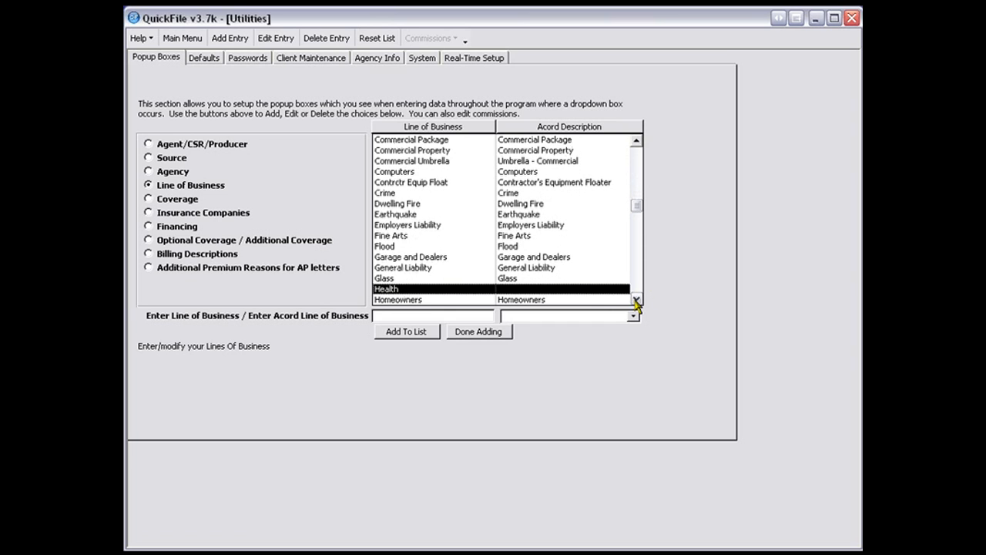
{"action": "left_click", "coordinate": [635, 299]}
{"action": "left_click", "coordinate": [636, 299]}
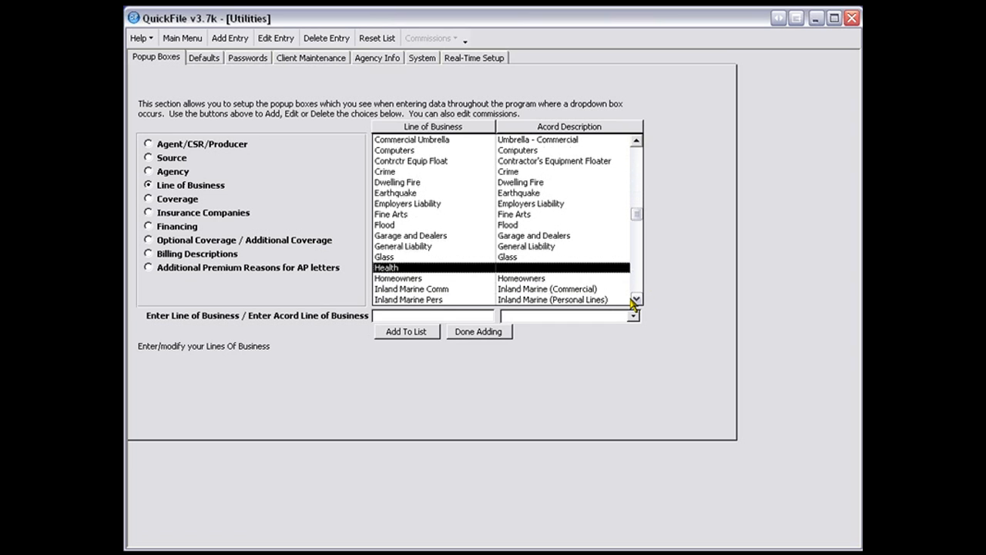
{"action": "left_click", "coordinate": [402, 278]}
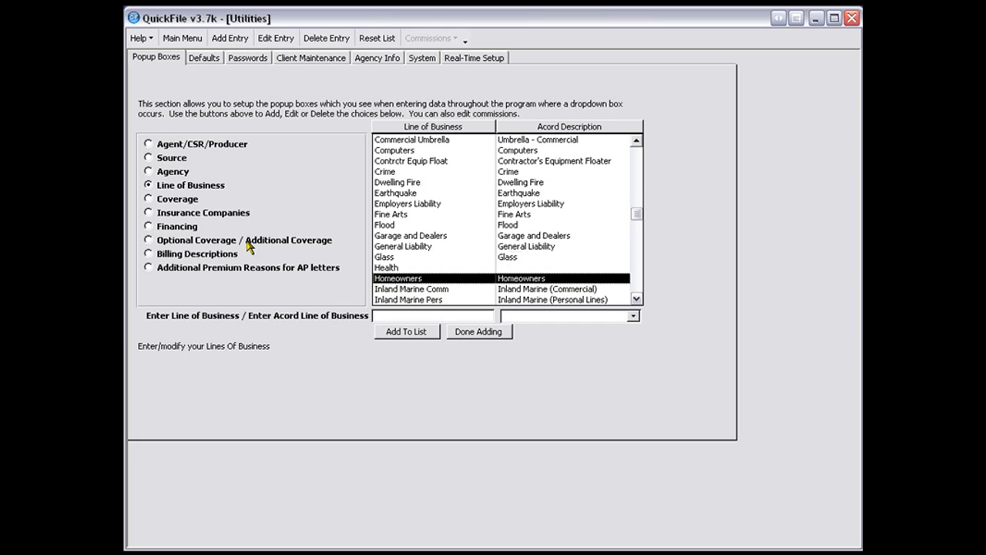
- Add HO-4 to the Coverage popup list with All as its line of business
{"action": "left_click", "coordinate": [165, 202]}
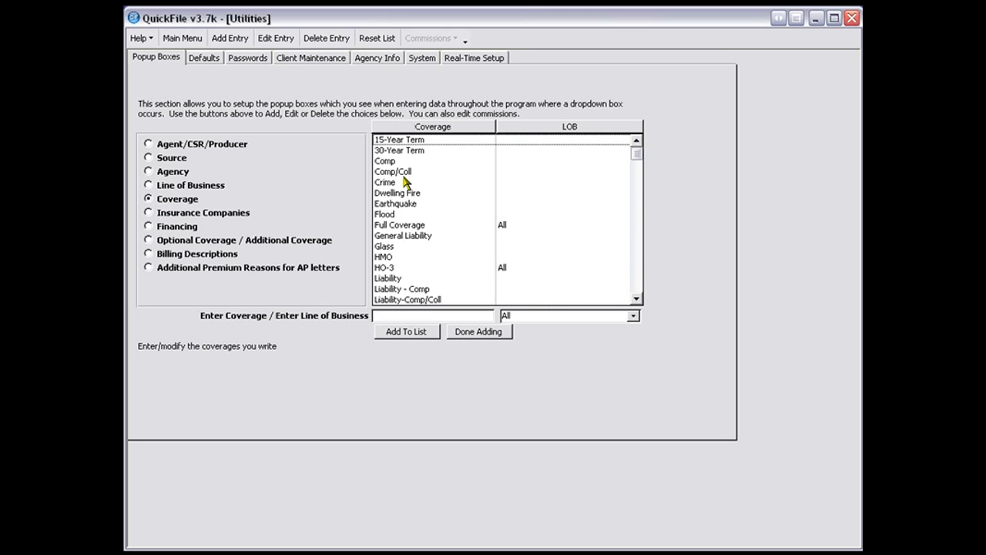
{"action": "left_click", "coordinate": [383, 269]}
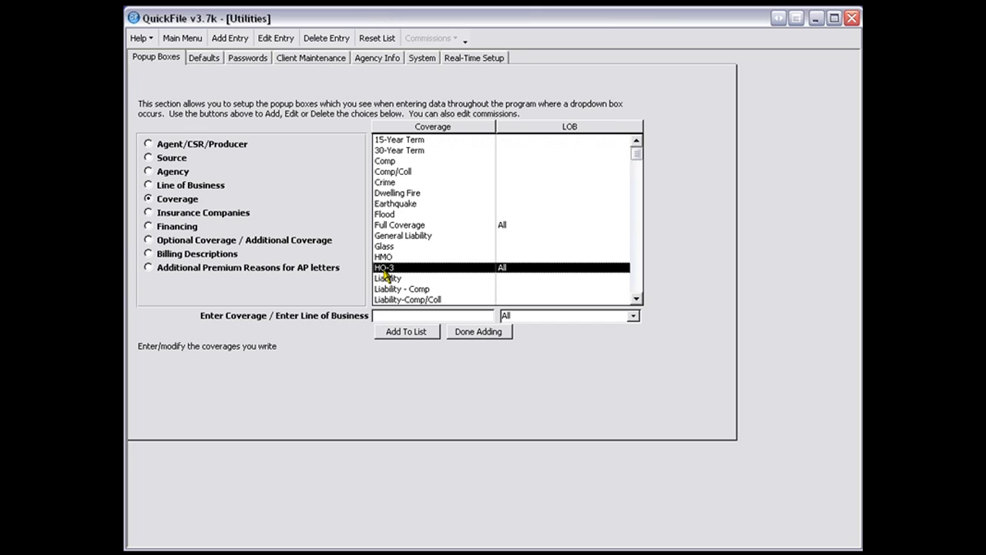
{"action": "left_click", "coordinate": [388, 315]}
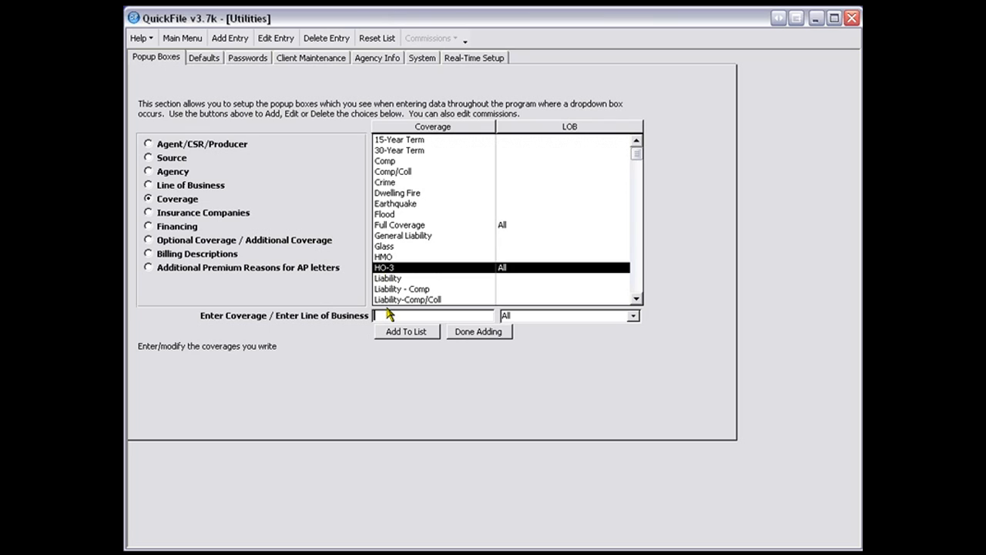
{"action": "type", "text": "HO-4"}
{"action": "left_click", "coordinate": [634, 316]}
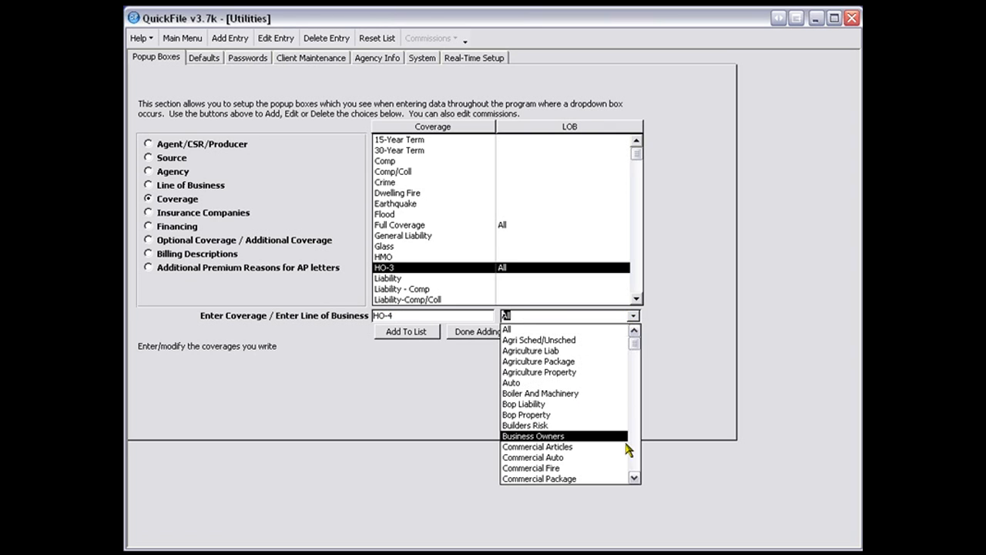
{"action": "left_click", "coordinate": [600, 331]}
{"action": "left_click", "coordinate": [416, 332]}
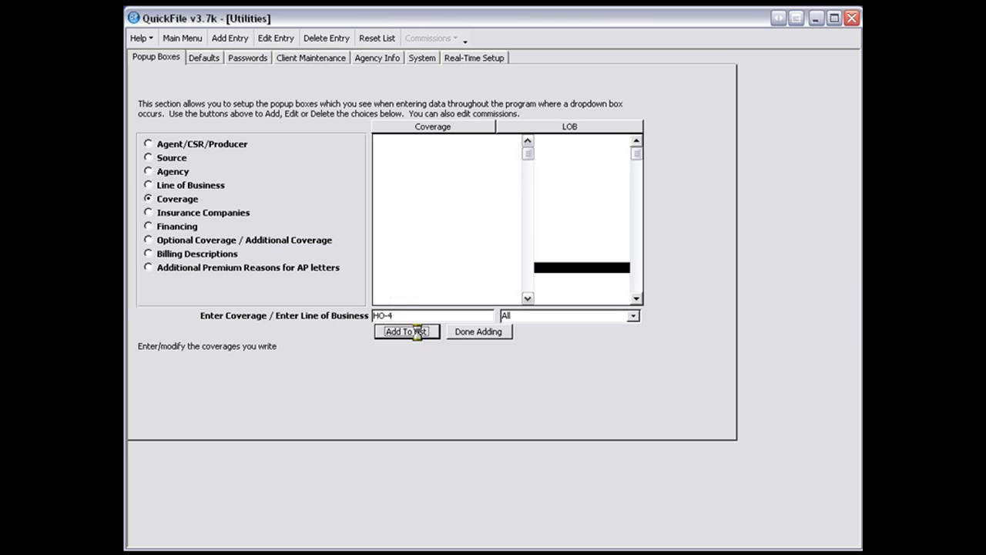
- Check the HO-3, HO-4 and Dwelling Fire entries in the Coverage list and return to the Line of Business list
{"action": "left_click", "coordinate": [377, 278]}
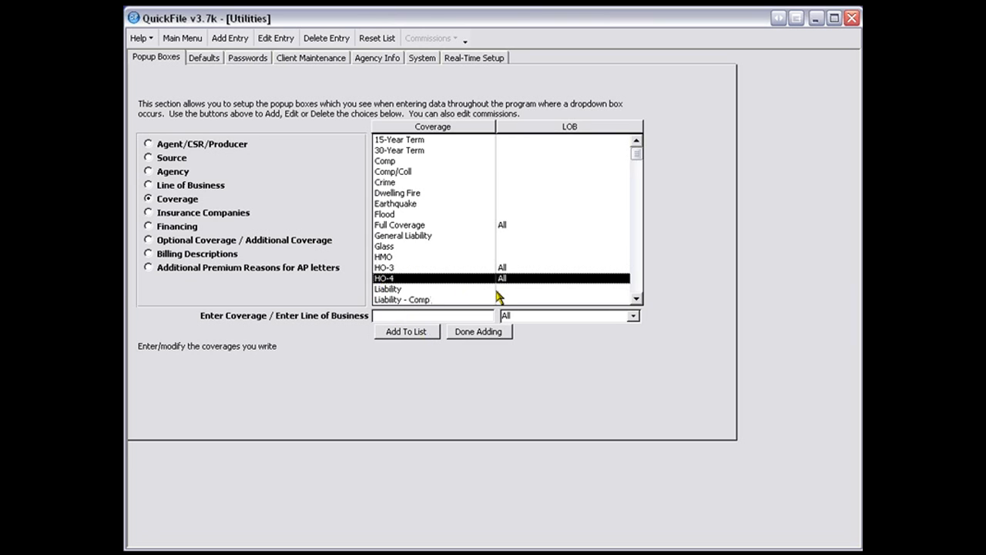
{"action": "left_click", "coordinate": [378, 268]}
{"action": "left_click", "coordinate": [379, 279]}
{"action": "left_click", "coordinate": [392, 193]}
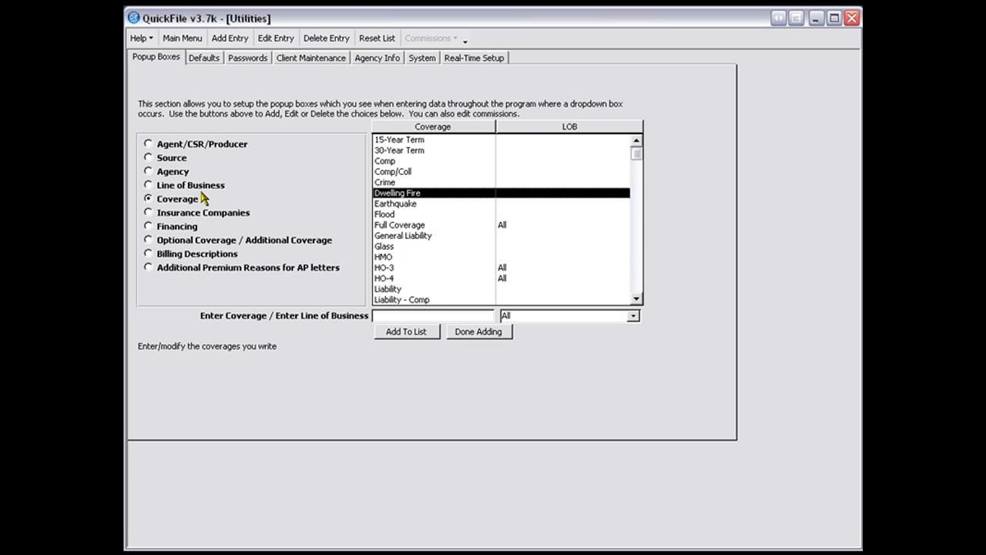
{"action": "left_click", "coordinate": [162, 184]}
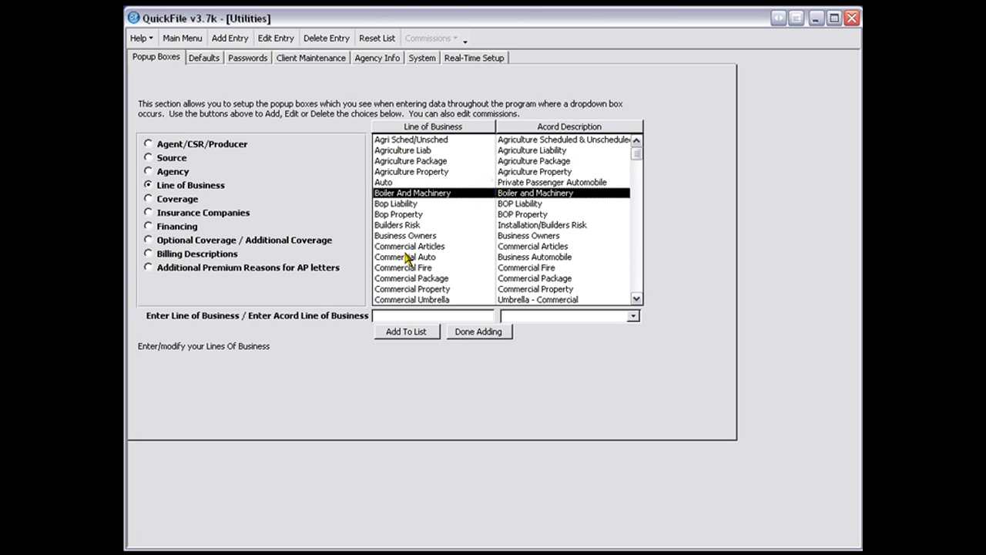
- View the commission settings of Agency Insurance Company in the Insurance Companies list and close them without changes
{"action": "left_click", "coordinate": [164, 216]}
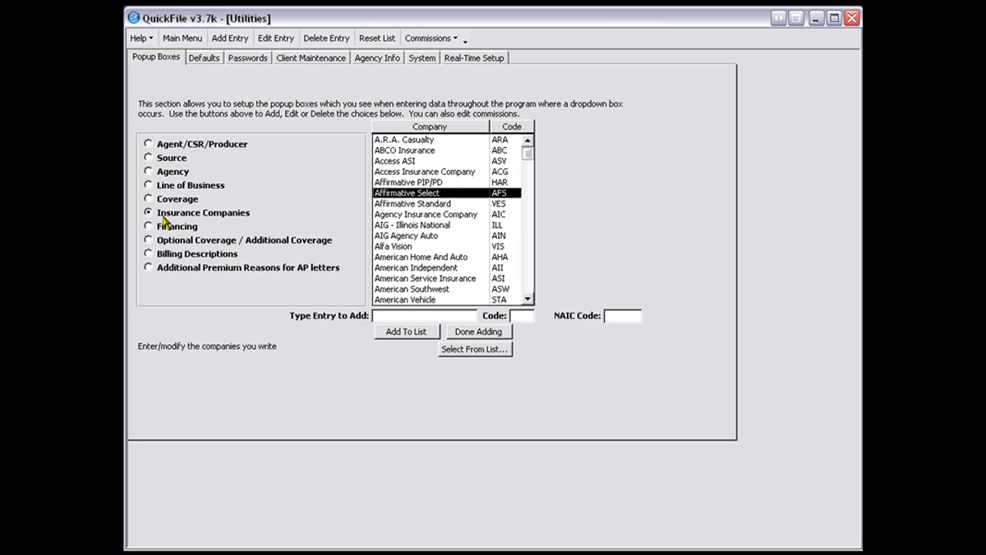
{"action": "left_click", "coordinate": [460, 218]}
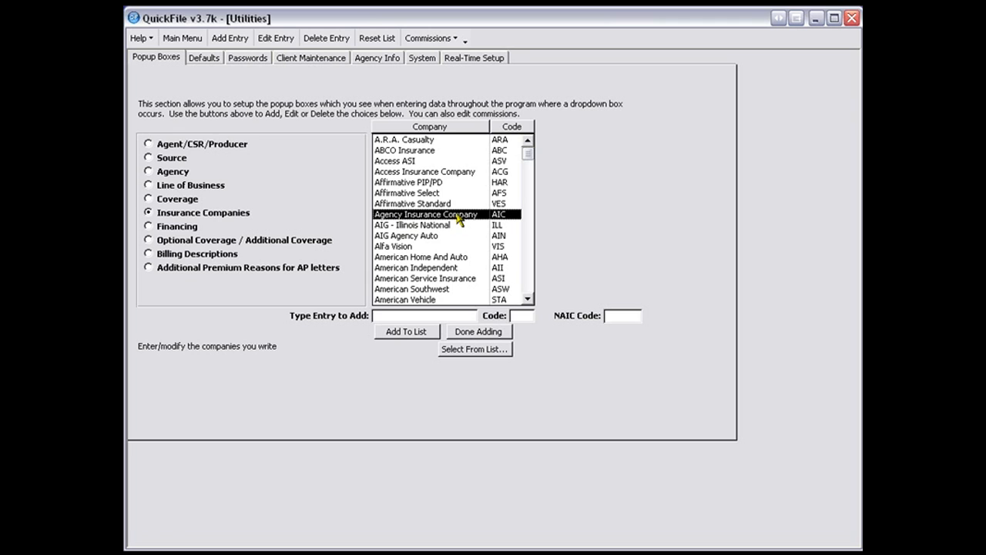
{"action": "double_click", "coordinate": [459, 220]}
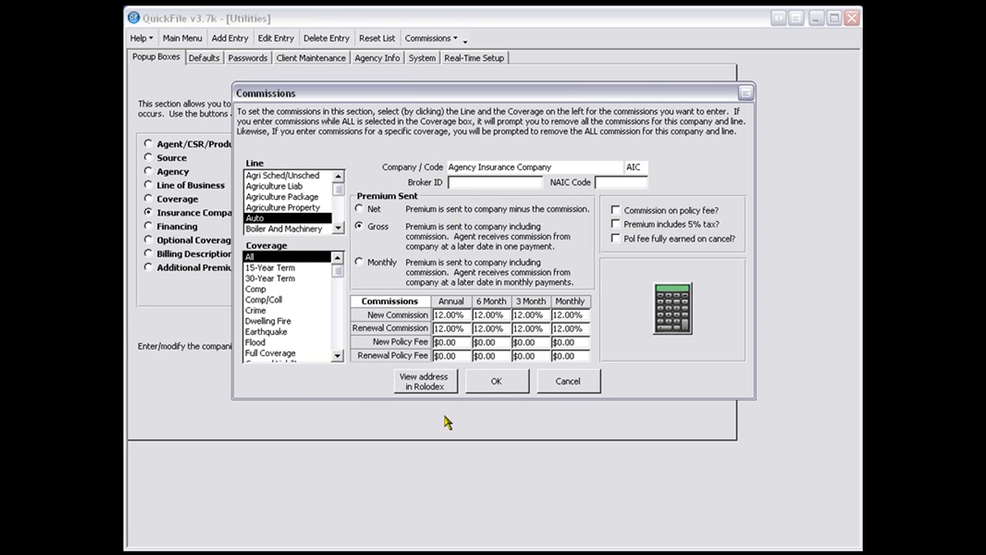
{"action": "left_click", "coordinate": [556, 383]}
- For American Service Insurance's Auto line with all coverages, set the premium sent to Gross and the annual new commission to 13%
{"action": "left_click", "coordinate": [429, 279]}
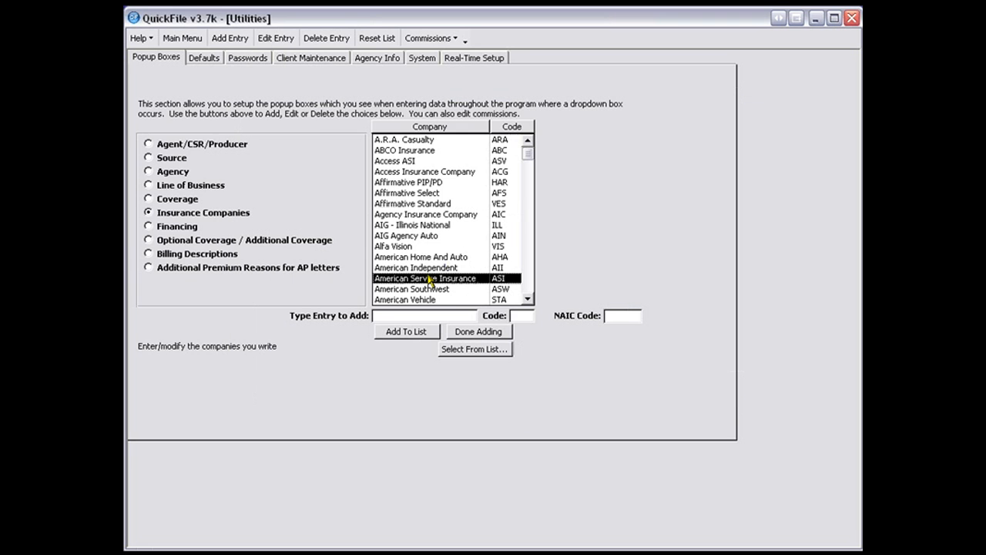
{"action": "double_click", "coordinate": [429, 279]}
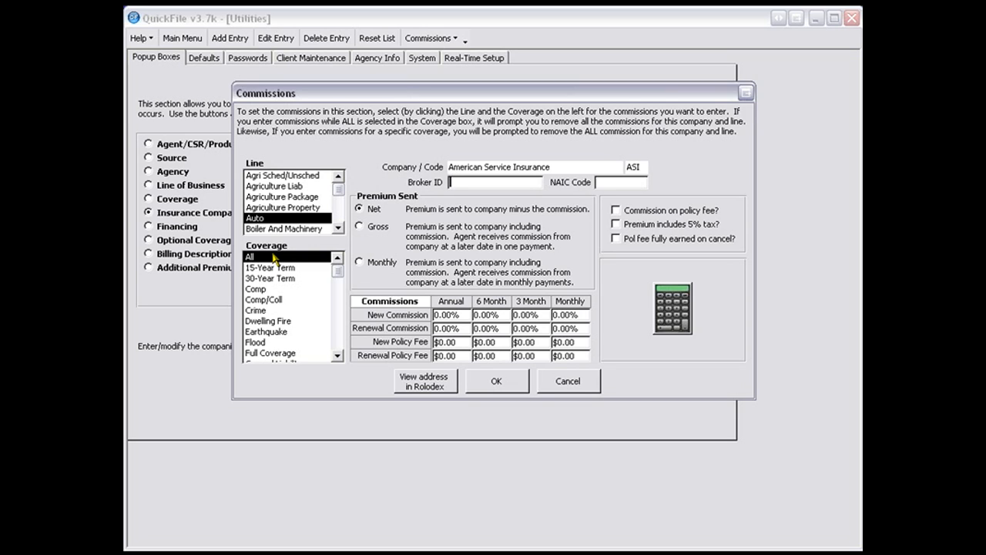
{"action": "left_click", "coordinate": [377, 230]}
{"action": "left_click", "coordinate": [455, 314]}
{"action": "type", "text": "13"}
{"action": "key", "text": "Tab"}
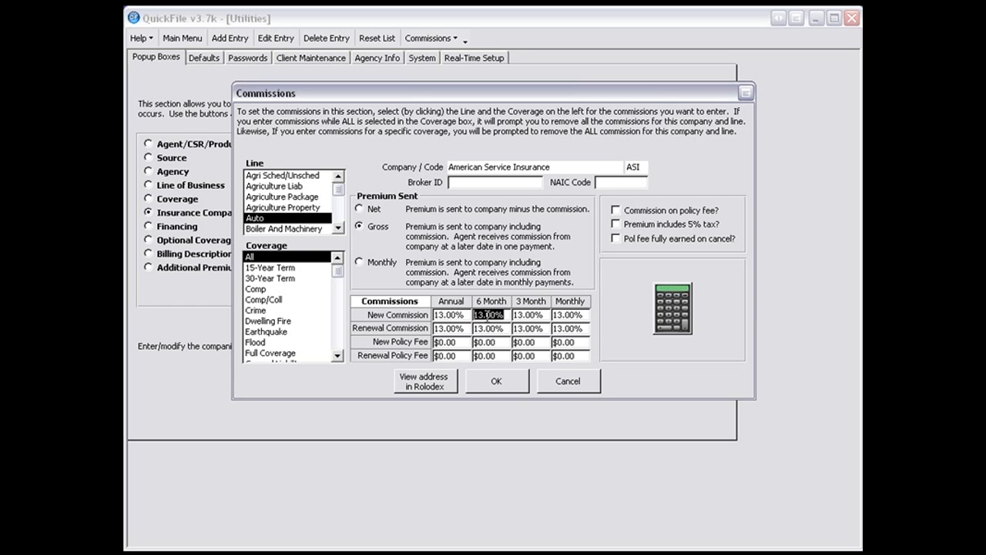
{"action": "left_click", "coordinate": [455, 315]}
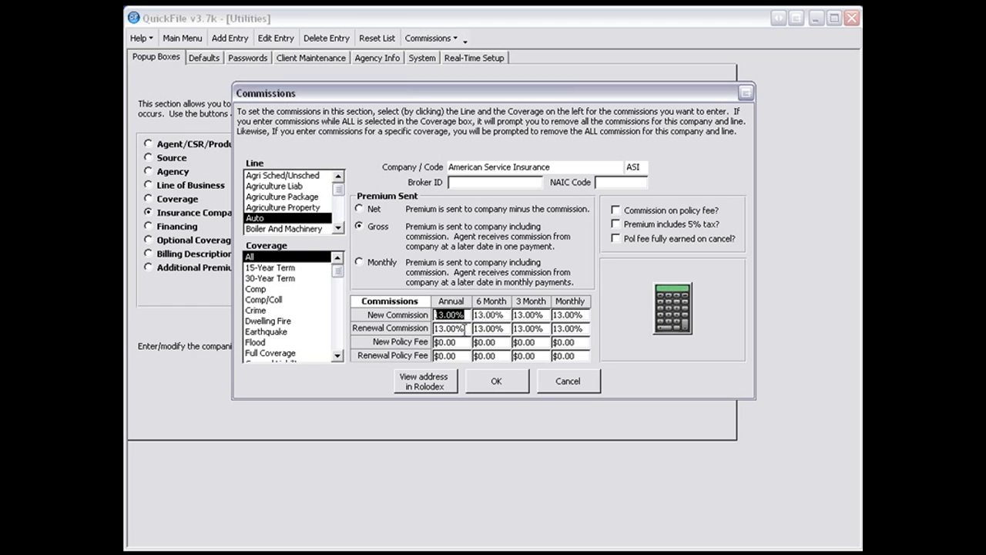
{"action": "left_click", "coordinate": [460, 328]}
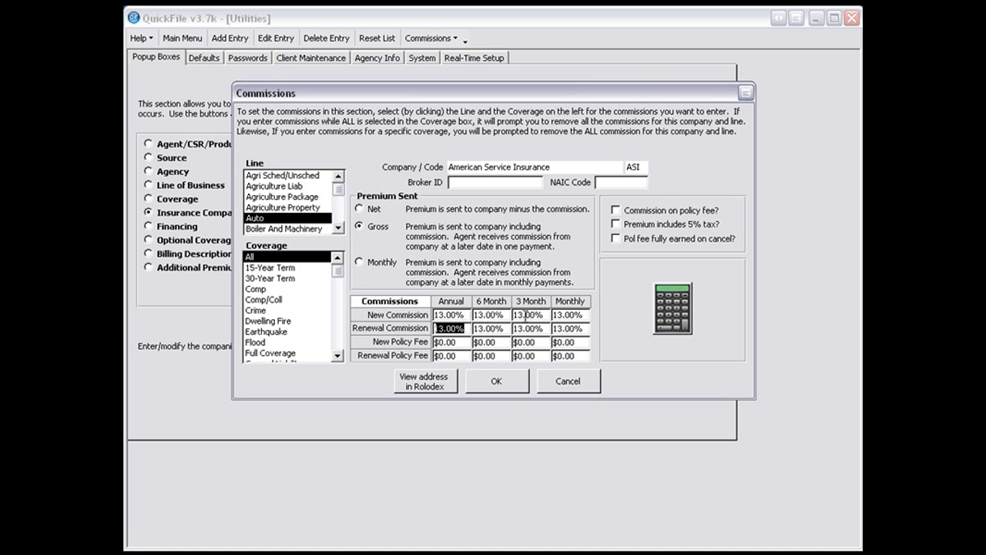
{"action": "left_click_drag", "start_coordinate": [526, 315], "coordinate": [549, 315]}
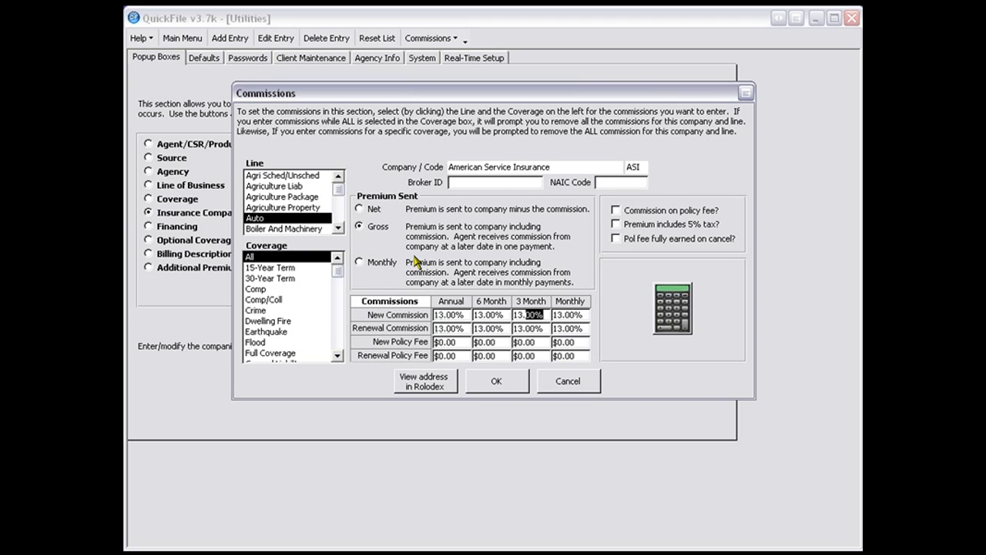
- For American Service Insurance's Commercial Auto line with all coverages, set the premium sent to Gross and the annual new commission to 10%
{"action": "left_click", "coordinate": [336, 228]}
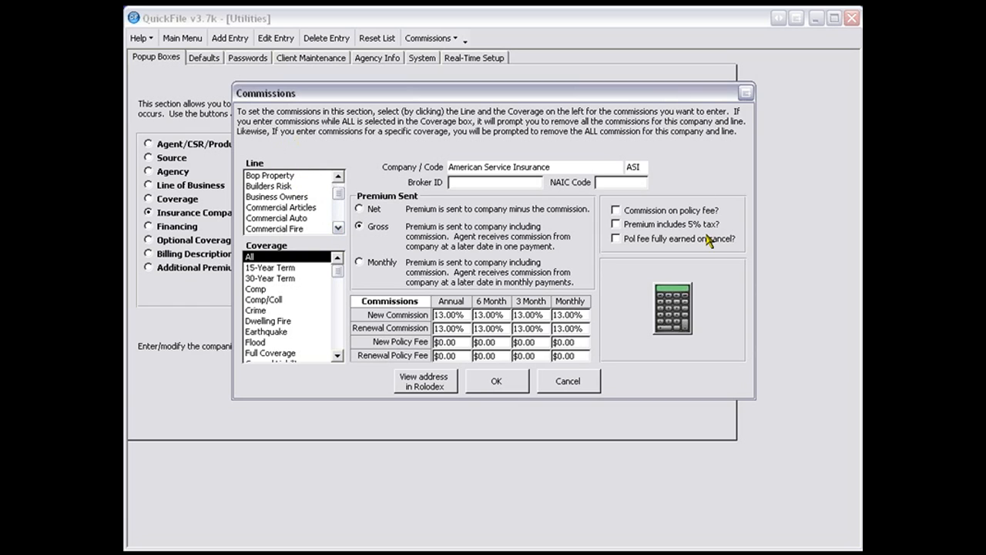
{"action": "left_click", "coordinate": [259, 219]}
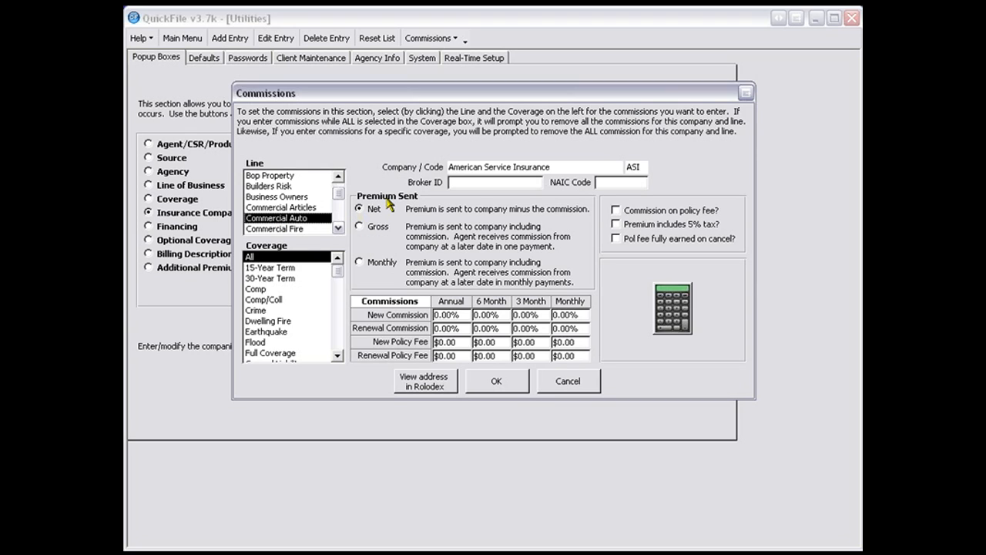
{"action": "left_click", "coordinate": [360, 228]}
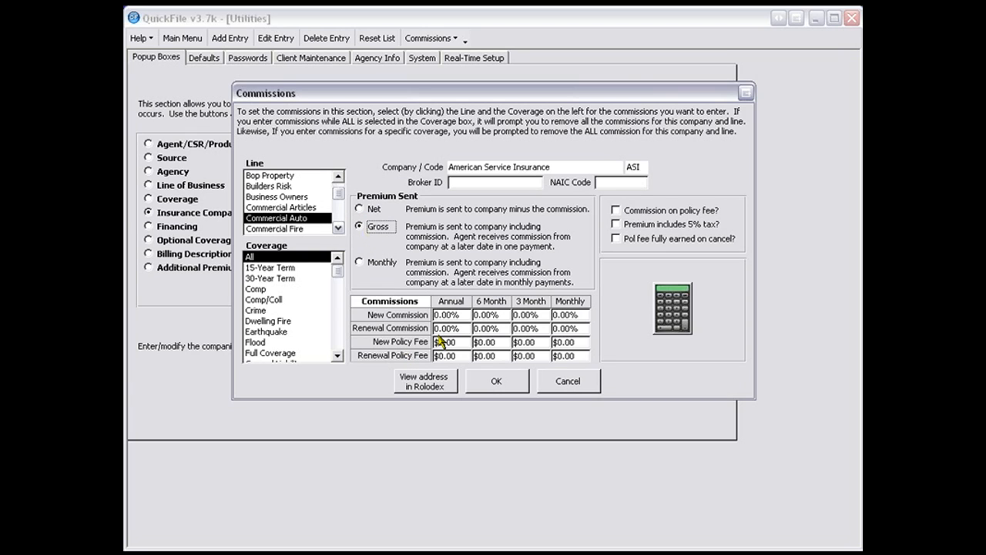
{"action": "left_click", "coordinate": [453, 316]}
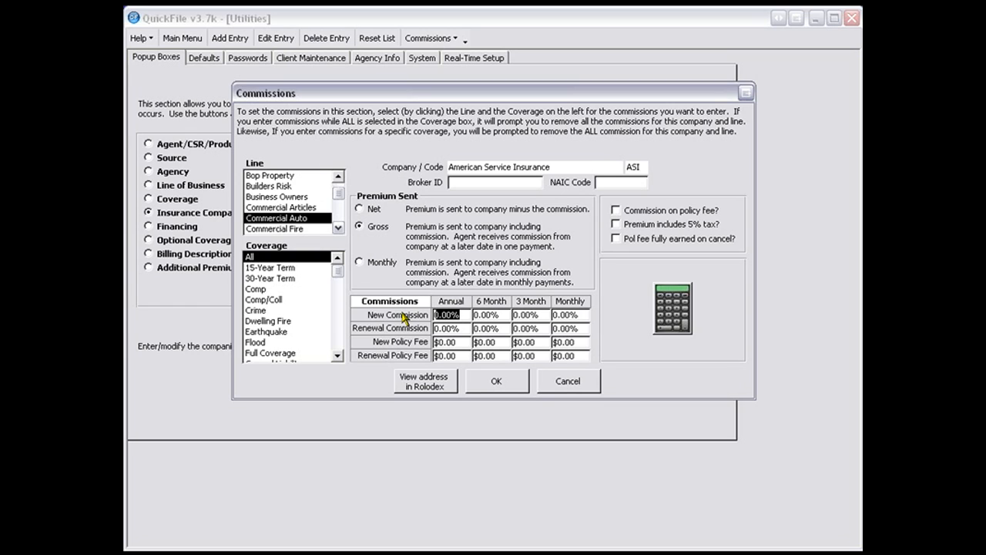
{"action": "type", "text": "10"}
{"action": "key", "text": "Tab"}
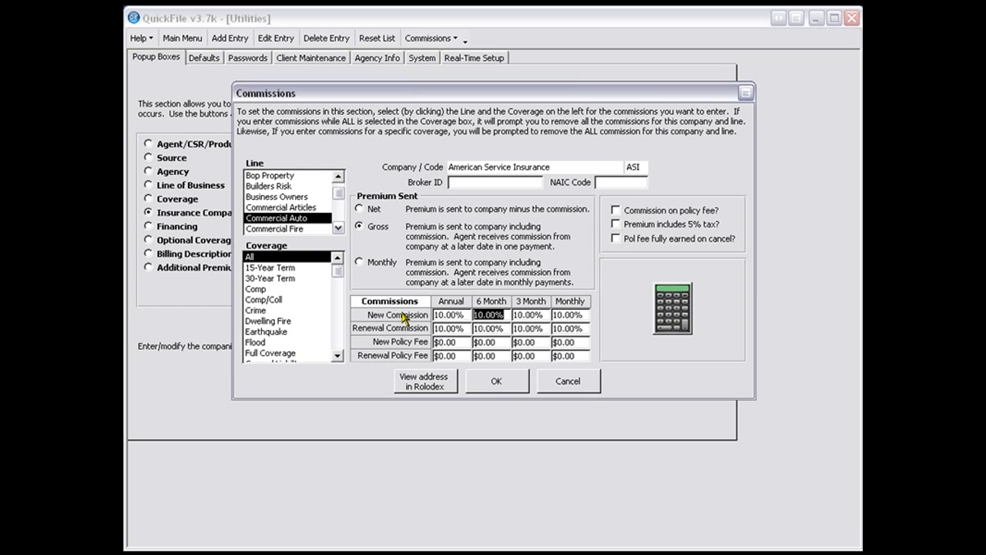
- Set the Commercial Auto renewal commission to 8% for the annual, 6 month, 3 month and monthly terms
{"action": "left_click", "coordinate": [465, 329]}
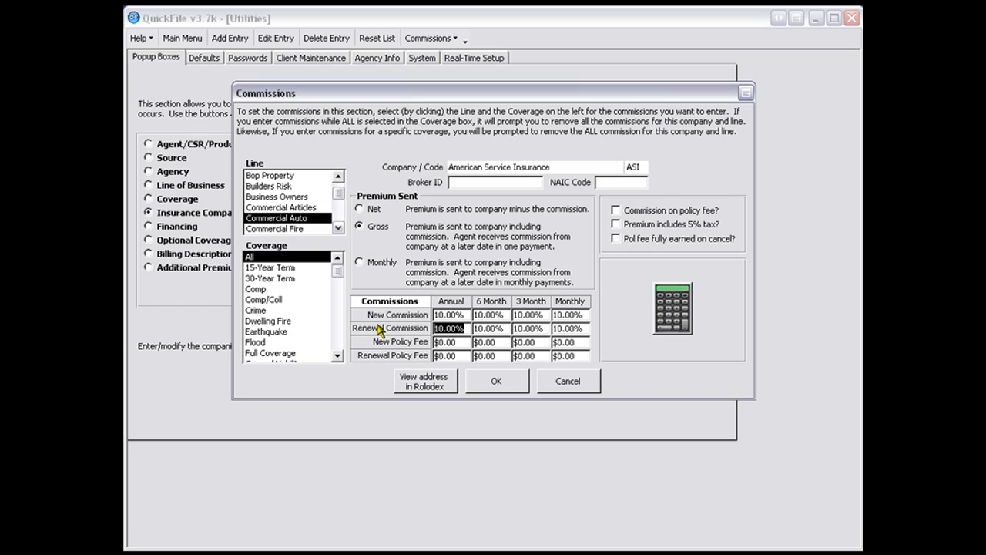
{"action": "type", "text": "8"}
{"action": "key", "text": "Tab"}
{"action": "type", "text": "8"}
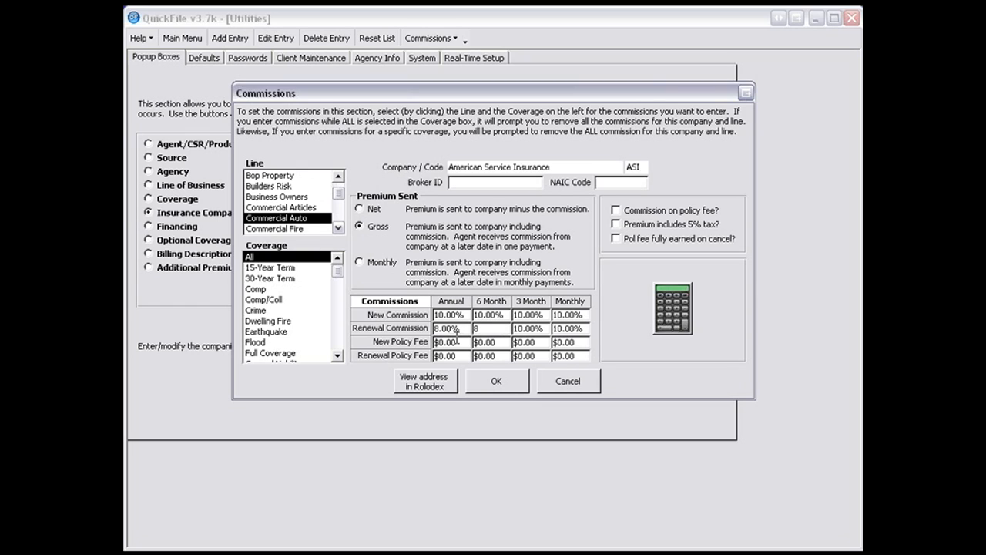
{"action": "key", "text": "Tab"}
{"action": "type", "text": "8"}
{"action": "key", "text": "Tab"}
{"action": "type", "text": "8"}
{"action": "key", "text": "Tab"}
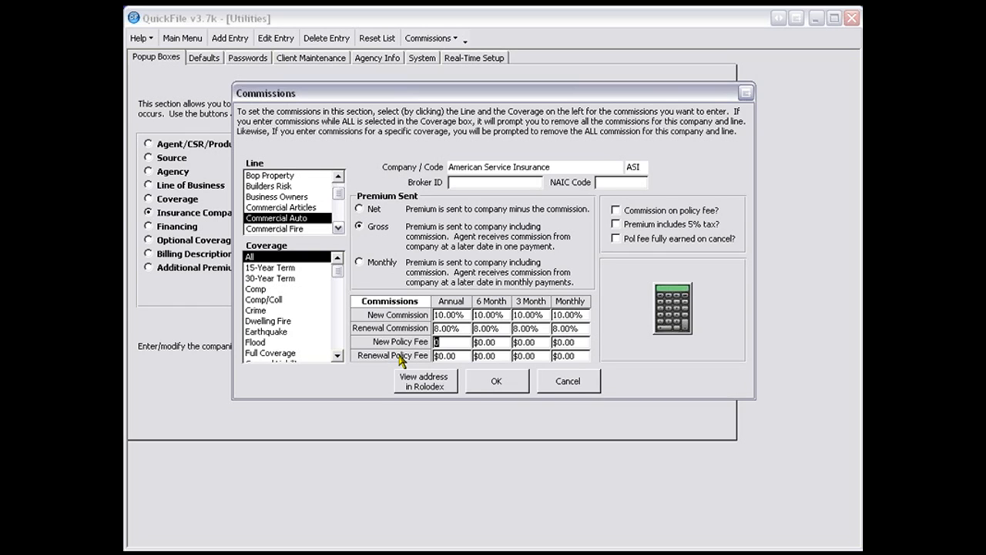
- Set the Commercial Auto annual new policy fee to $35 and the renewal policy fee to $0 for all four terms
{"action": "type", "text": "35"}
{"action": "key", "text": "Tab"}
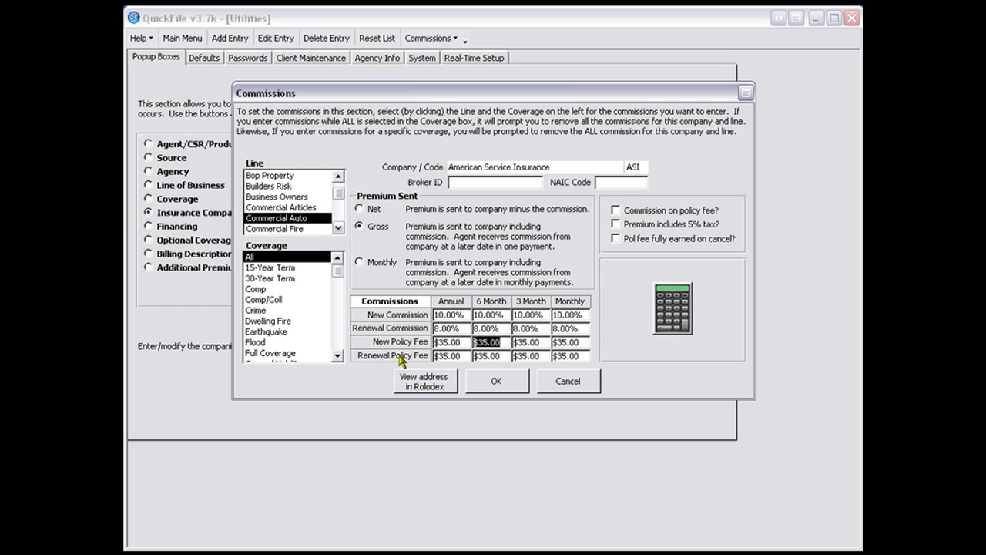
{"action": "key", "text": "Tab"}
{"action": "key", "text": "Tab"}
{"action": "key", "text": "Tab"}
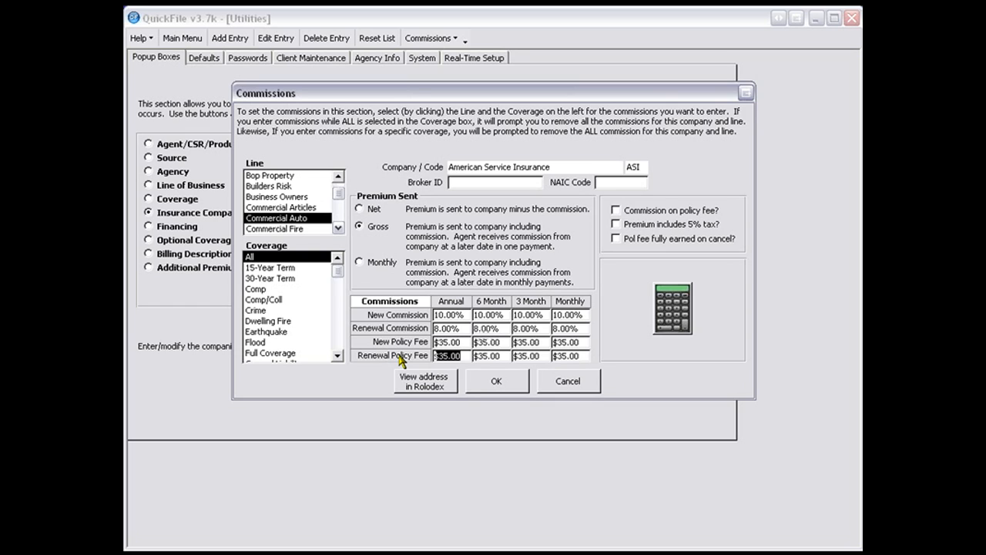
{"action": "type", "text": "0"}
{"action": "key", "text": "Tab"}
{"action": "type", "text": "0"}
{"action": "key", "text": "Tab"}
{"action": "type", "text": "0"}
{"action": "key", "text": "Tab"}
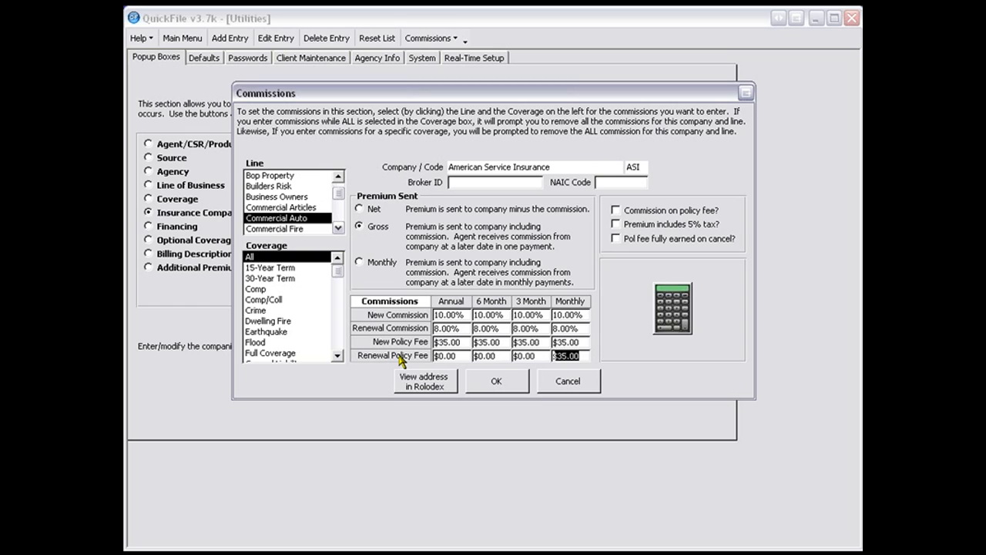
{"action": "type", "text": "0"}
{"action": "key", "text": "Tab"}
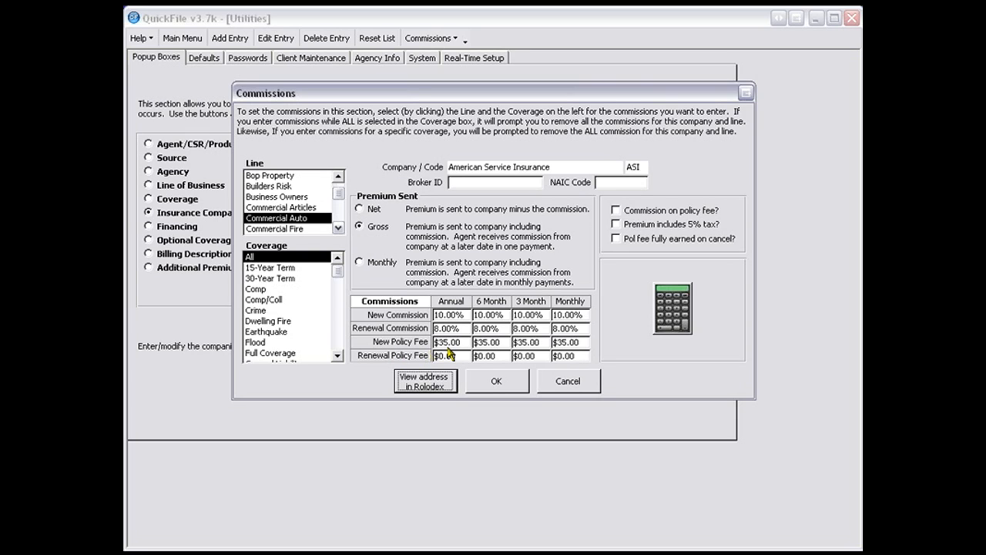
- Add the policy fee to Commercial Auto's Commission Calculator, review the fee types offered for fee #2, and accept without adding another fee
{"action": "left_click", "coordinate": [673, 325]}
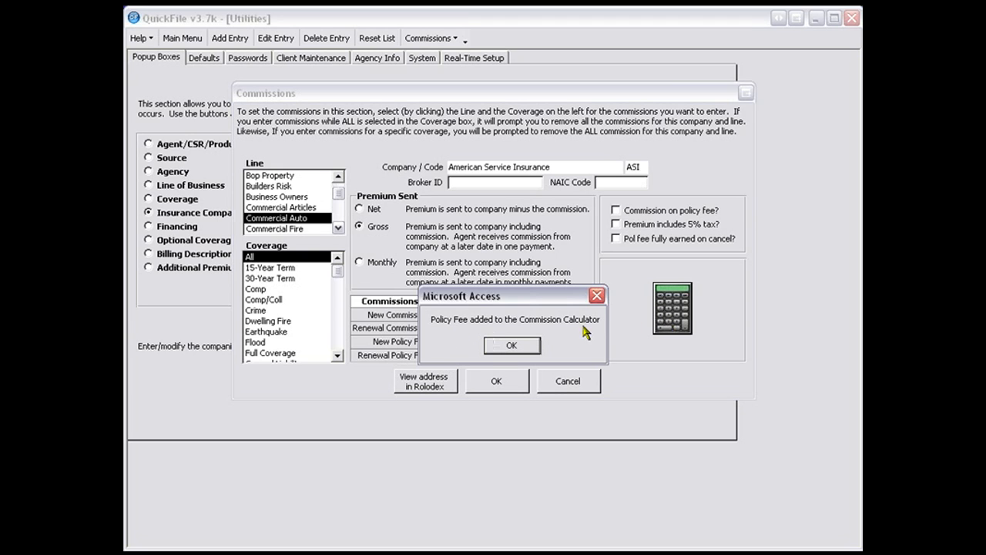
{"action": "left_click", "coordinate": [514, 344]}
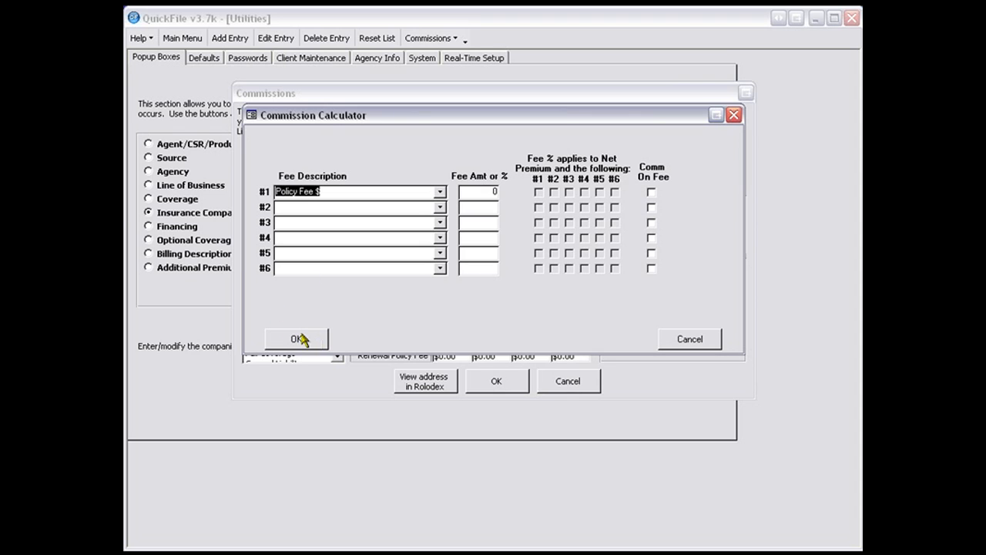
{"action": "left_click", "coordinate": [439, 208]}
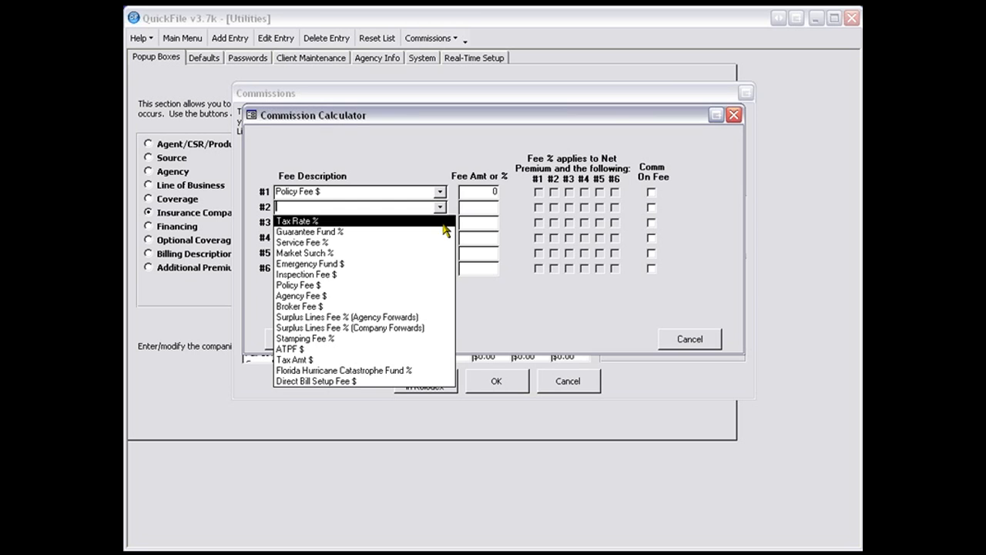
{"action": "left_click", "coordinate": [493, 282]}
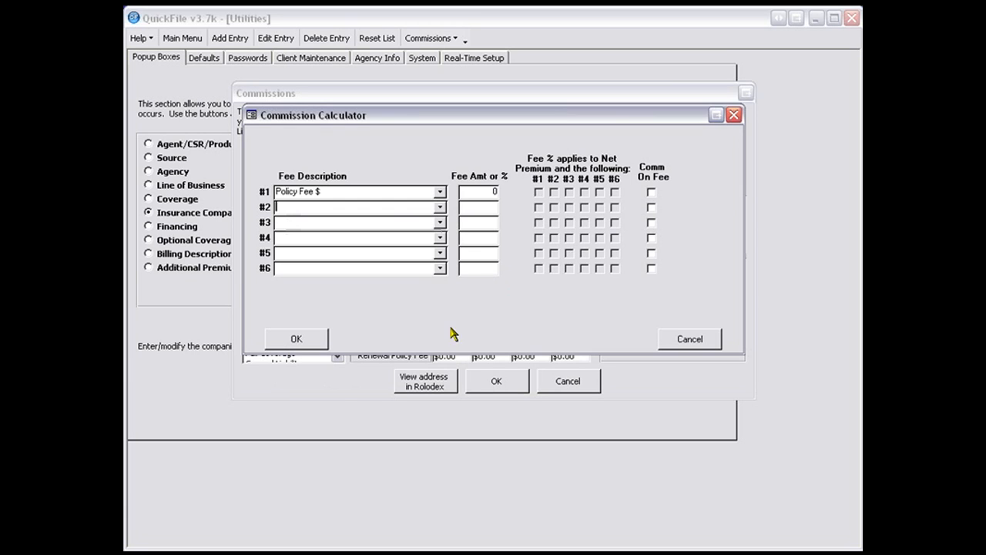
{"action": "left_click", "coordinate": [316, 340]}
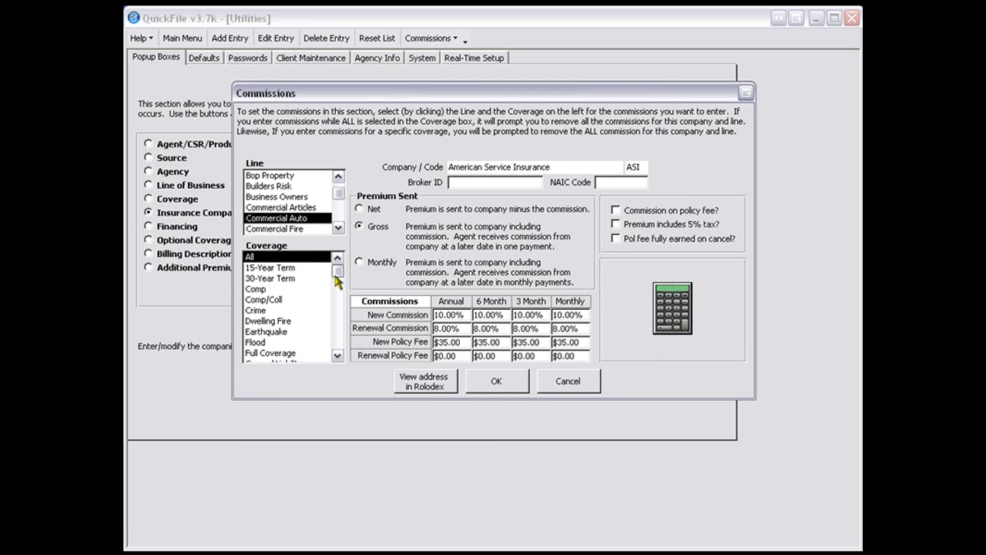
- Select the Homeowners line for American Service Insurance and set its premium sent to Gross
{"action": "left_click", "coordinate": [338, 176]}
{"action": "left_click", "coordinate": [337, 177]}
{"action": "left_click", "coordinate": [338, 176]}
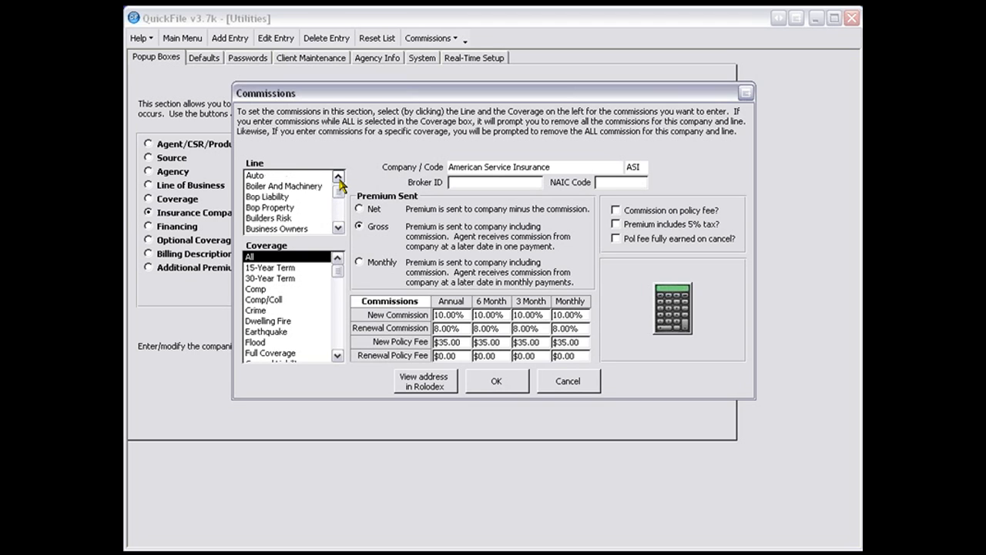
{"action": "left_click", "coordinate": [337, 176]}
{"action": "left_click", "coordinate": [337, 176]}
{"action": "left_click", "coordinate": [338, 228]}
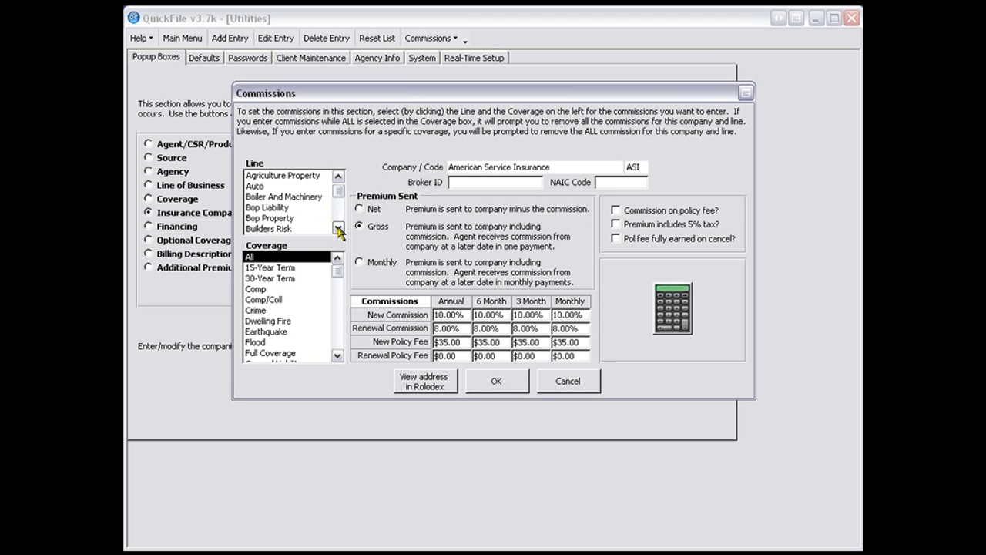
{"action": "left_click", "coordinate": [337, 228]}
{"action": "left_click", "coordinate": [337, 228]}
{"action": "left_click", "coordinate": [337, 228]}
{"action": "left_click", "coordinate": [338, 228]}
{"action": "left_click", "coordinate": [337, 228]}
{"action": "double_click", "coordinate": [337, 228]}
{"action": "left_click", "coordinate": [337, 228]}
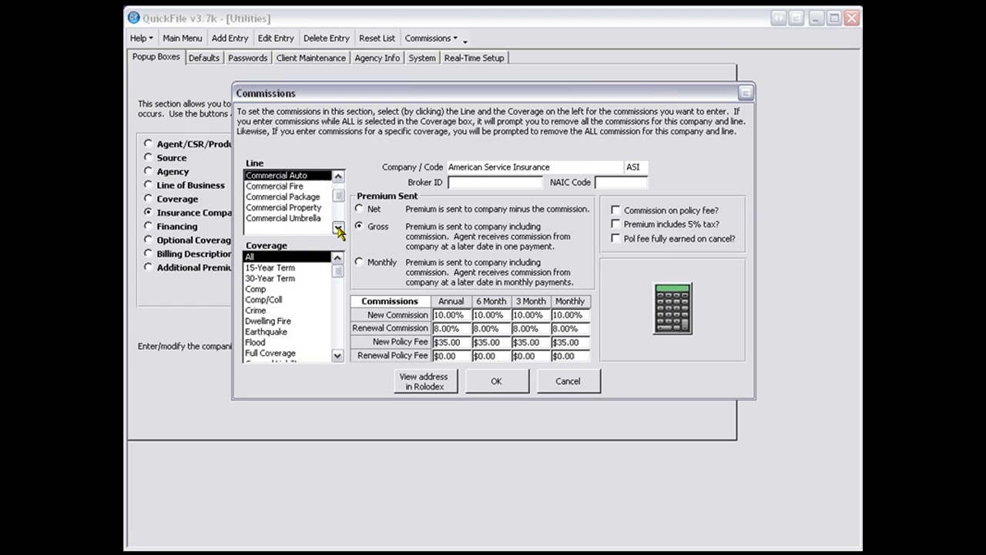
{"action": "double_click", "coordinate": [337, 228]}
{"action": "left_click", "coordinate": [338, 228]}
{"action": "left_click", "coordinate": [337, 228]}
{"action": "double_click", "coordinate": [337, 228]}
{"action": "double_click", "coordinate": [337, 228]}
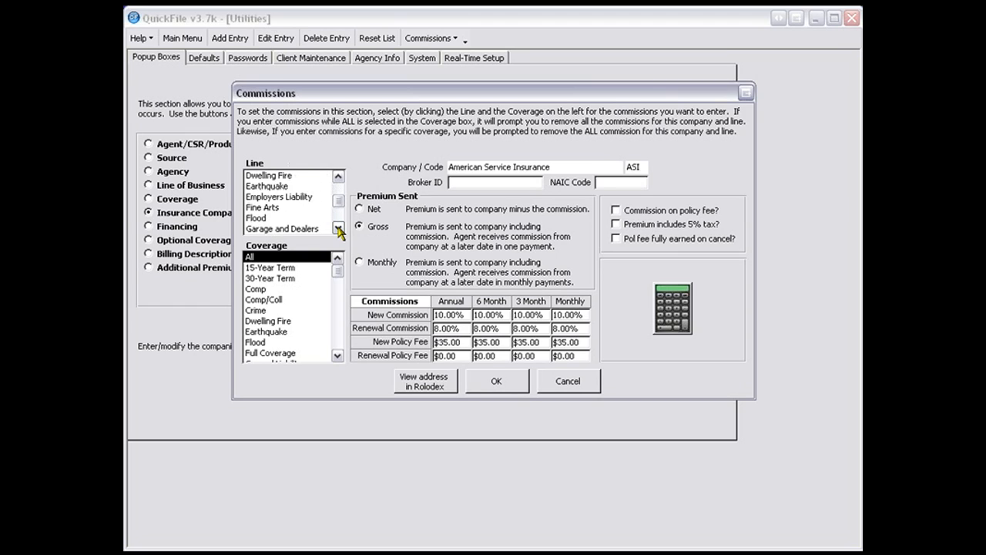
{"action": "left_click", "coordinate": [337, 228]}
{"action": "double_click", "coordinate": [338, 228]}
{"action": "left_click", "coordinate": [337, 228]}
{"action": "left_click", "coordinate": [337, 228]}
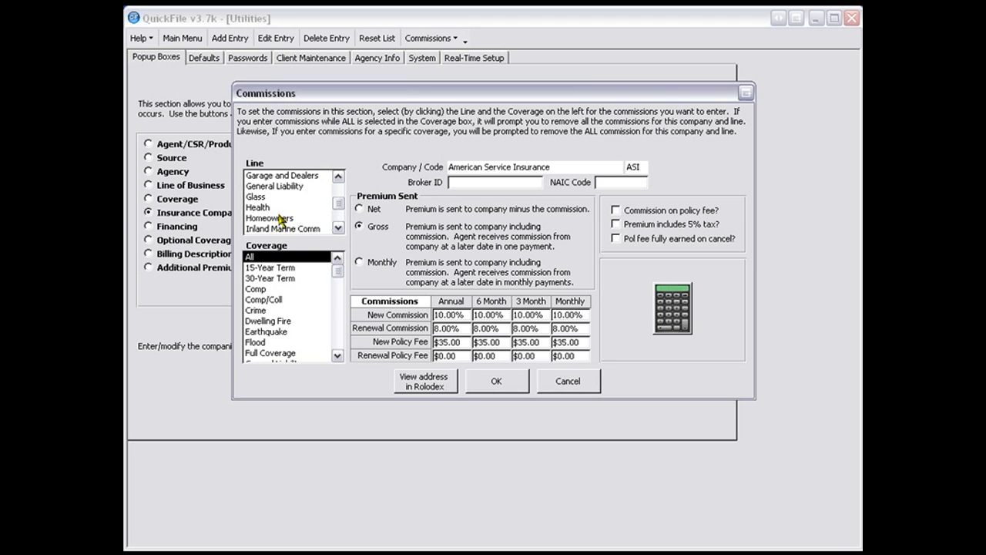
{"action": "left_click", "coordinate": [276, 220]}
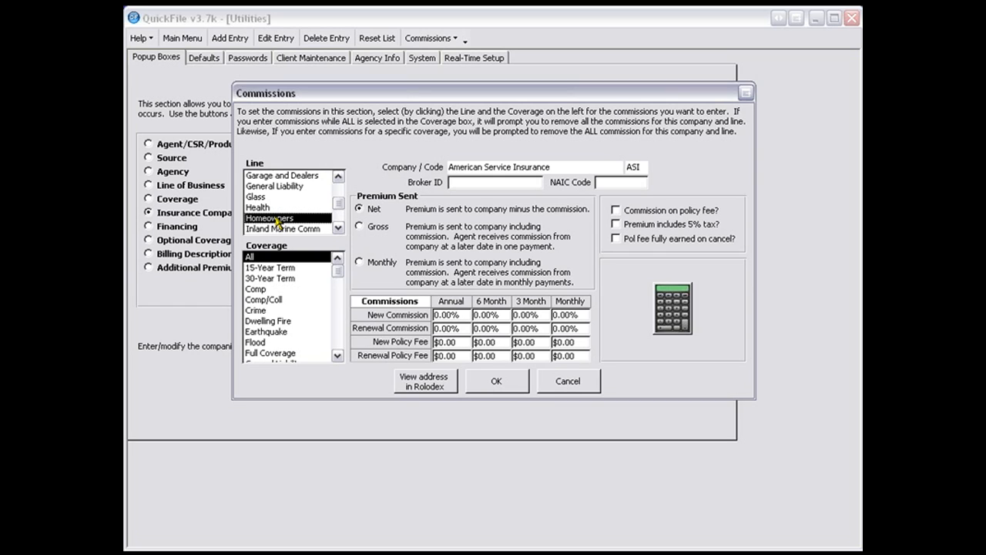
{"action": "left_click", "coordinate": [359, 226]}
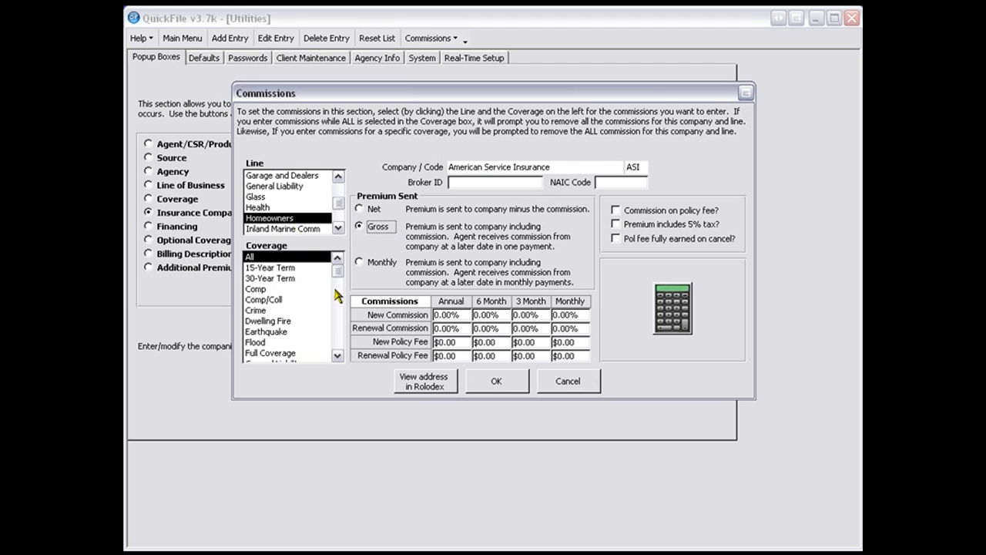
- Set the annual new commission to 12% for the HO-3 coverage of the Homeowners line
{"action": "left_click", "coordinate": [338, 356]}
{"action": "left_click", "coordinate": [337, 356]}
{"action": "left_click", "coordinate": [337, 356]}
{"action": "left_click", "coordinate": [337, 355]}
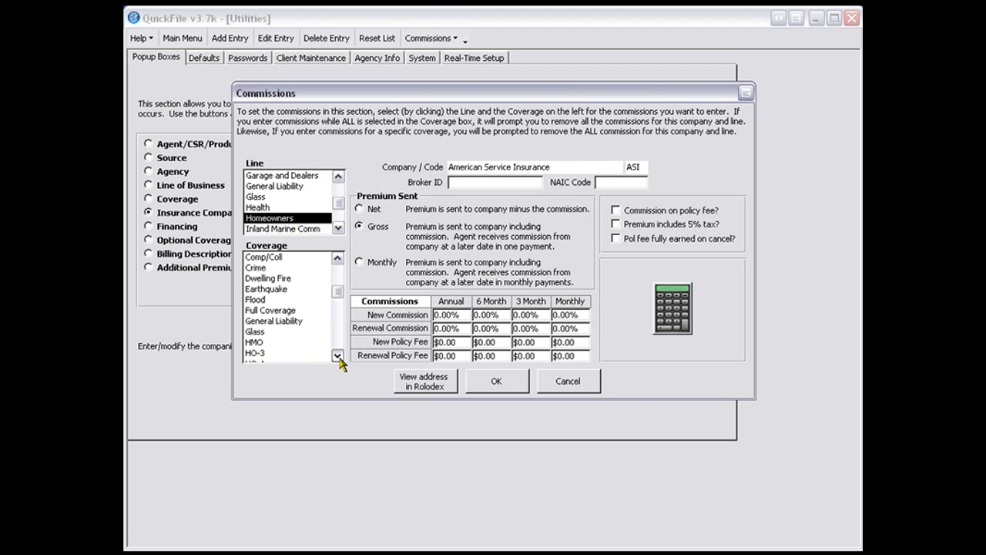
{"action": "left_click", "coordinate": [337, 356]}
{"action": "left_click", "coordinate": [337, 356]}
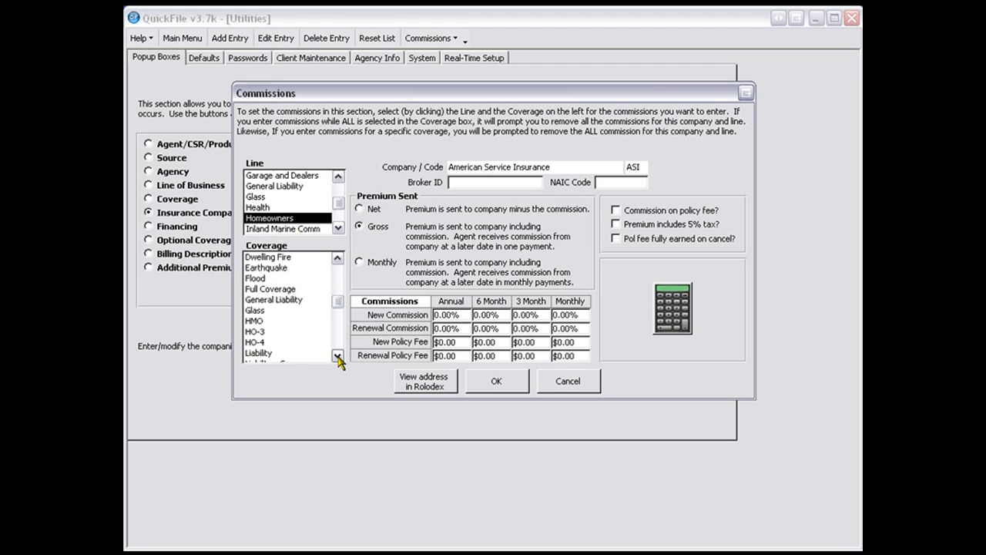
{"action": "left_click", "coordinate": [251, 333]}
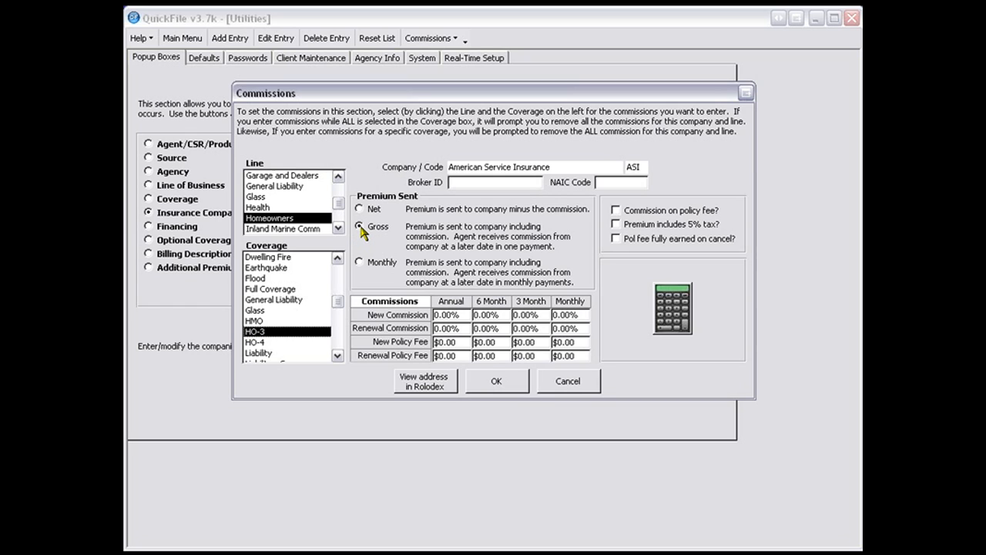
{"action": "left_click", "coordinate": [431, 314]}
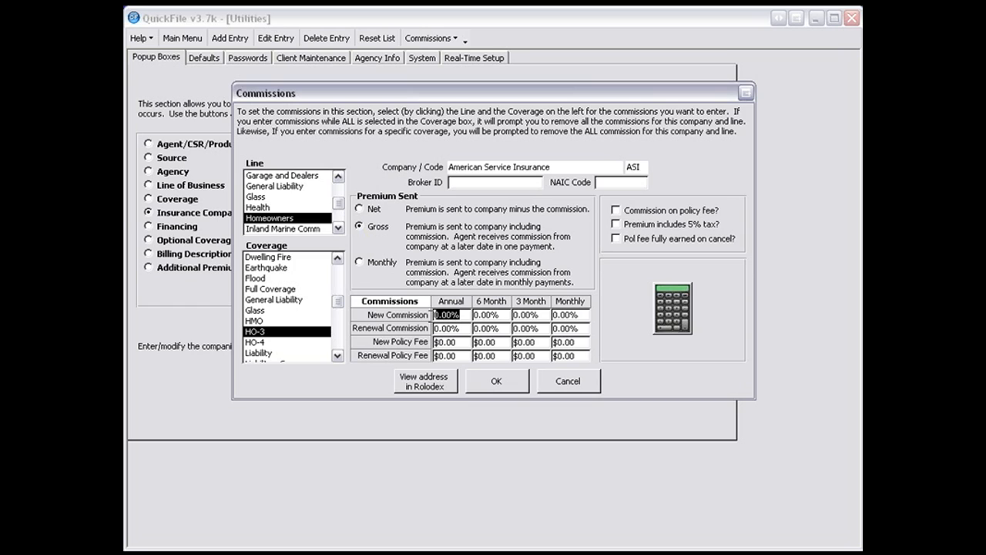
{"action": "type", "text": "12"}
{"action": "key", "text": "Tab"}
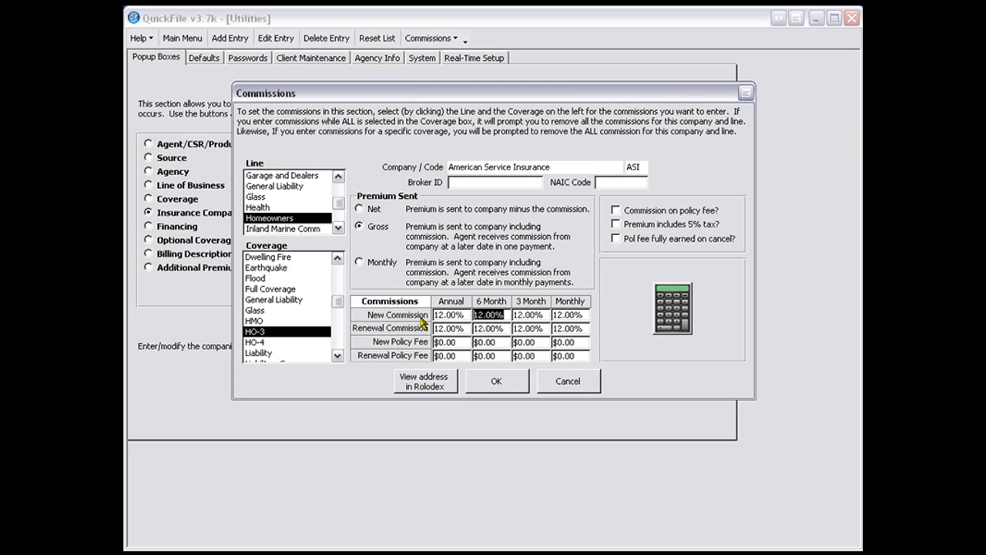
- Set the annual new commission to 10% for the HO-4 coverage of the Homeowners line
{"action": "left_click", "coordinate": [248, 343]}
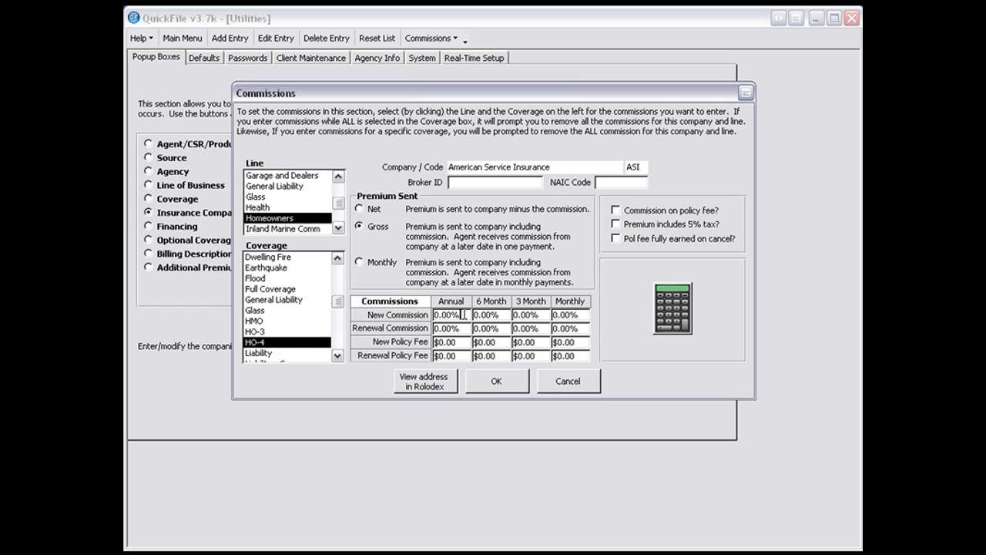
{"action": "left_click_drag", "start_coordinate": [463, 314], "coordinate": [416, 319]}
{"action": "type", "text": "10"}
{"action": "key", "text": "Tab"}
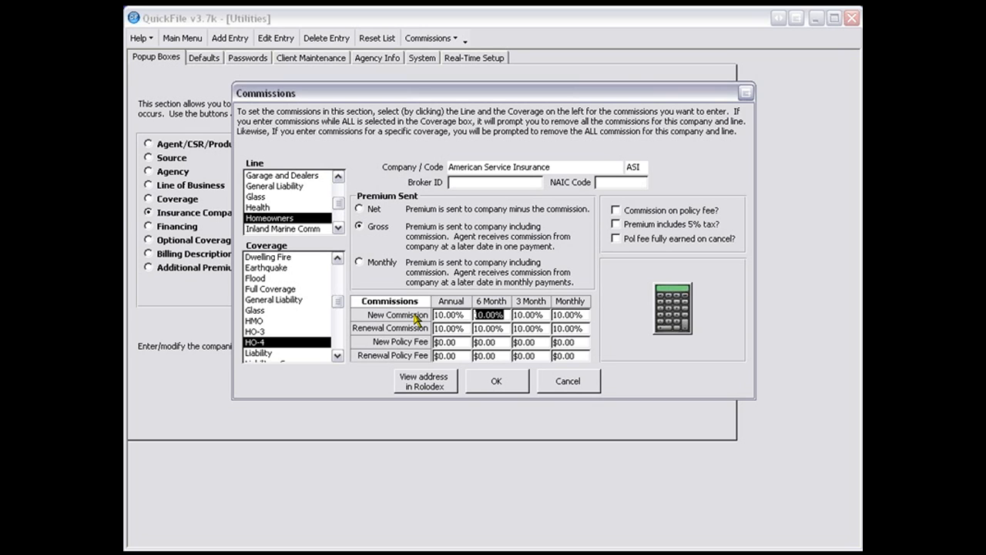
- Compare the Homeowners commission settings of the HO-3, HO-4 and All coverages
{"action": "left_click", "coordinate": [257, 331]}
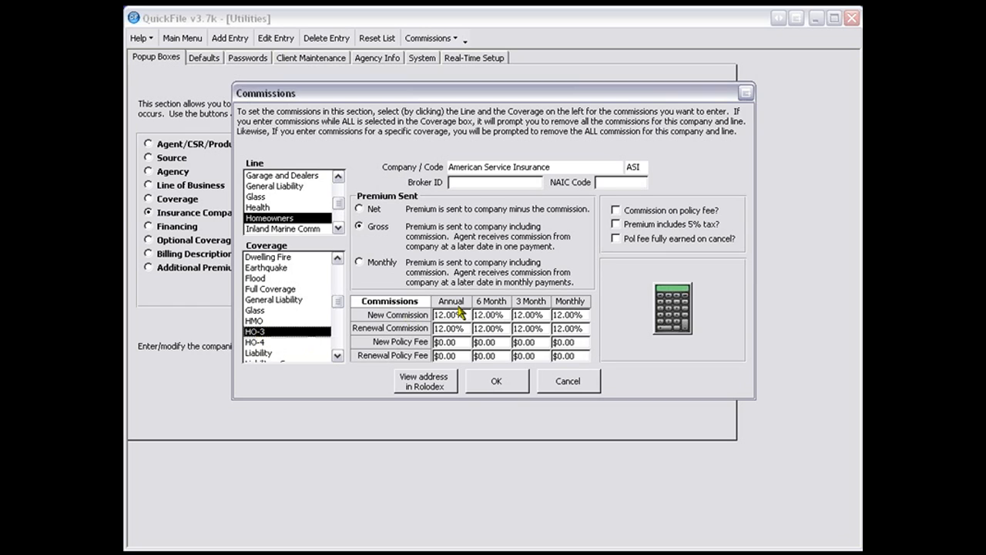
{"action": "left_click", "coordinate": [250, 344]}
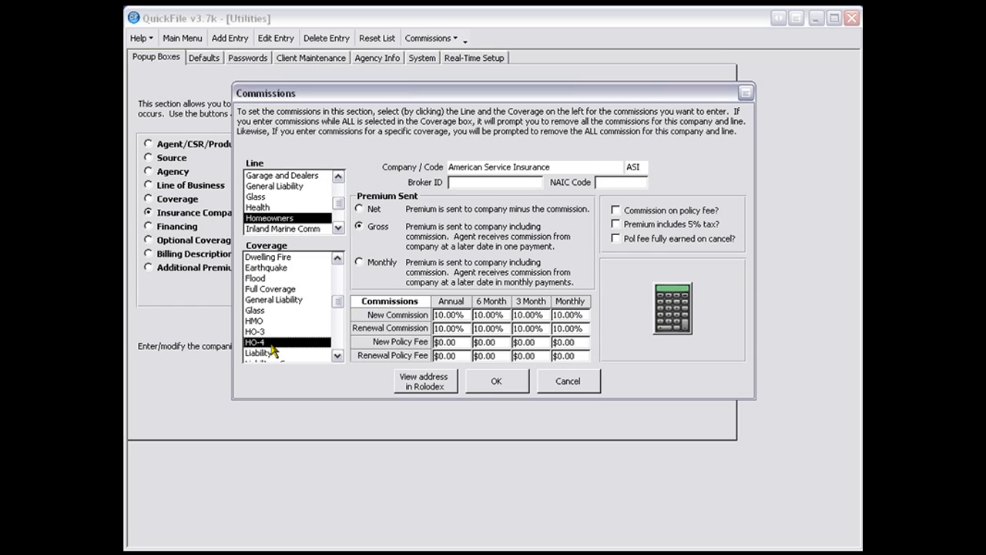
{"action": "left_click_drag", "start_coordinate": [336, 306], "coordinate": [336, 270]}
{"action": "left_click", "coordinate": [270, 259]}
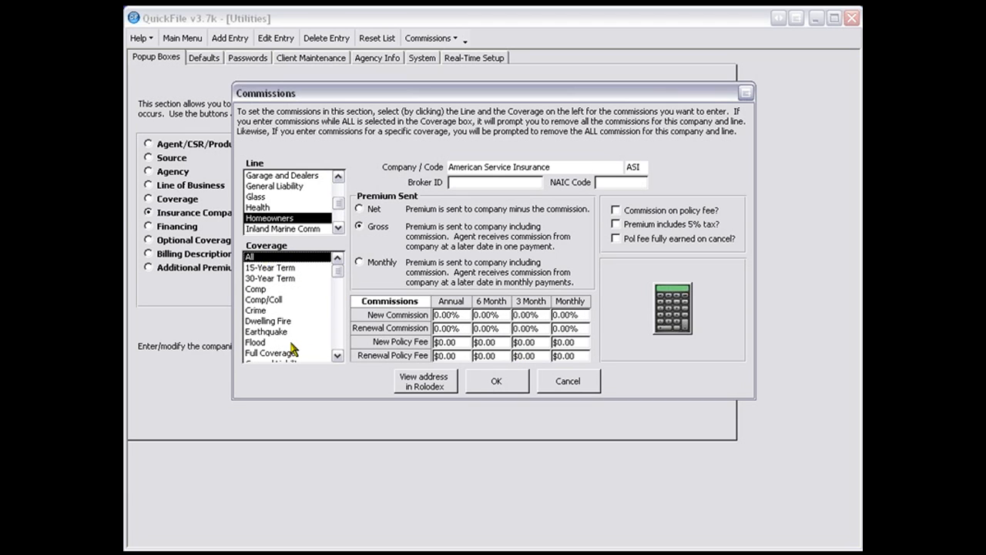
{"action": "scroll", "coordinate": [292, 351], "scroll_direction": "down", "scroll_amount": 3}
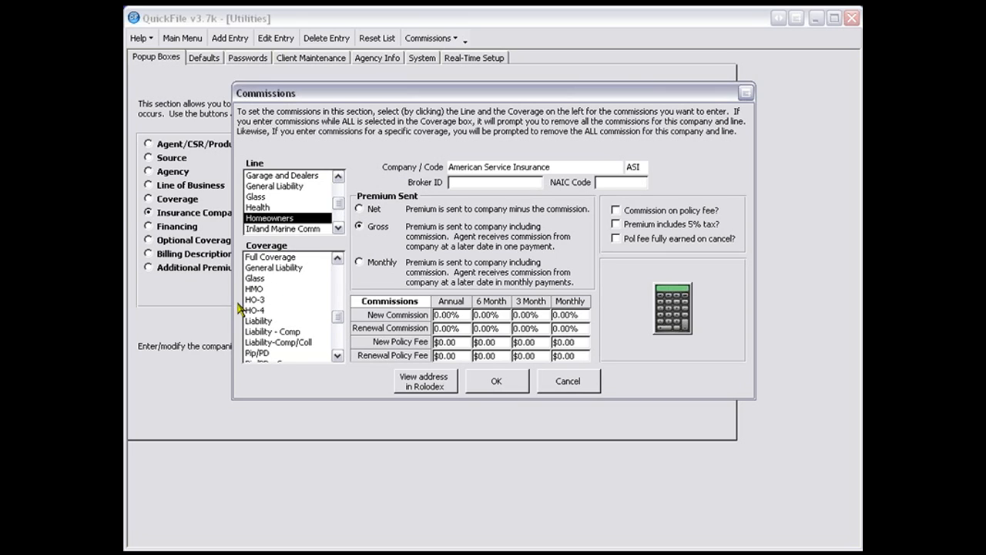
- Check the Homeowners commissions for HO-3 and HO-4, and save the commission settings of American Service Insurance
{"action": "left_click", "coordinate": [252, 300]}
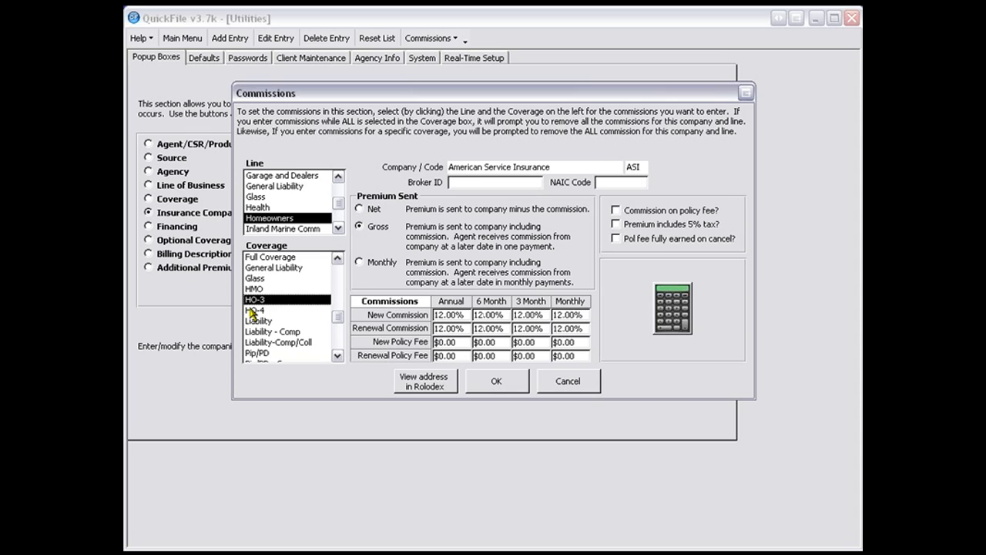
{"action": "left_click", "coordinate": [252, 310]}
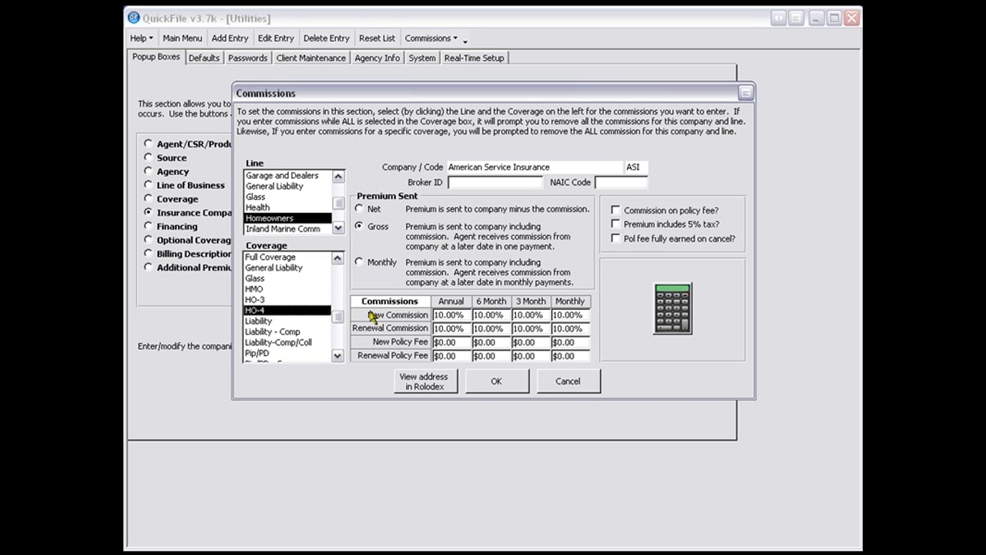
{"action": "left_click", "coordinate": [493, 381]}
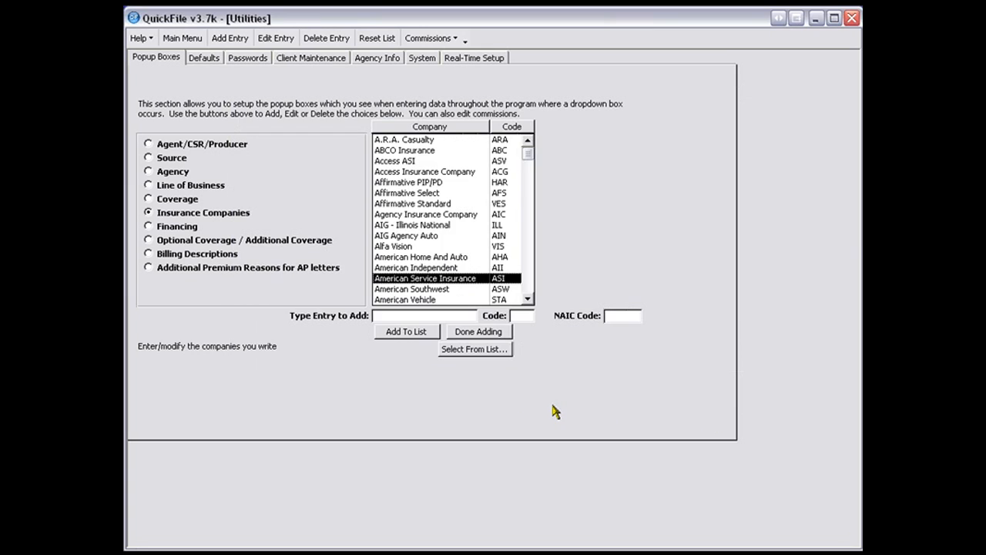
- Reopen the commissions of American Service Insurance and review the settings of the Auto and Commercial Auto lines
{"action": "double_click", "coordinate": [427, 282]}
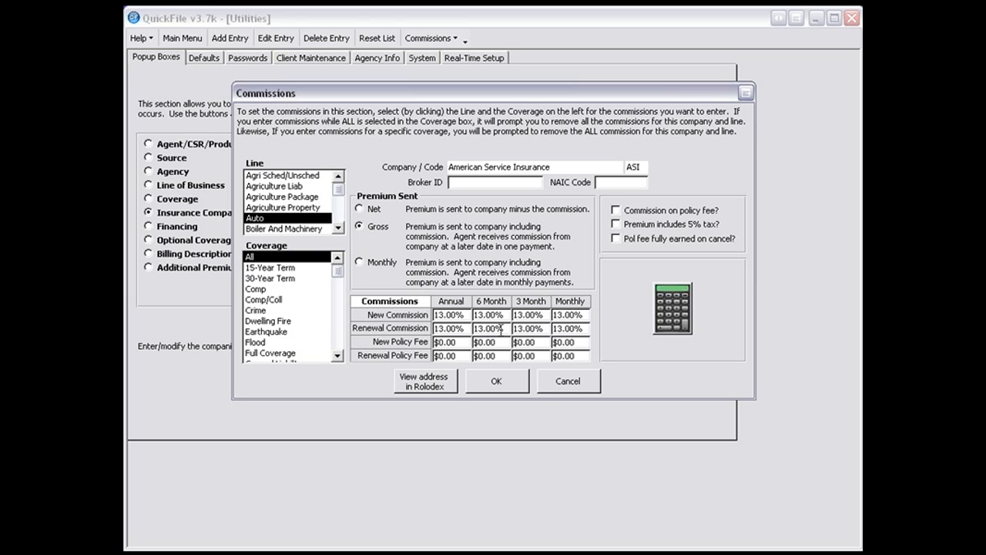
{"action": "left_click", "coordinate": [339, 228]}
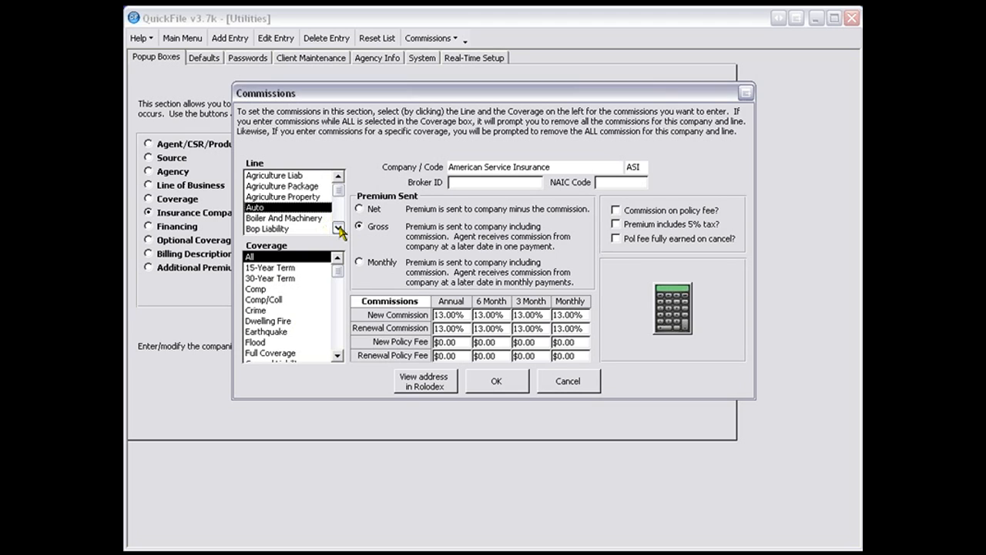
{"action": "left_click", "coordinate": [293, 228]}
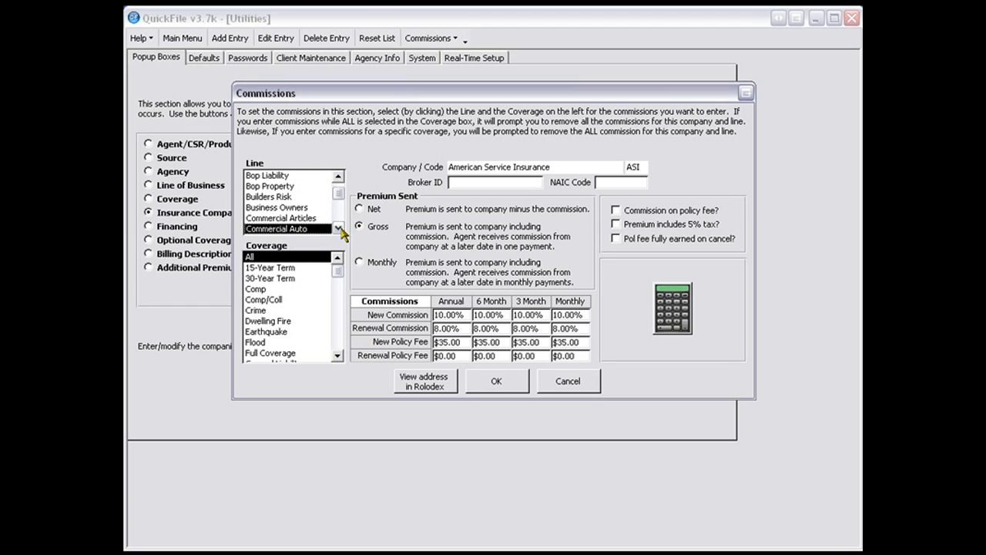
- Review the saved Homeowners commissions for the HO-3 and HO-4 coverages and close the commission settings
{"action": "left_click", "coordinate": [338, 228]}
{"action": "left_click", "coordinate": [338, 228]}
{"action": "left_click", "coordinate": [338, 228]}
{"action": "left_click", "coordinate": [338, 228]}
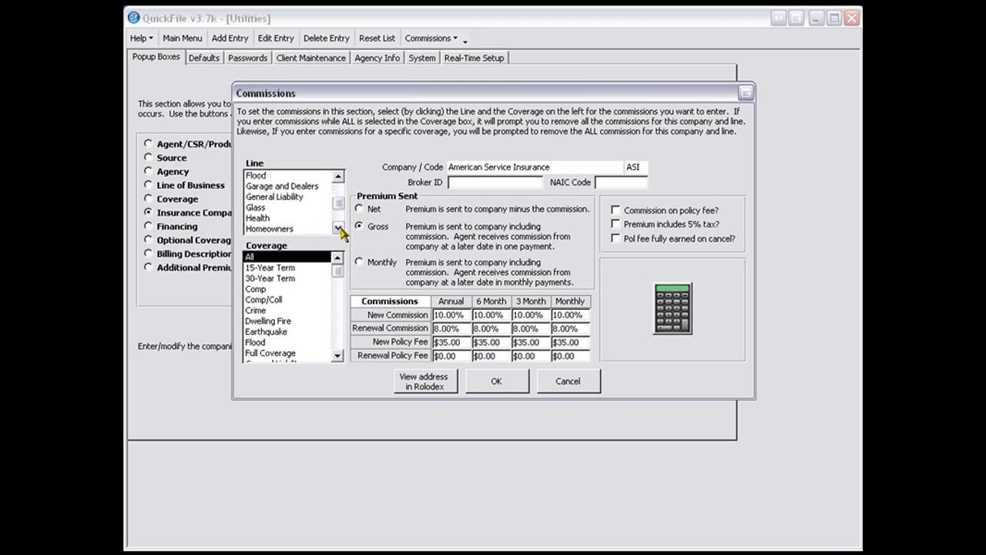
{"action": "left_click", "coordinate": [286, 229]}
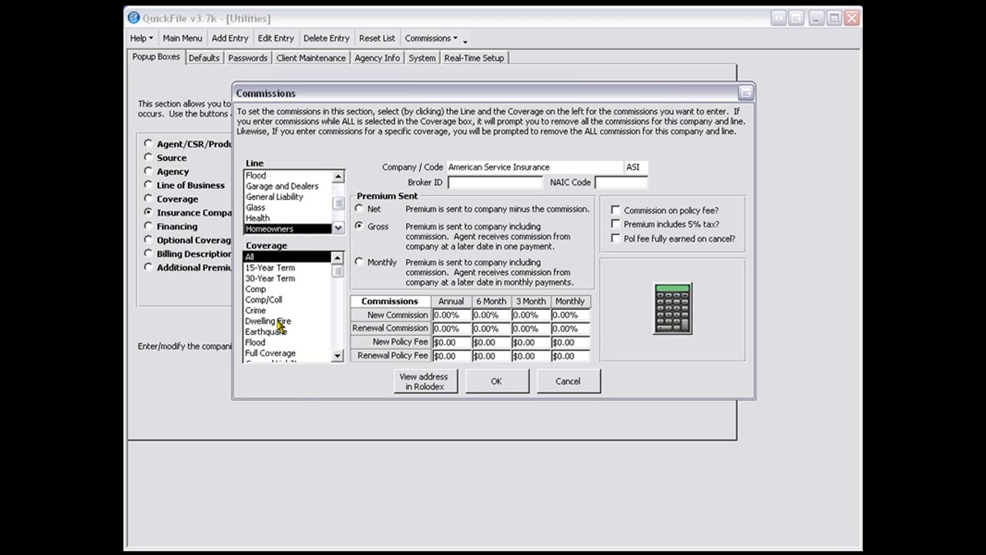
{"action": "left_click", "coordinate": [337, 355]}
{"action": "left_click", "coordinate": [338, 355]}
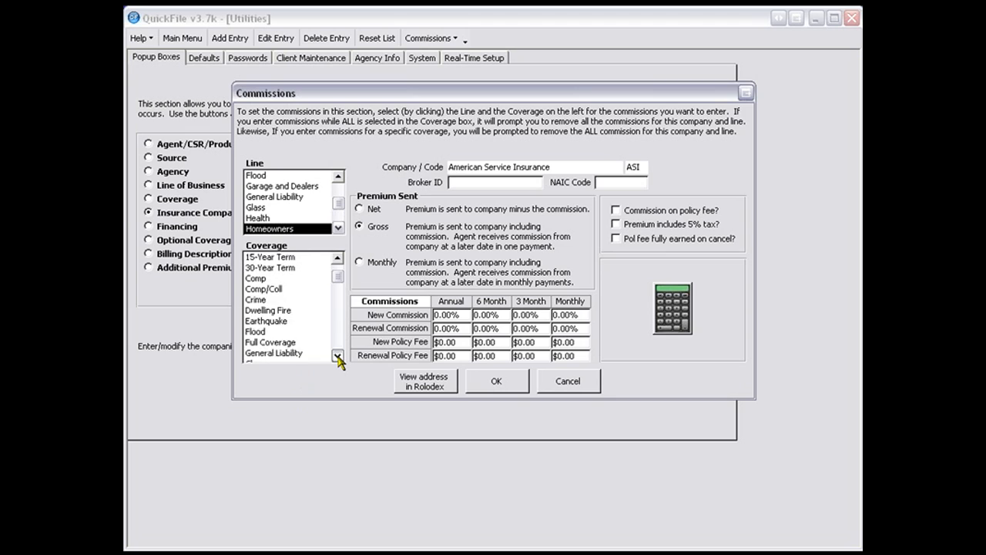
{"action": "left_click", "coordinate": [338, 355]}
{"action": "left_click", "coordinate": [337, 355]}
{"action": "left_click", "coordinate": [337, 355]}
{"action": "left_click", "coordinate": [337, 355]}
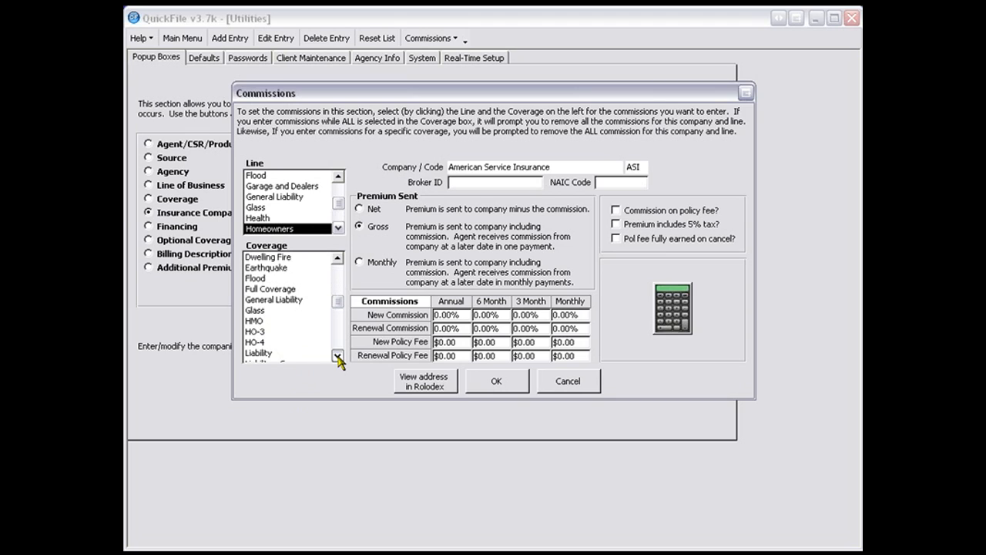
{"action": "left_click", "coordinate": [253, 332]}
{"action": "left_click", "coordinate": [258, 342]}
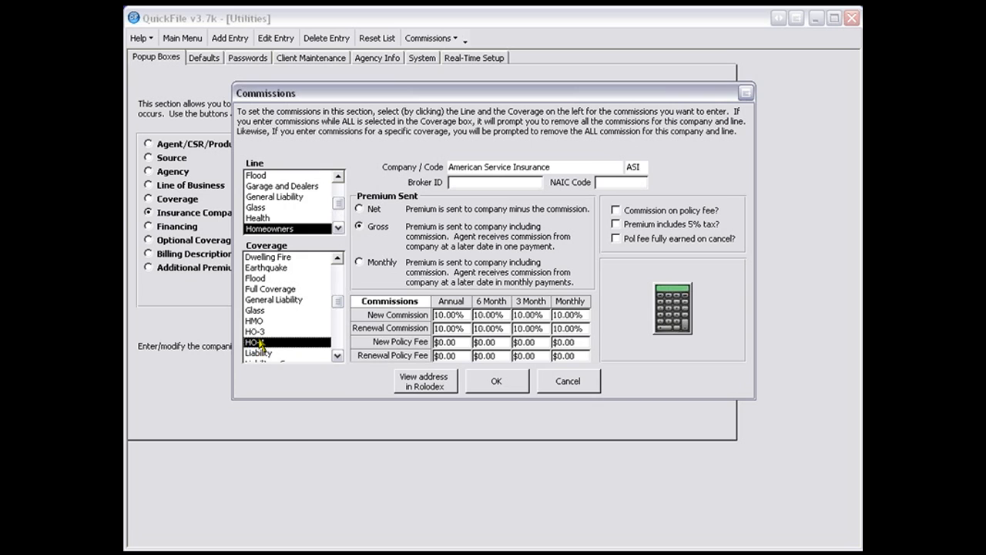
{"action": "left_click", "coordinate": [497, 380]}
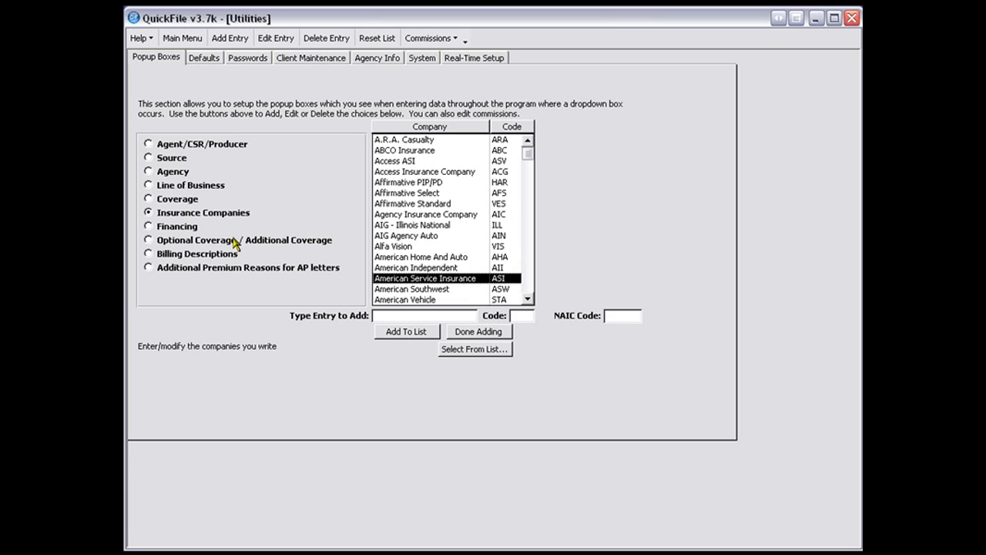
- Review the financing entries Agency Bill, Direct Bill, Paid In Full and Premium Finance, and view the optional coverage list
{"action": "left_click", "coordinate": [177, 227]}
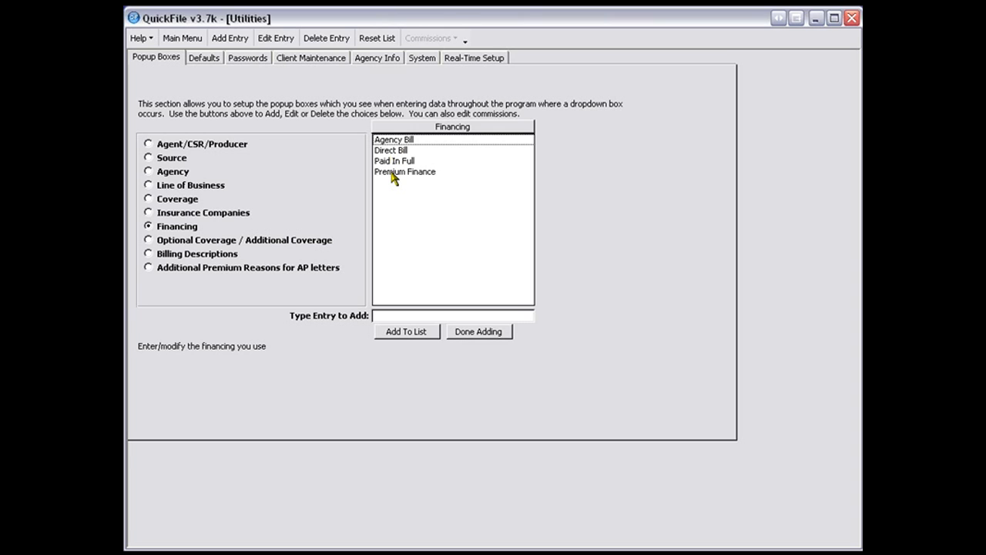
{"action": "left_click", "coordinate": [418, 141]}
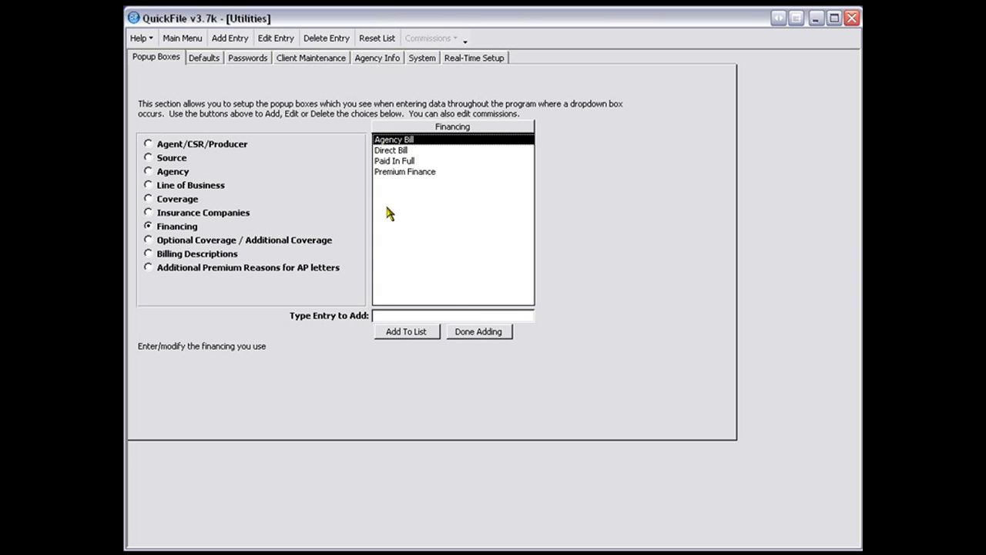
{"action": "left_click", "coordinate": [383, 153]}
{"action": "left_click", "coordinate": [385, 160]}
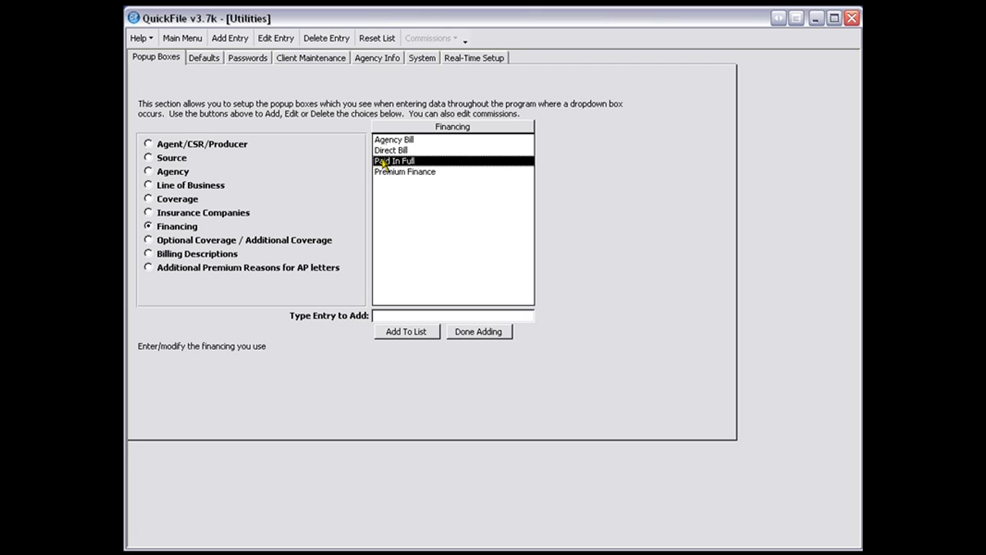
{"action": "left_click", "coordinate": [382, 173]}
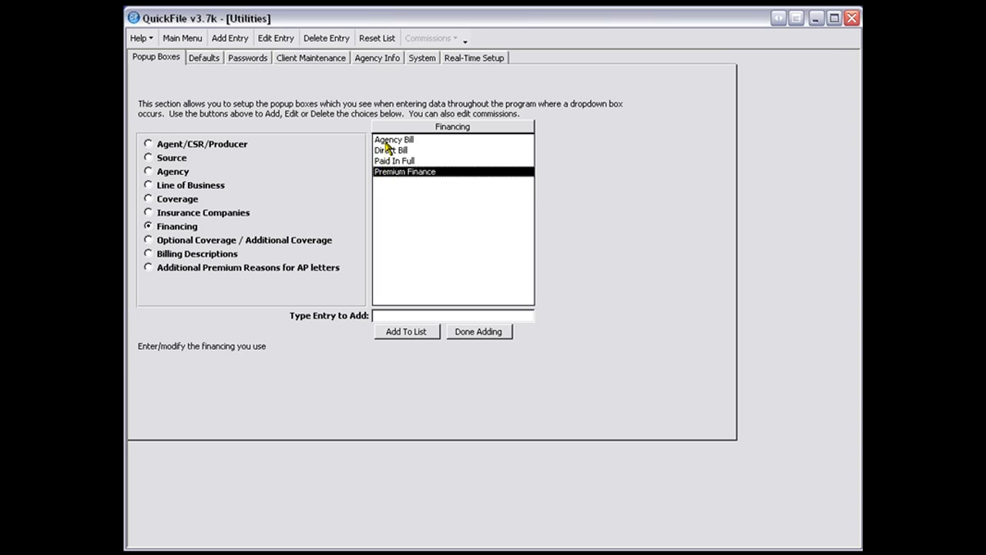
{"action": "left_click", "coordinate": [383, 143]}
{"action": "left_click", "coordinate": [378, 151]}
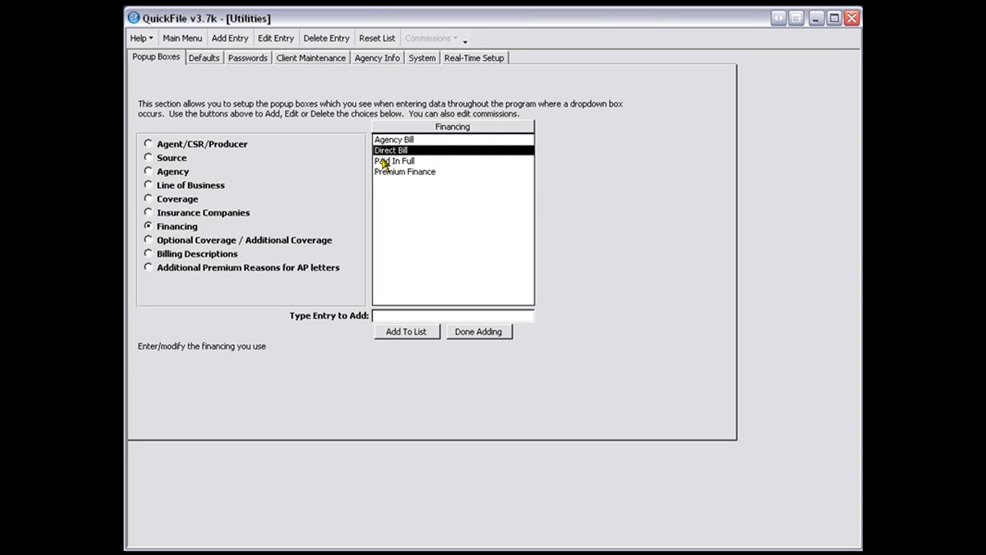
{"action": "left_click", "coordinate": [381, 161]}
{"action": "left_click", "coordinate": [392, 173]}
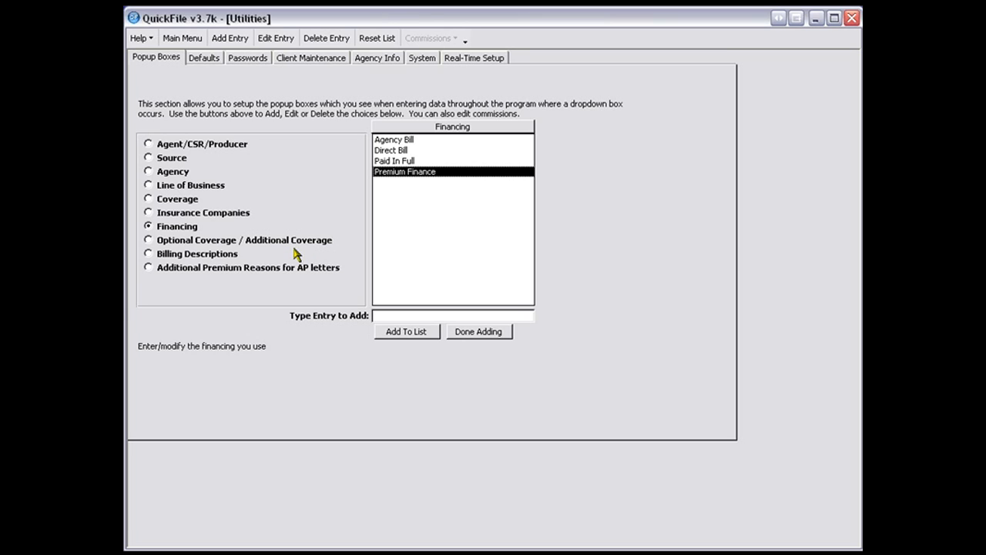
{"action": "left_click", "coordinate": [151, 239]}
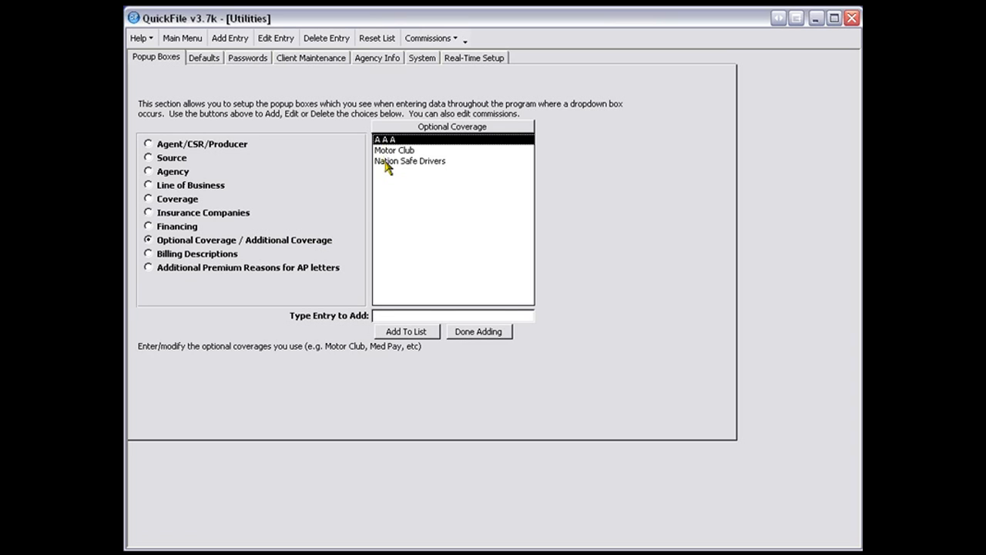
- Erase the Billing Descriptions list and reinitialize it with common items, and view the additional premium reasons for AP letters
{"action": "left_click", "coordinate": [219, 260]}
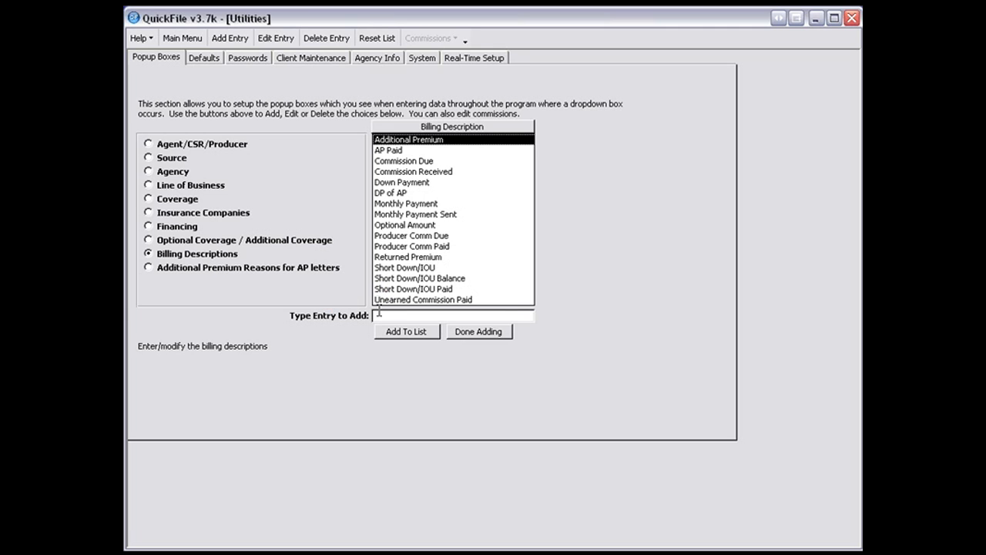
{"action": "left_click", "coordinate": [377, 43]}
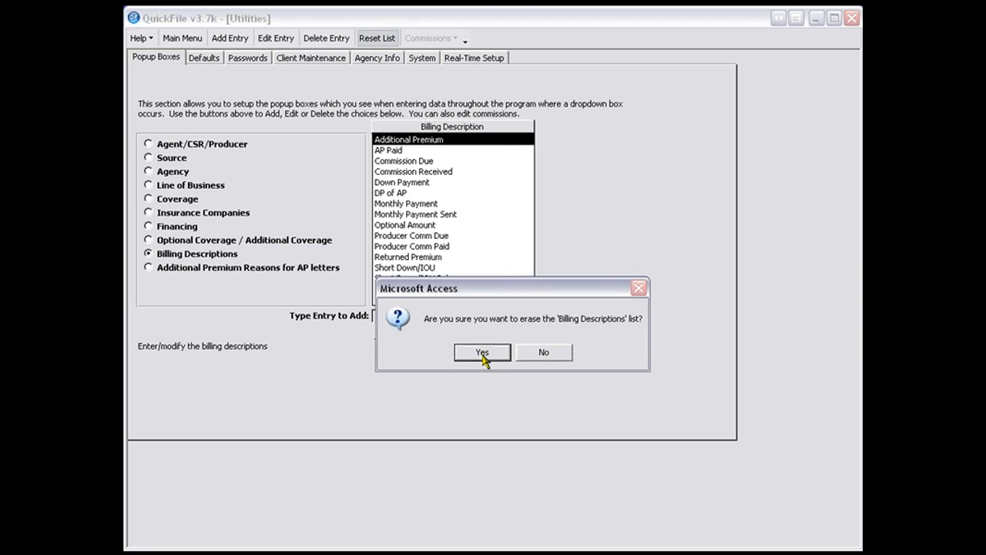
{"action": "left_click", "coordinate": [482, 353]}
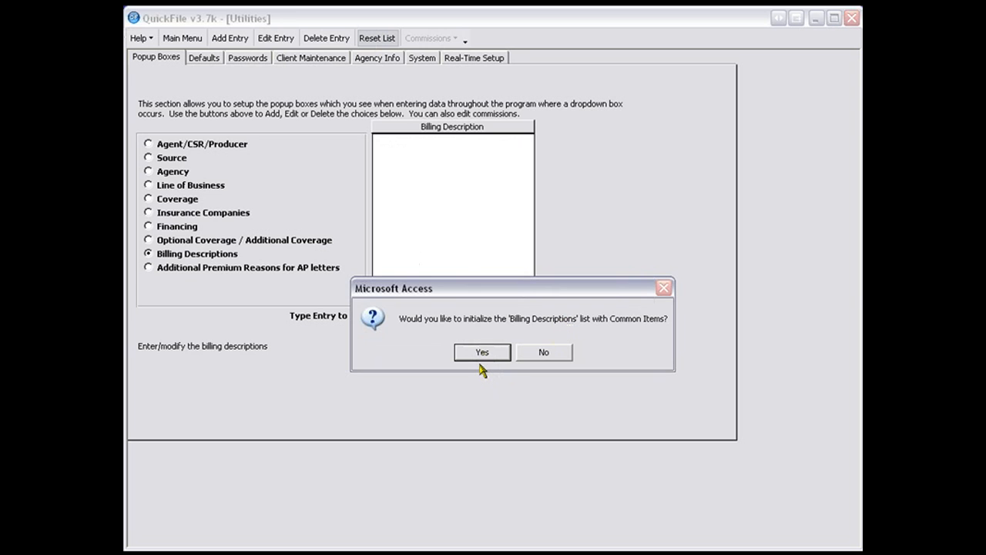
{"action": "left_click", "coordinate": [474, 353]}
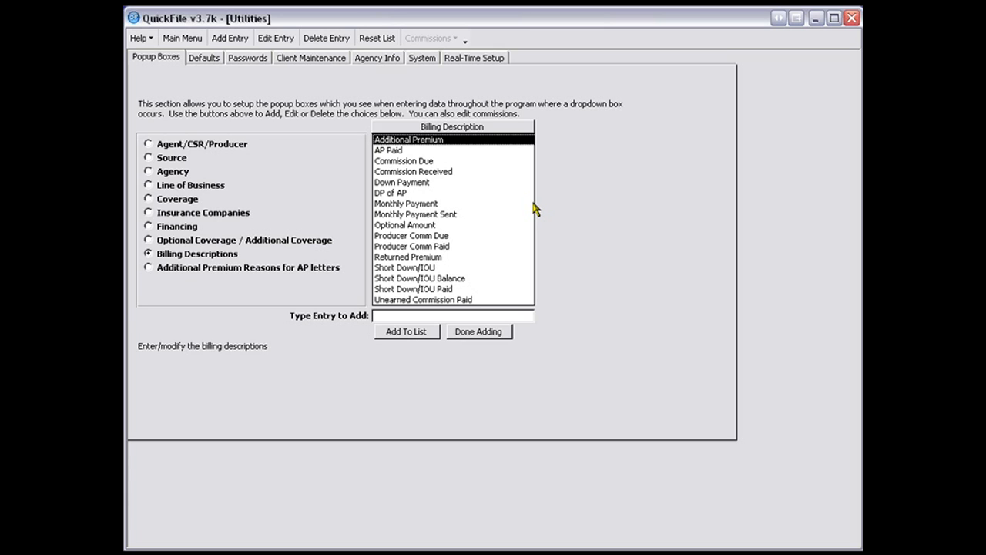
{"action": "left_click", "coordinate": [191, 272]}
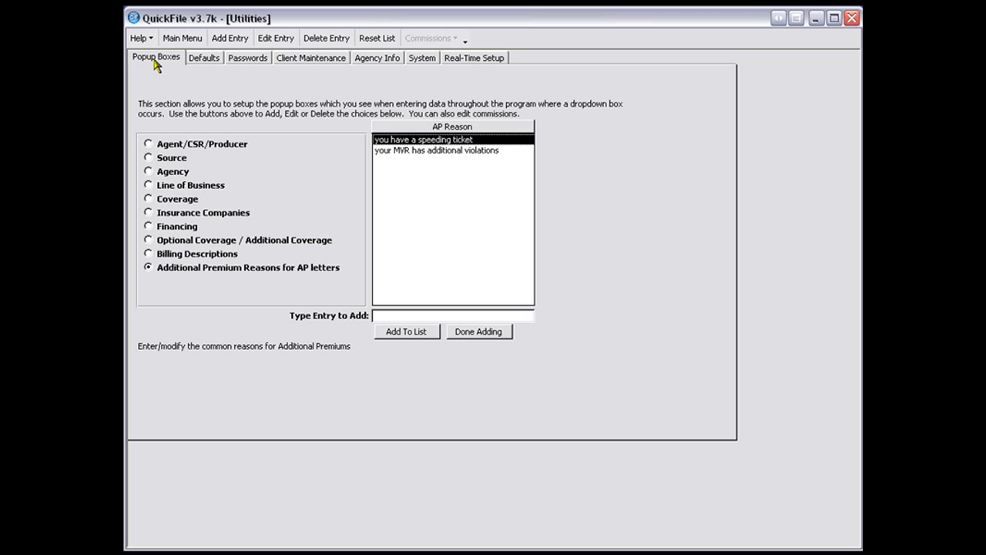
- In the entry defaults, view the policy period choices and set the default agency to the address entry offered in its list
{"action": "left_click", "coordinate": [203, 58]}
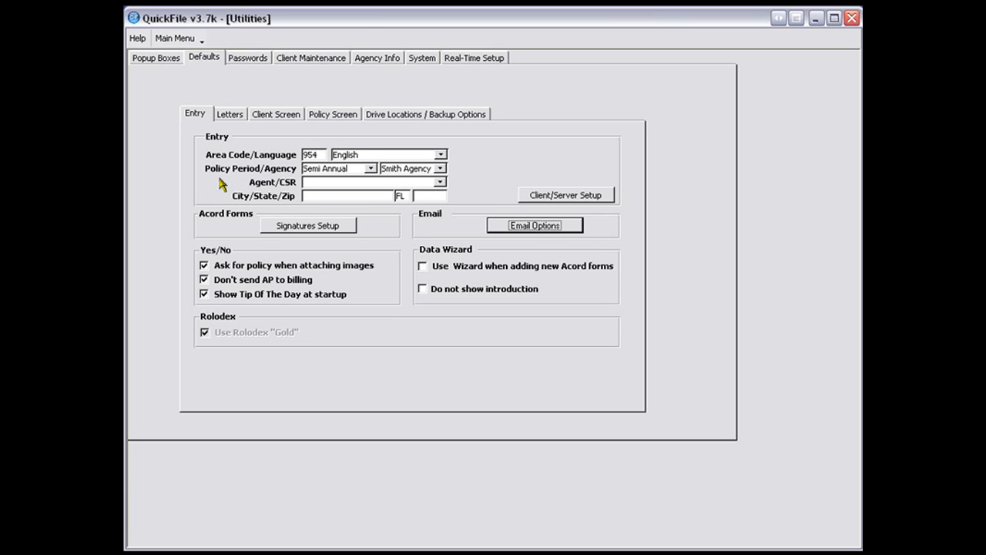
{"action": "left_click", "coordinate": [370, 168]}
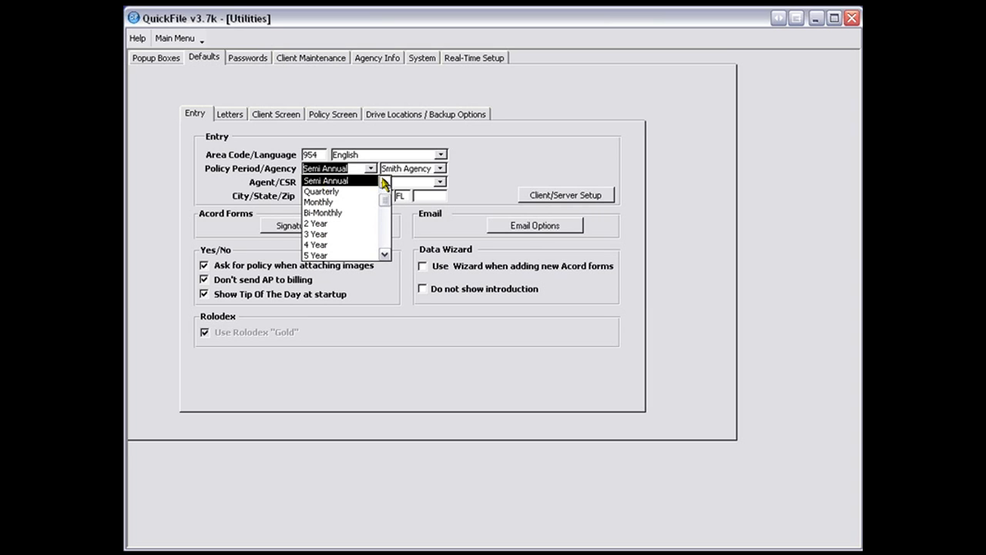
{"action": "left_click", "coordinate": [384, 182]}
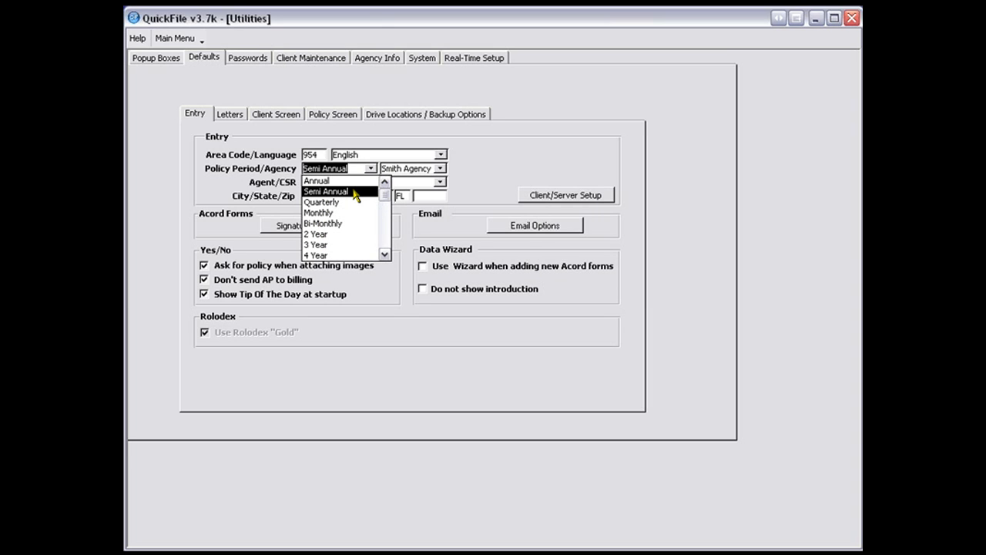
{"action": "left_click", "coordinate": [255, 174]}
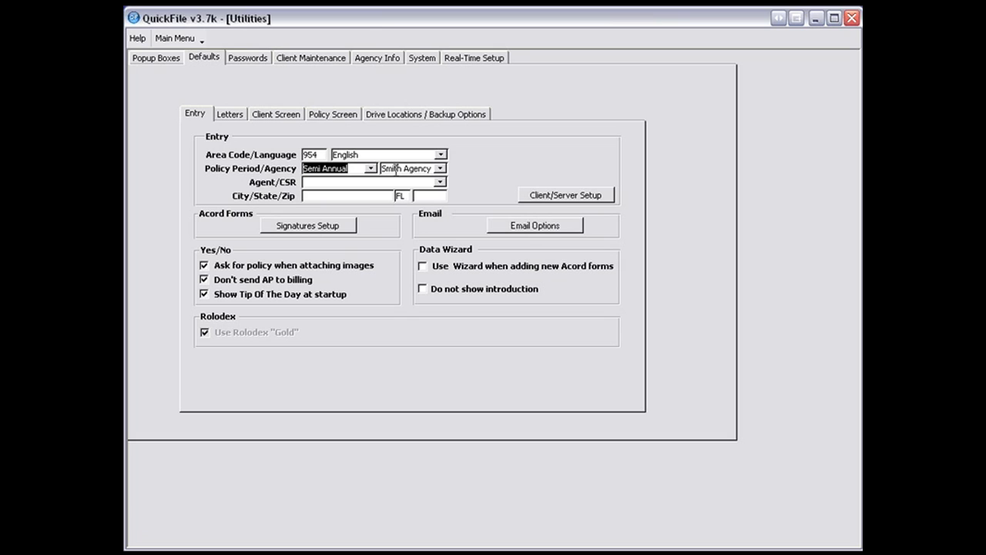
{"action": "left_click", "coordinate": [439, 171]}
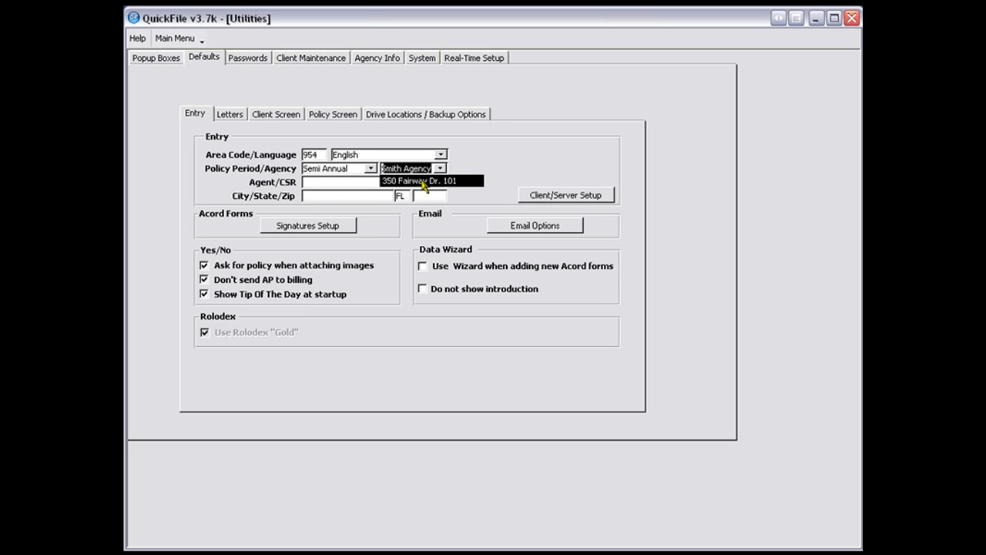
{"action": "left_click", "coordinate": [422, 181]}
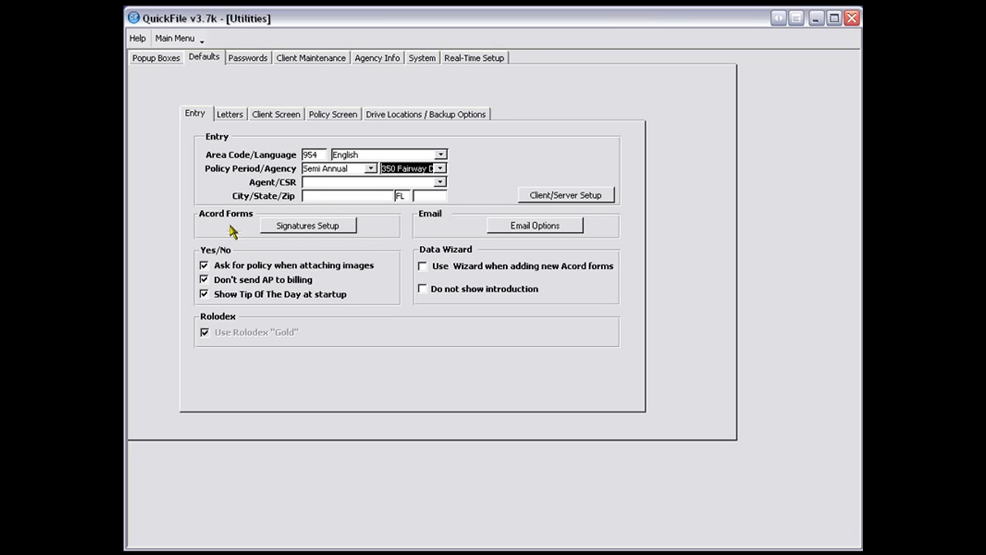
- Open the signatures setup for Acord forms
{"action": "left_click", "coordinate": [285, 230]}
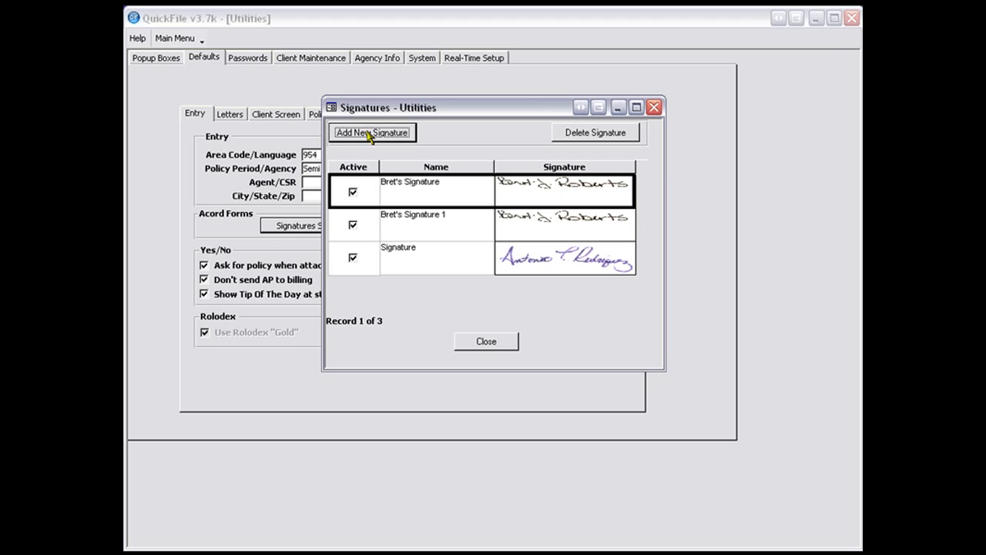
- Add a new Acord form signature from the agent's signature bitmap in My Pictures, naming it with the agent's first name
{"action": "left_click", "coordinate": [402, 134]}
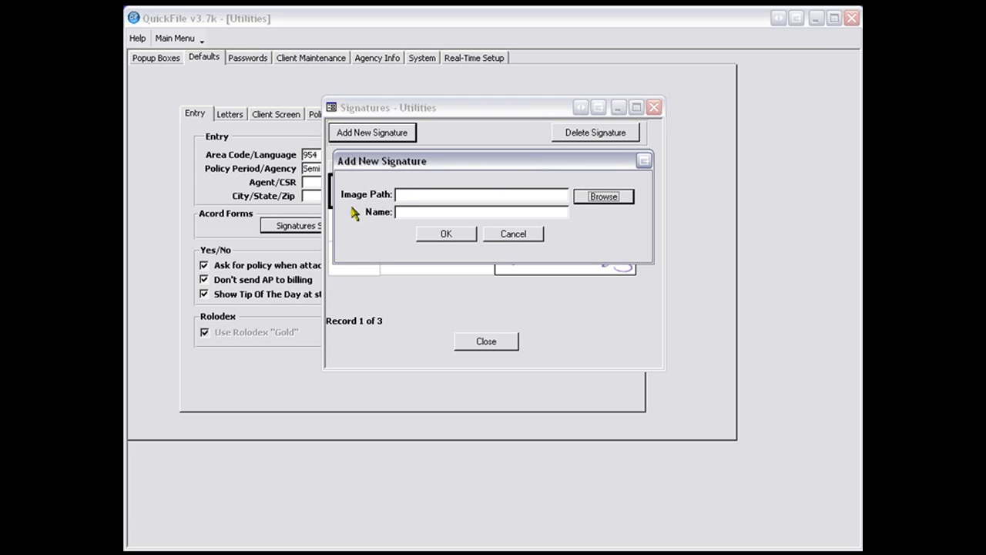
{"action": "left_click", "coordinate": [619, 198]}
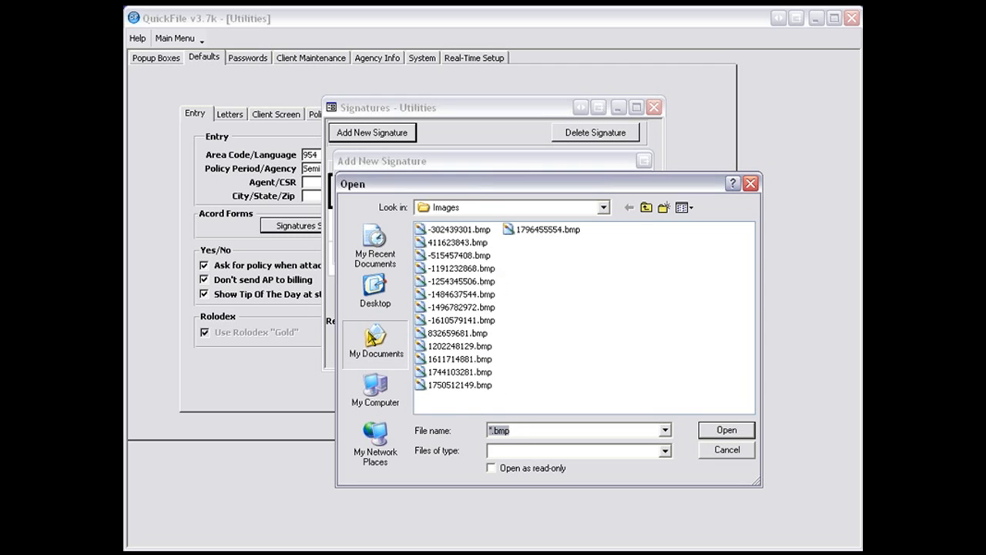
{"action": "left_click", "coordinate": [371, 337]}
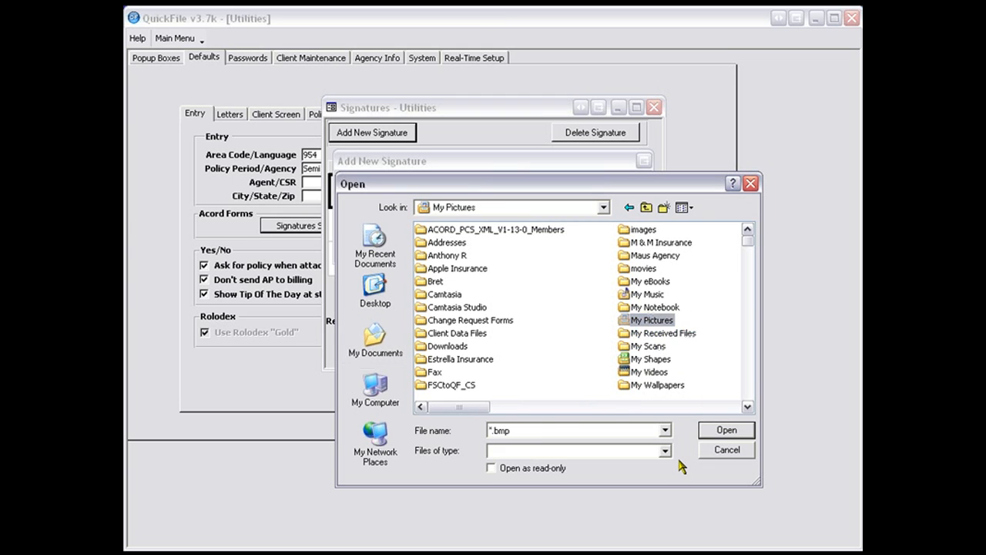
{"action": "scroll", "coordinate": [751, 412], "scroll_direction": "down", "scroll_amount": 10}
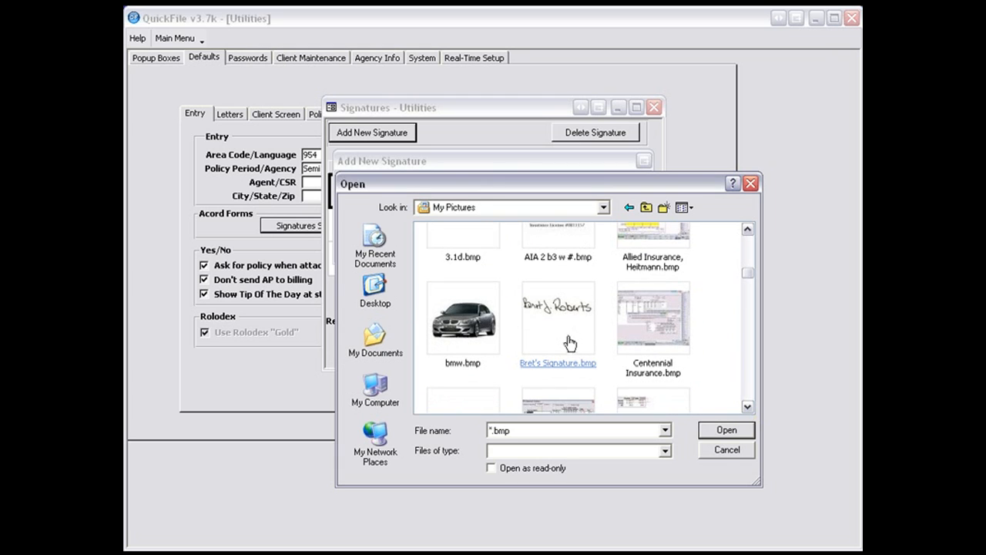
{"action": "left_click", "coordinate": [570, 342]}
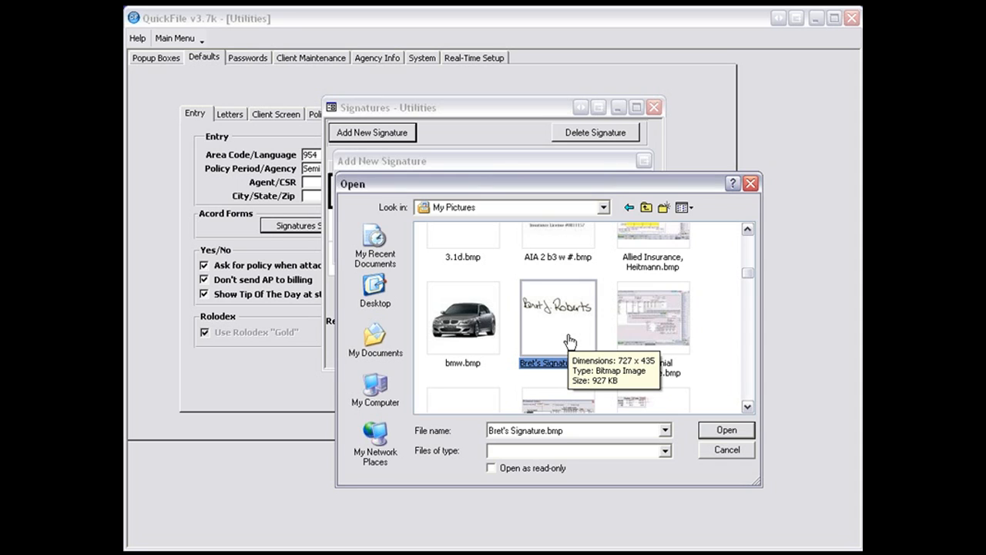
{"action": "double_click", "coordinate": [569, 341]}
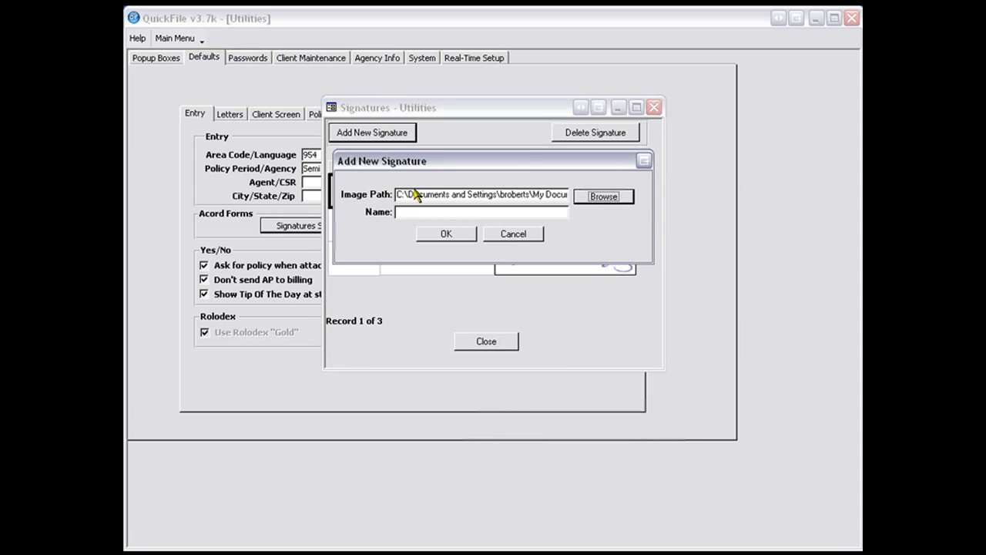
{"action": "left_click", "coordinate": [410, 215]}
{"action": "type", "text": "Bret"}
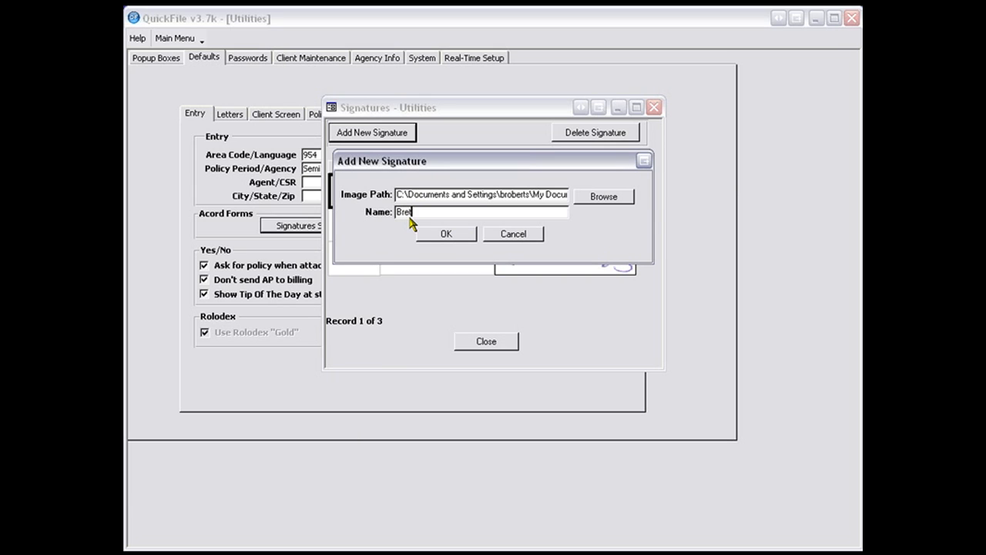
{"action": "left_click", "coordinate": [444, 238]}
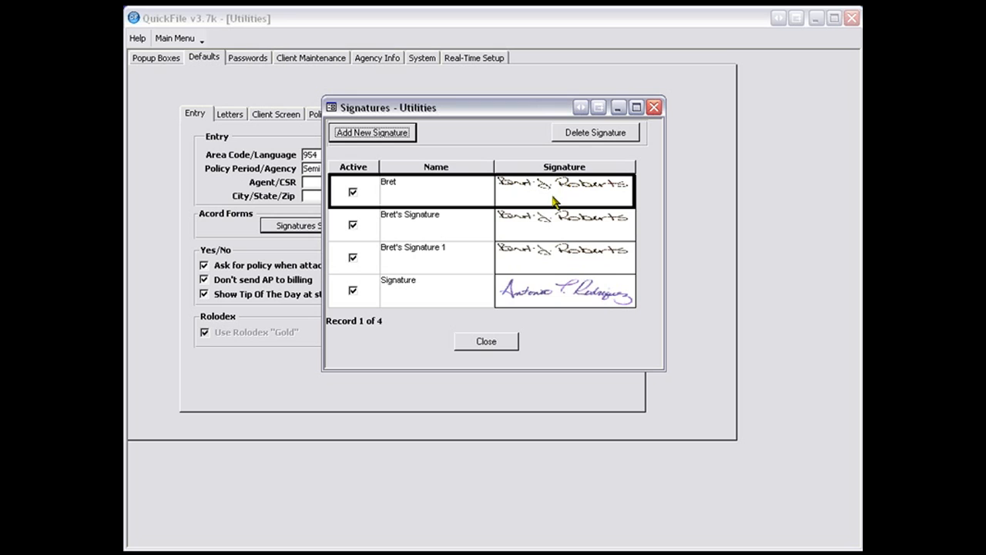
- Delete the second signature in the list and close the signatures setup
{"action": "left_click", "coordinate": [539, 227]}
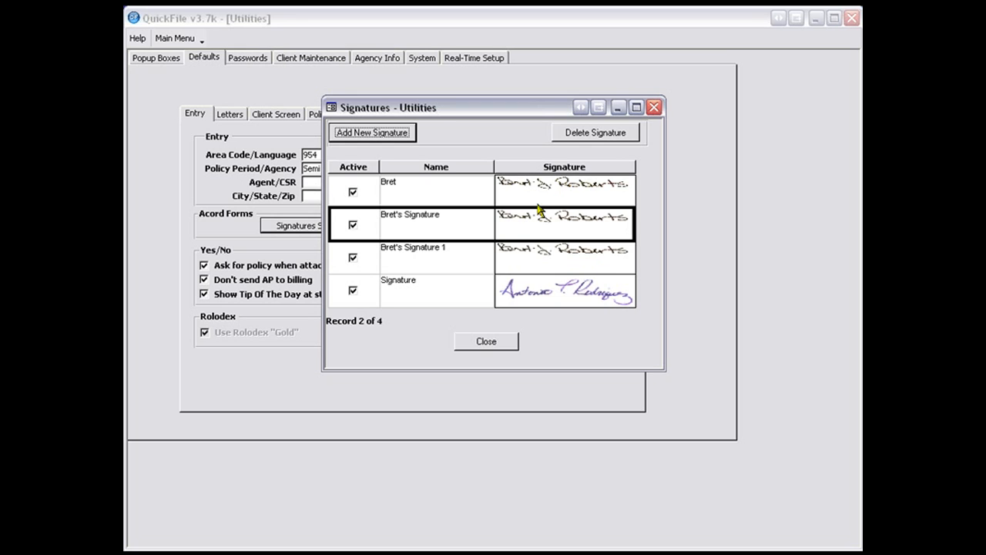
{"action": "left_click", "coordinate": [571, 138]}
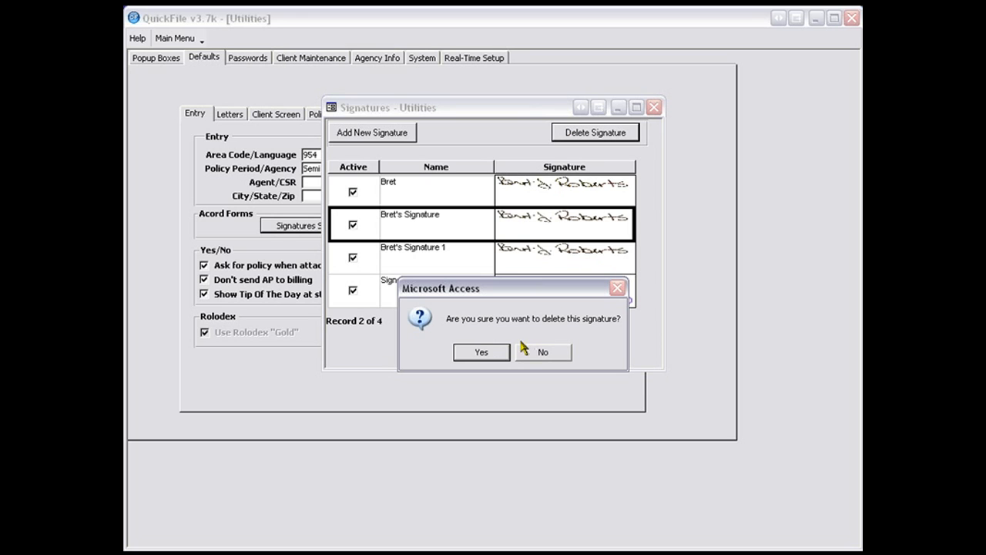
{"action": "left_click", "coordinate": [479, 352]}
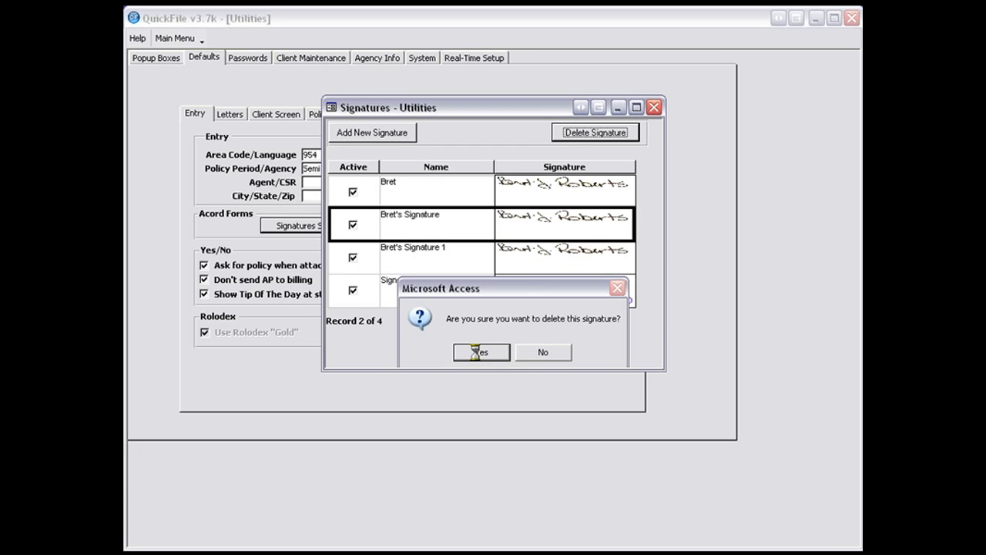
{"action": "left_click", "coordinate": [524, 354]}
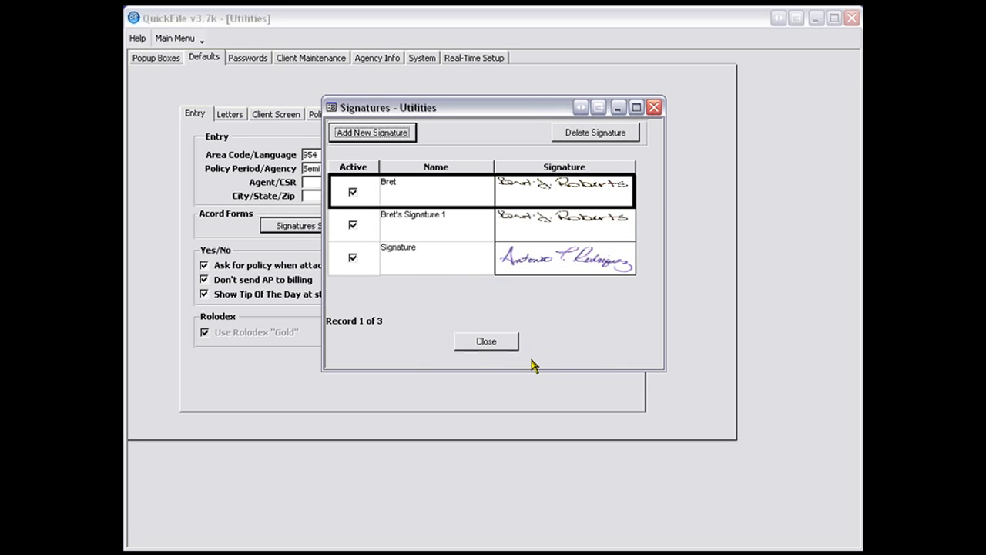
{"action": "left_click", "coordinate": [482, 345]}
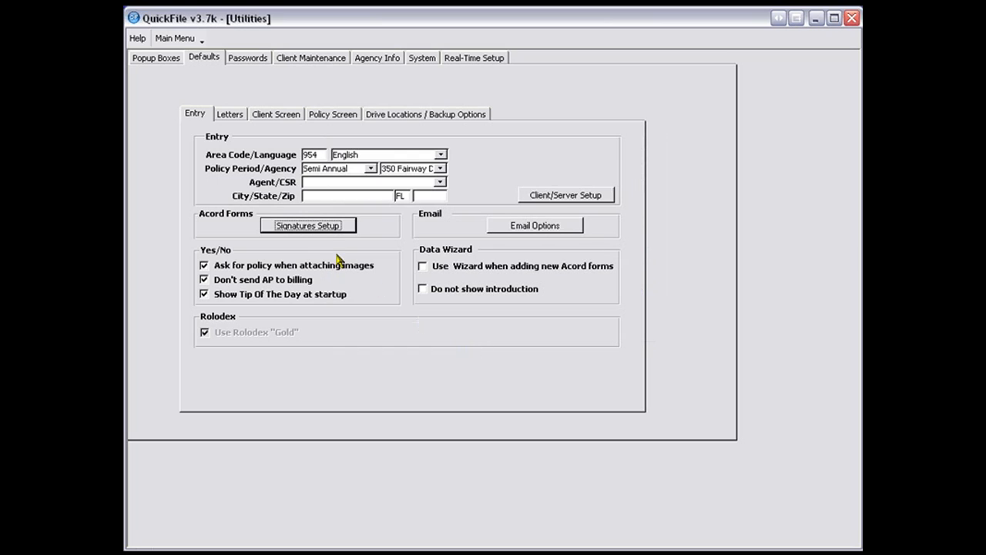
- Set the email options to use Print/Email/Fax, Microsoft Outlook for emailing and an email signature, and save them
{"action": "left_click", "coordinate": [519, 229]}
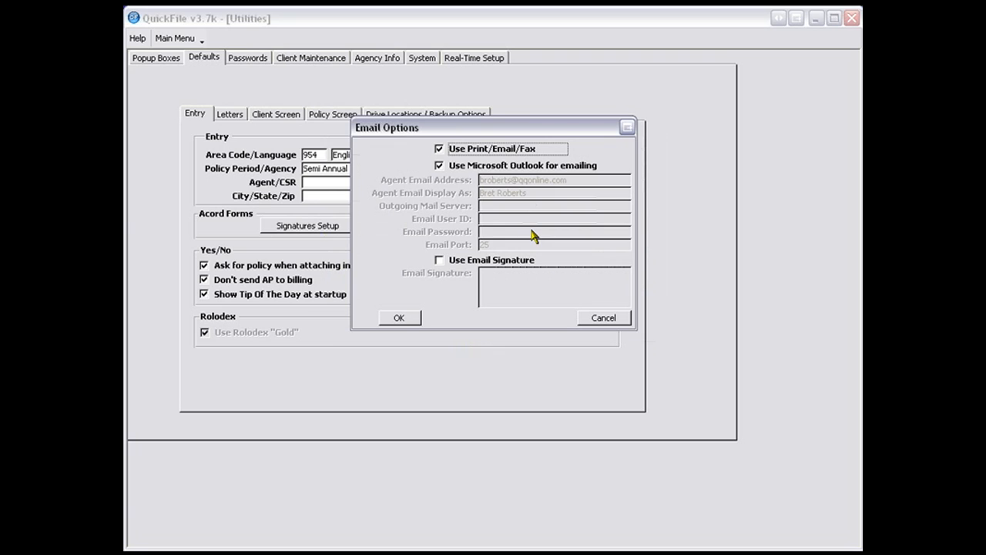
{"action": "left_click", "coordinate": [440, 149]}
{"action": "left_click", "coordinate": [440, 166]}
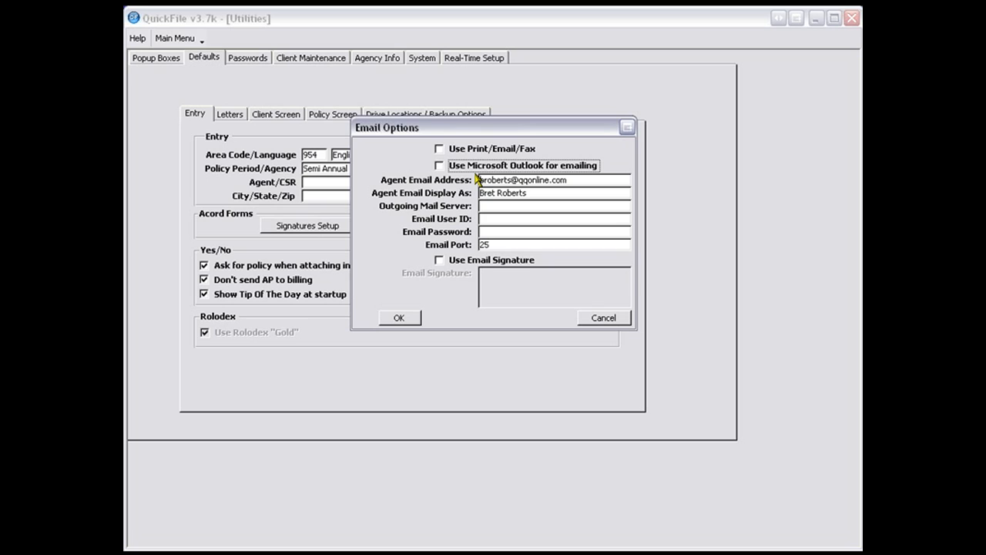
{"action": "left_click", "coordinate": [438, 149]}
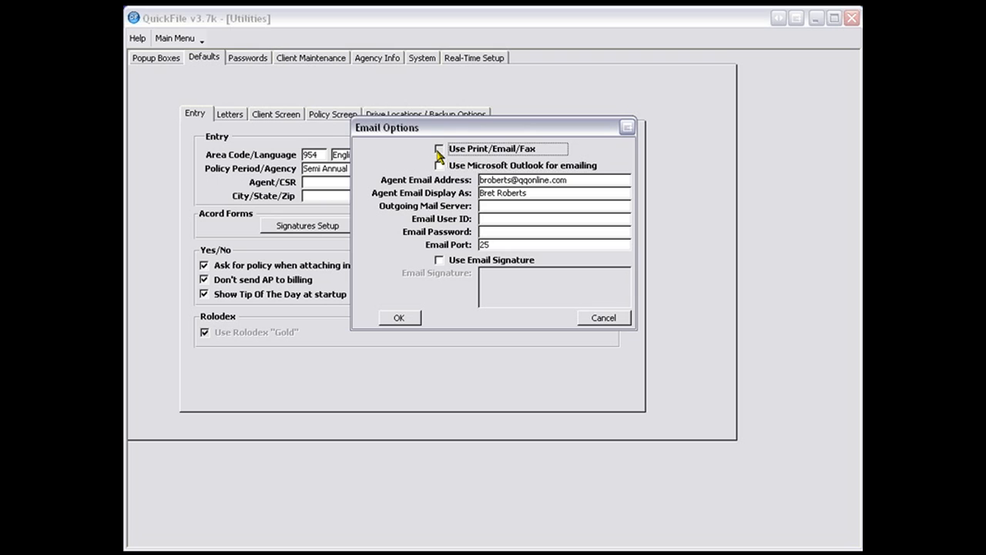
{"action": "left_click", "coordinate": [439, 165]}
{"action": "left_click", "coordinate": [439, 165]}
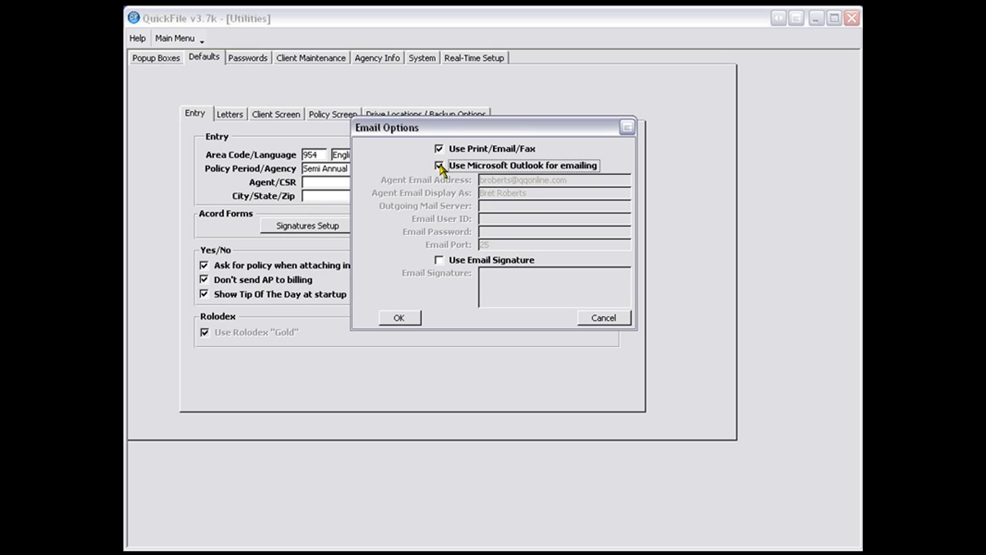
{"action": "left_click", "coordinate": [439, 166]}
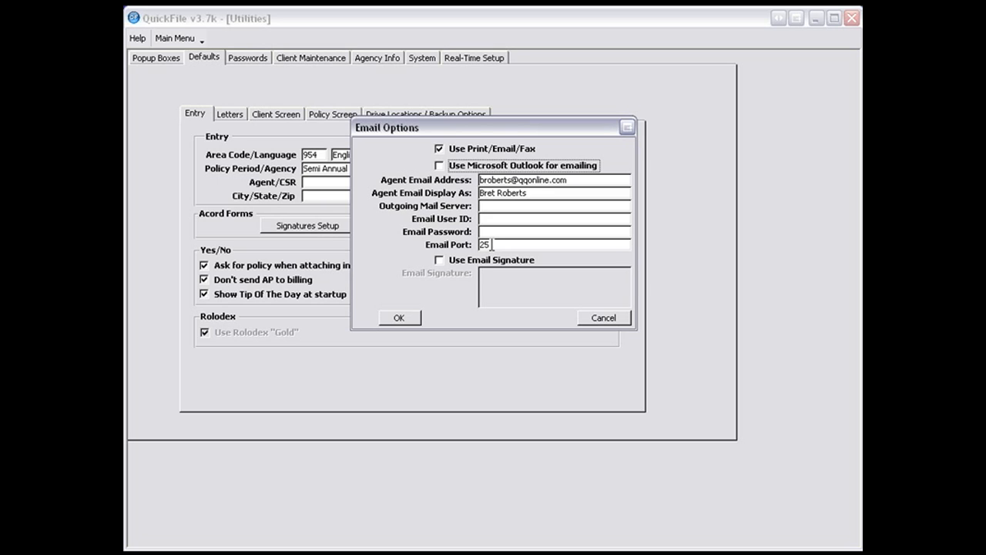
{"action": "left_click", "coordinate": [440, 260]}
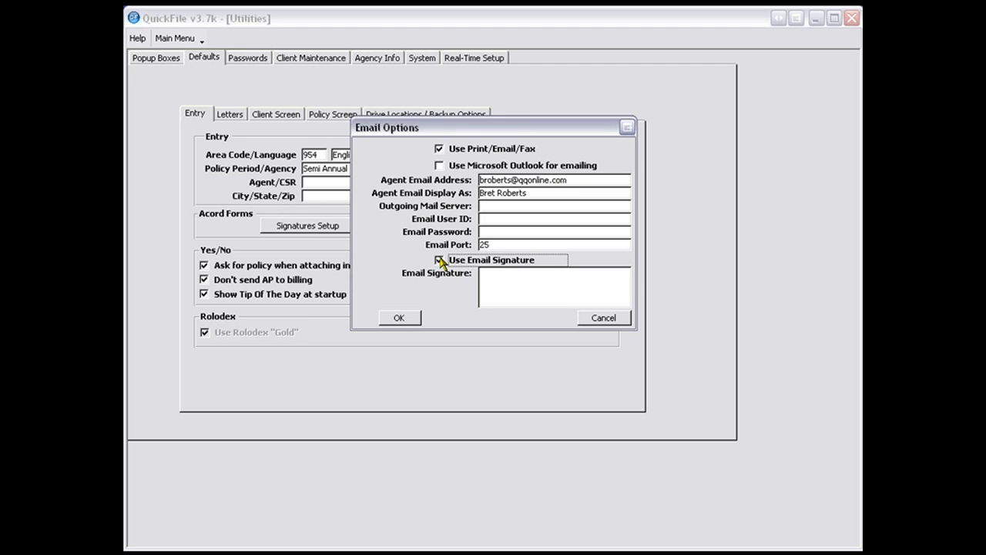
{"action": "left_click", "coordinate": [439, 167]}
{"action": "left_click", "coordinate": [399, 319]}
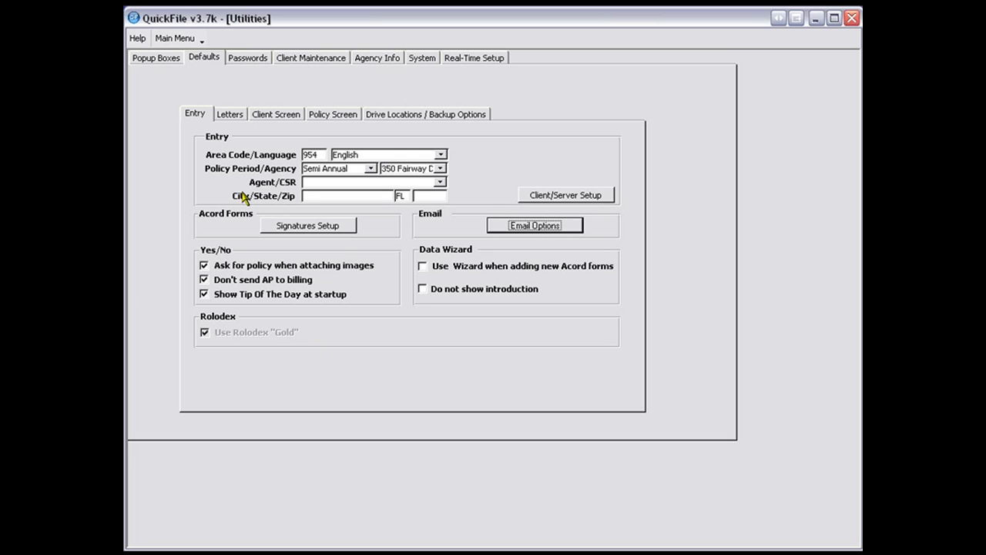
- In the letter defaults, review the receipt letters, the letterhead font size choices and the choices for today's date on letters
{"action": "left_click", "coordinate": [230, 116]}
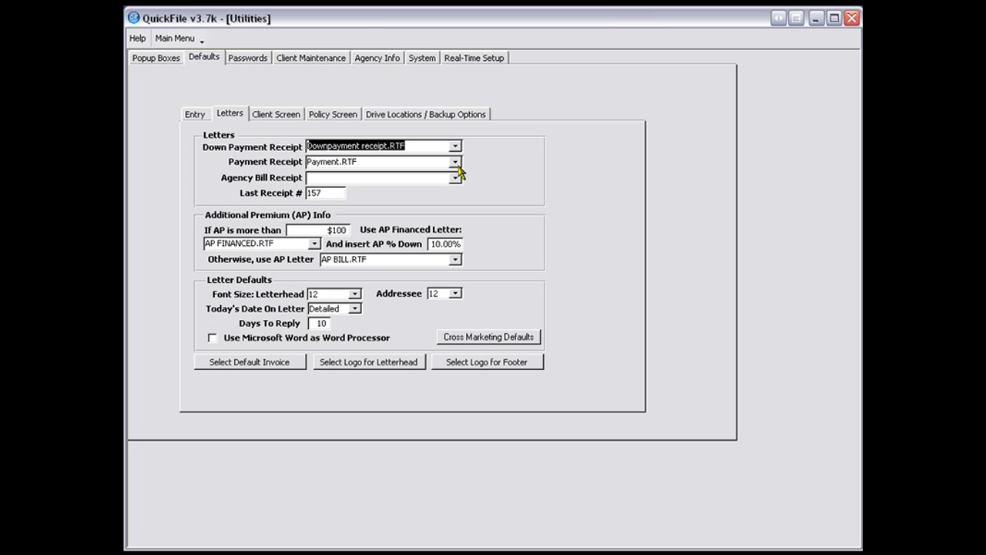
{"action": "left_click", "coordinate": [356, 177]}
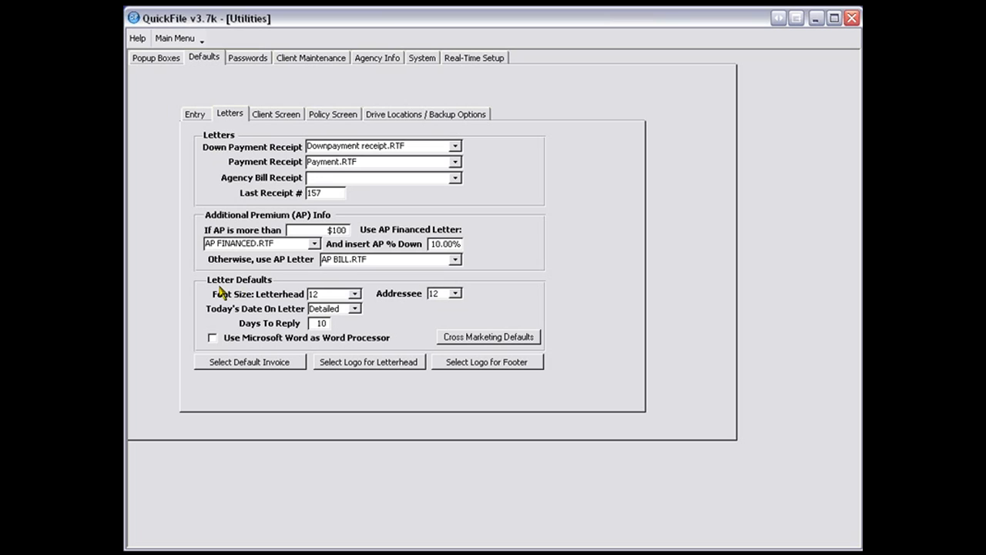
{"action": "left_click", "coordinate": [355, 294]}
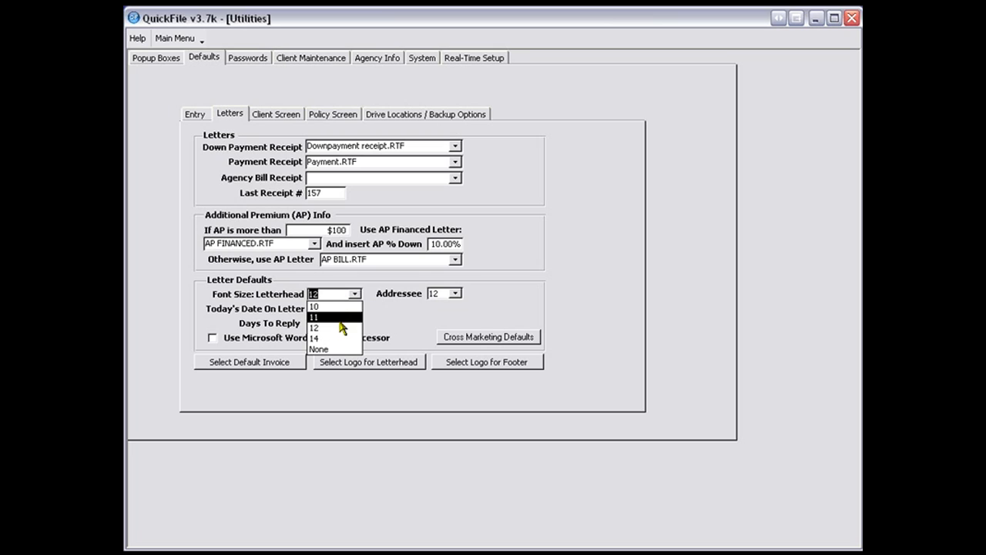
{"action": "left_click", "coordinate": [389, 328]}
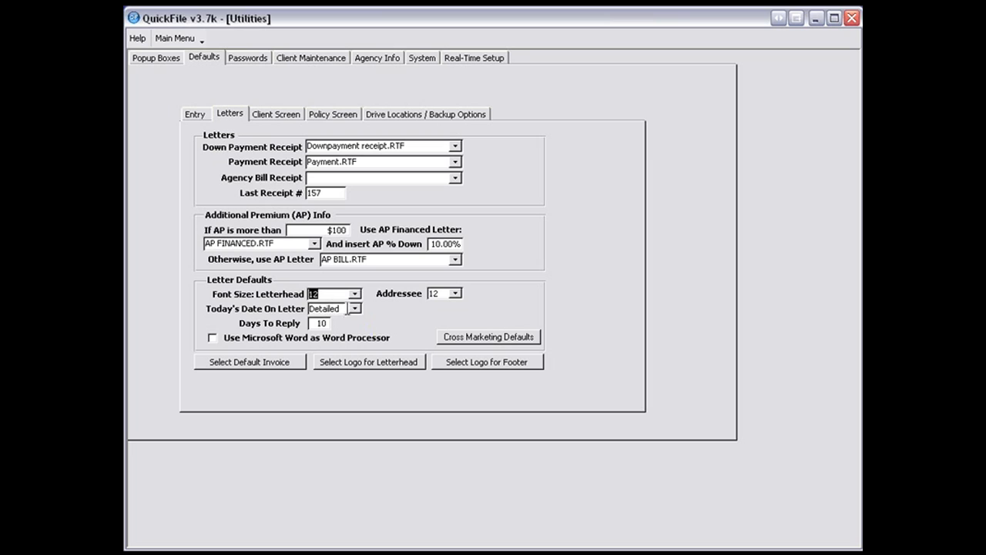
{"action": "left_click", "coordinate": [354, 308]}
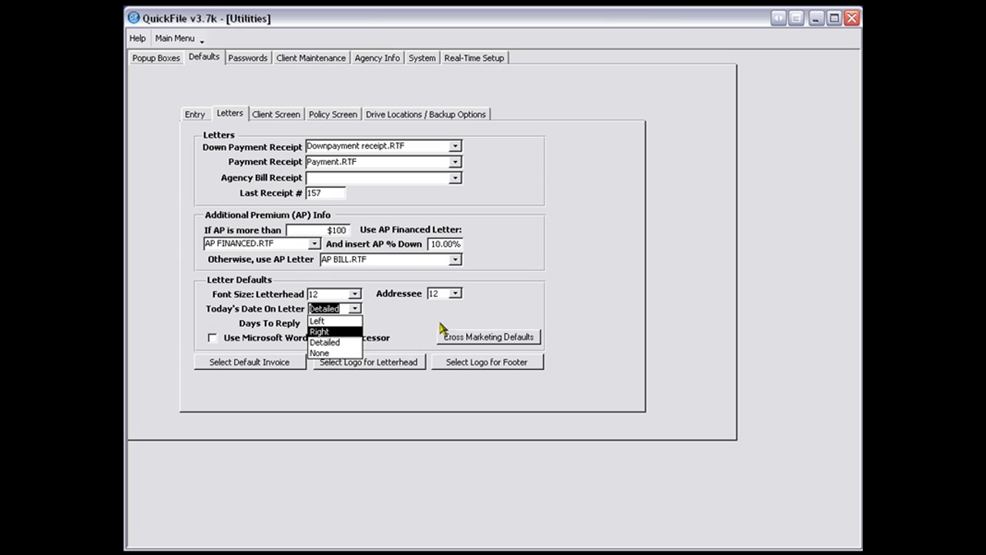
{"action": "left_click", "coordinate": [412, 318]}
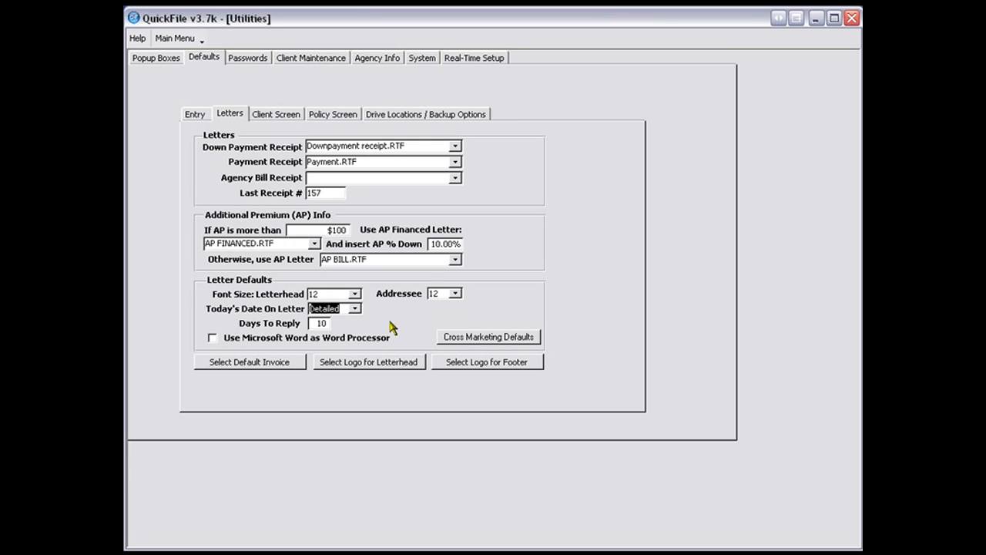
- Compare the available invoice layouts and save the fourth one as the default invoice
{"action": "left_click", "coordinate": [229, 363]}
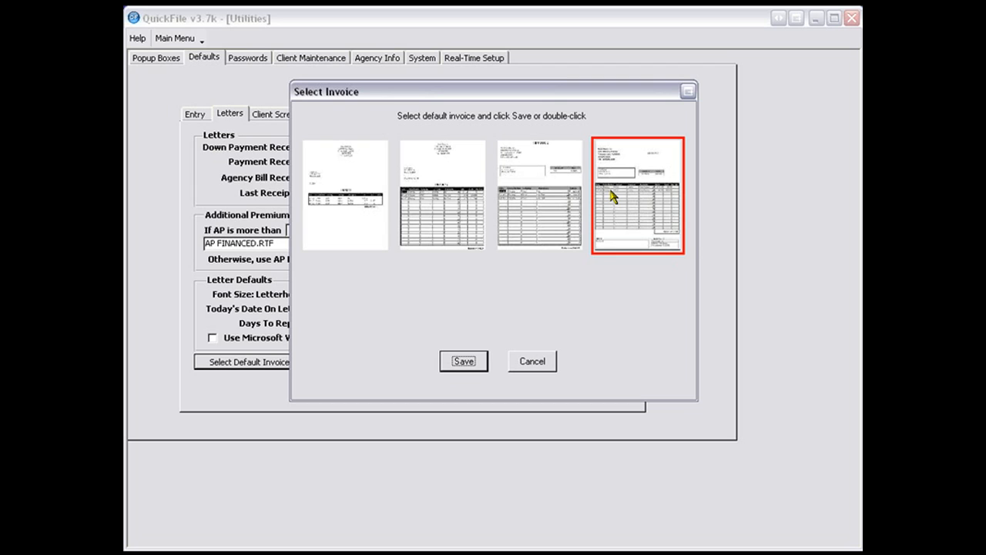
{"action": "left_click", "coordinate": [519, 204]}
{"action": "left_click", "coordinate": [451, 216]}
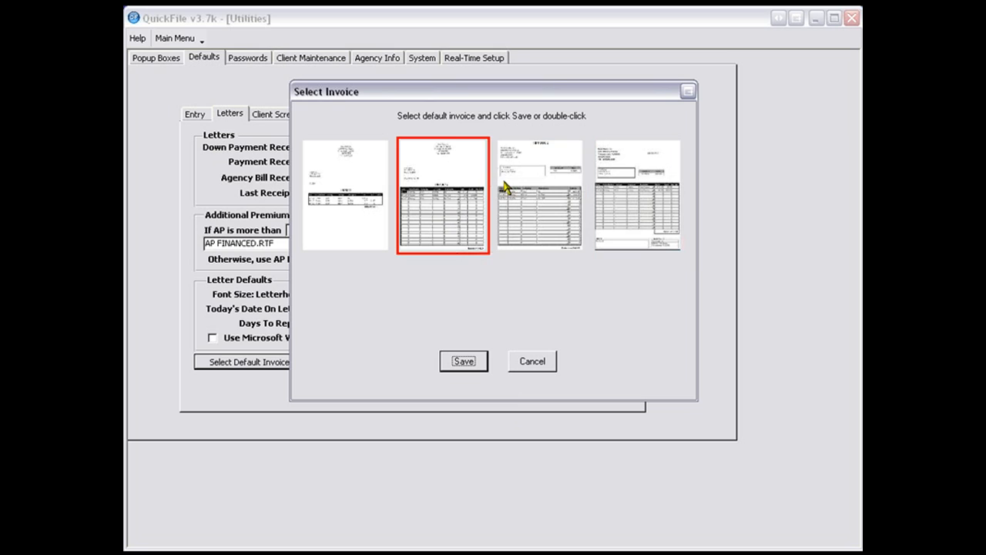
{"action": "left_click", "coordinate": [516, 188]}
{"action": "left_click", "coordinate": [449, 191]}
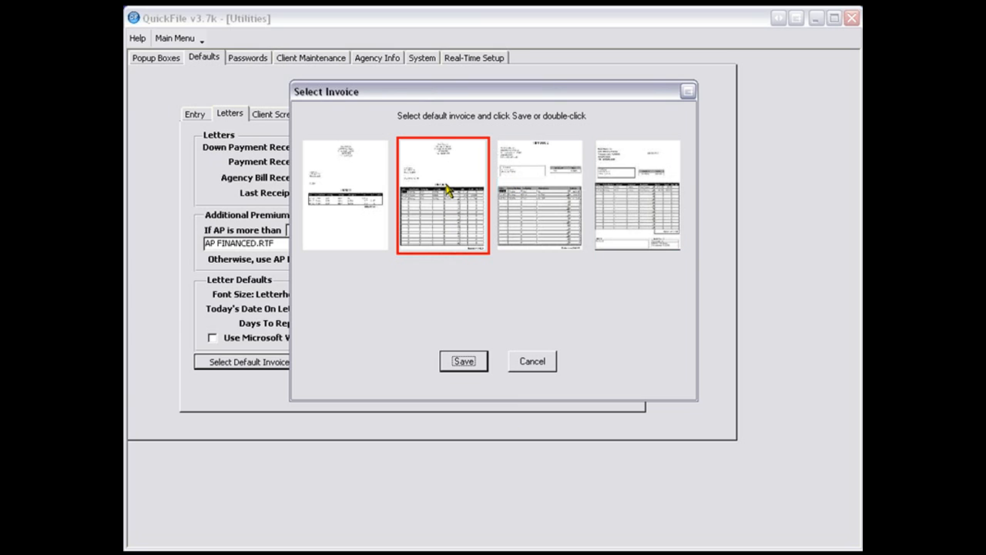
{"action": "left_click", "coordinate": [605, 207]}
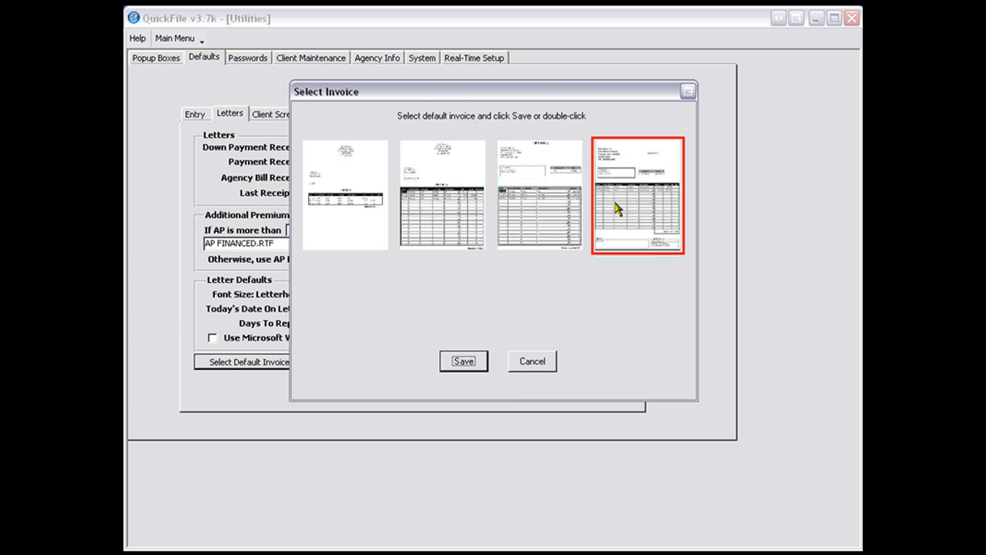
{"action": "left_click", "coordinate": [378, 185]}
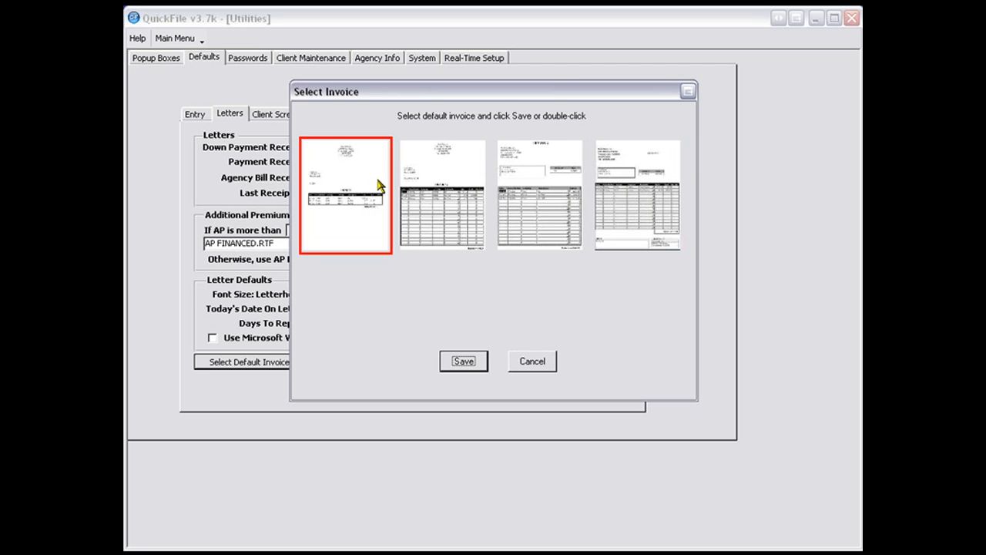
{"action": "left_click", "coordinate": [626, 229]}
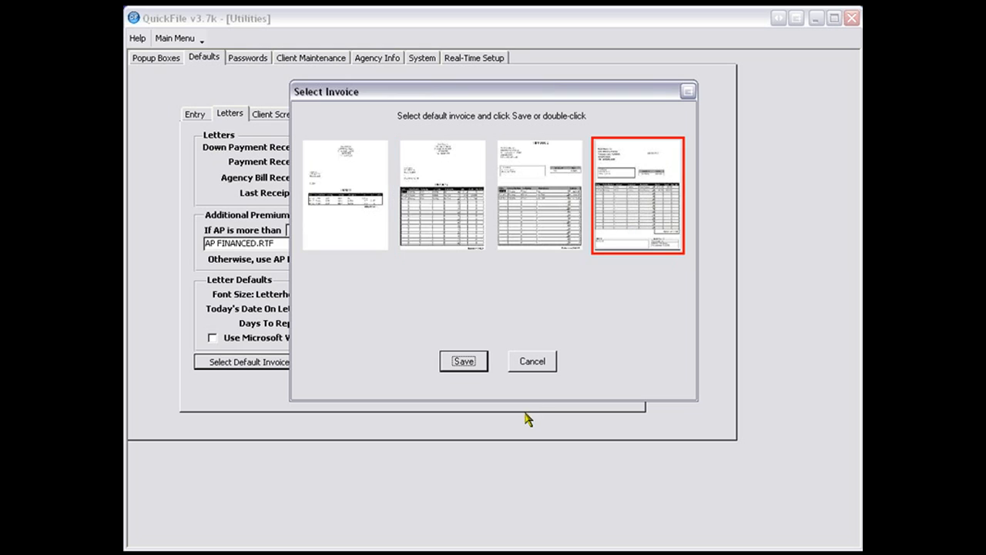
{"action": "left_click", "coordinate": [462, 362]}
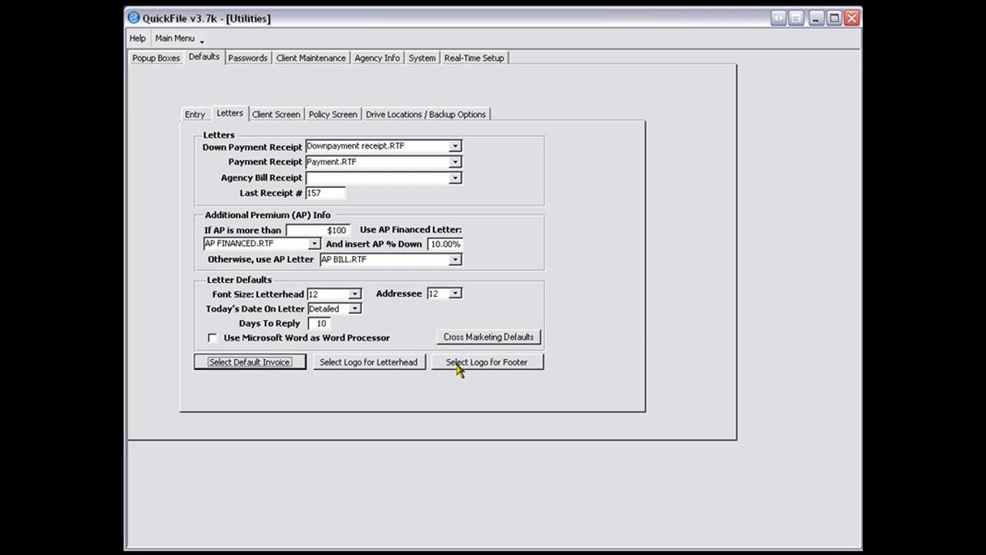
- View the instructions for adding a logo to the letterhead and to the footer
{"action": "left_click", "coordinate": [359, 360]}
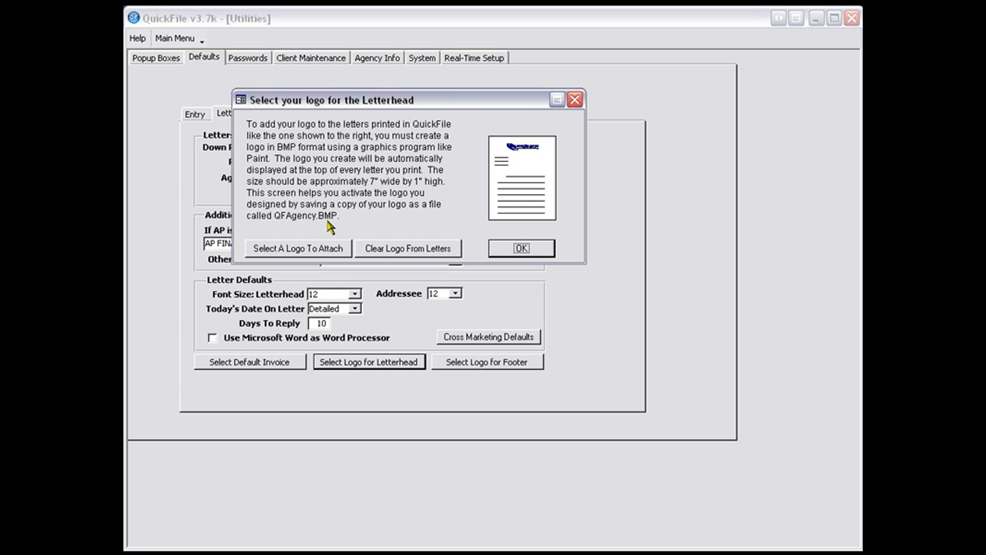
{"action": "left_click", "coordinate": [504, 246]}
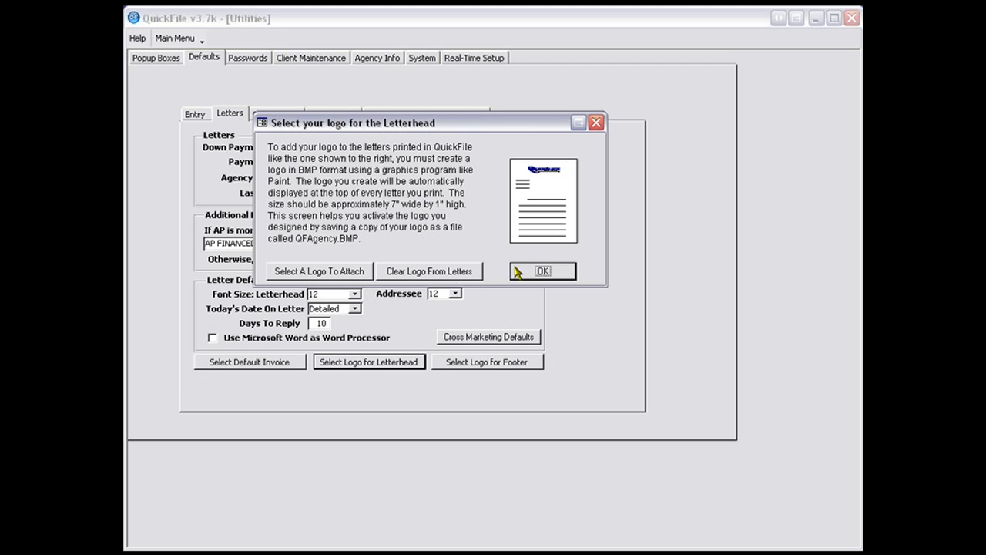
{"action": "left_click", "coordinate": [536, 274]}
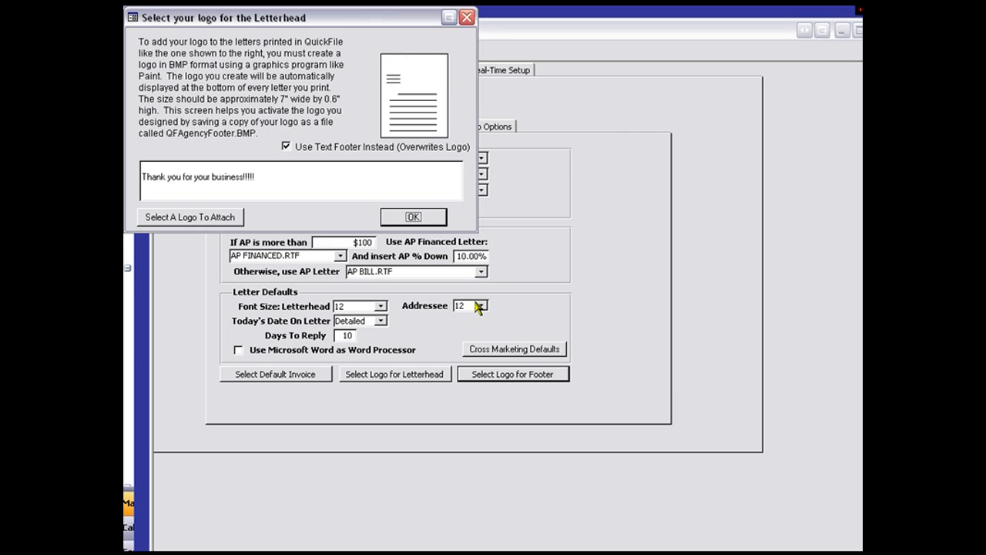
- In the footer logo settings, enable the option to use a text footer instead of the logo, go to its text field and accept
{"action": "left_click", "coordinate": [288, 148]}
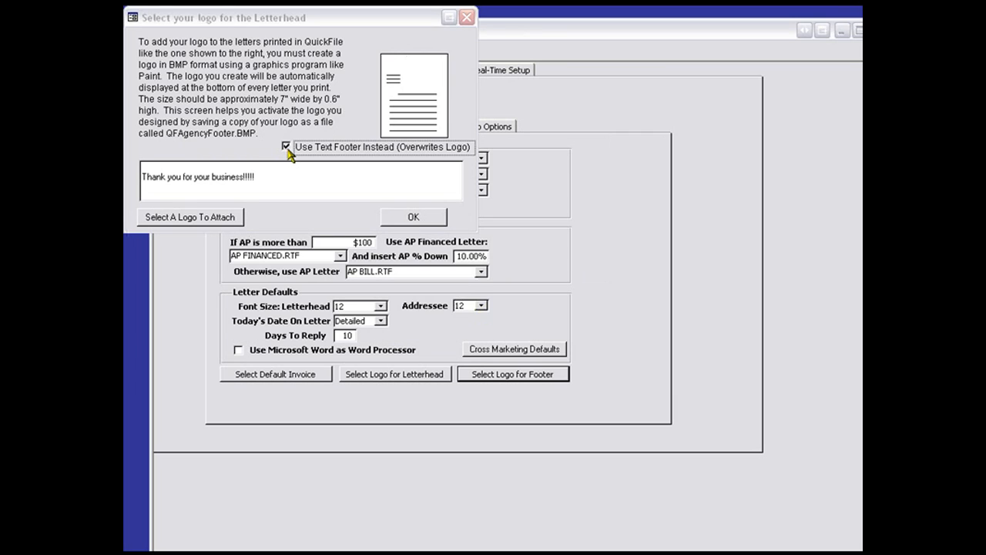
{"action": "left_click", "coordinate": [527, 360]}
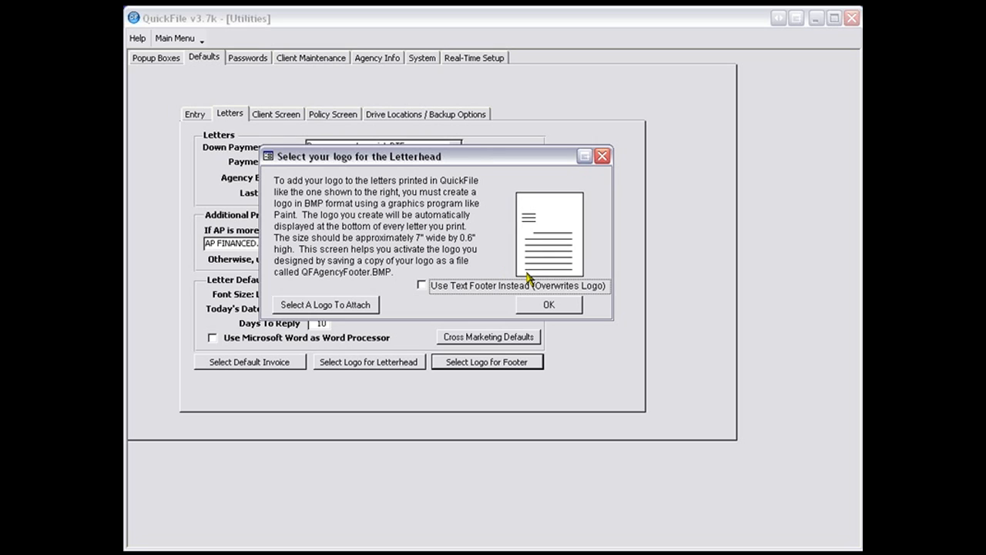
{"action": "left_click", "coordinate": [421, 286]}
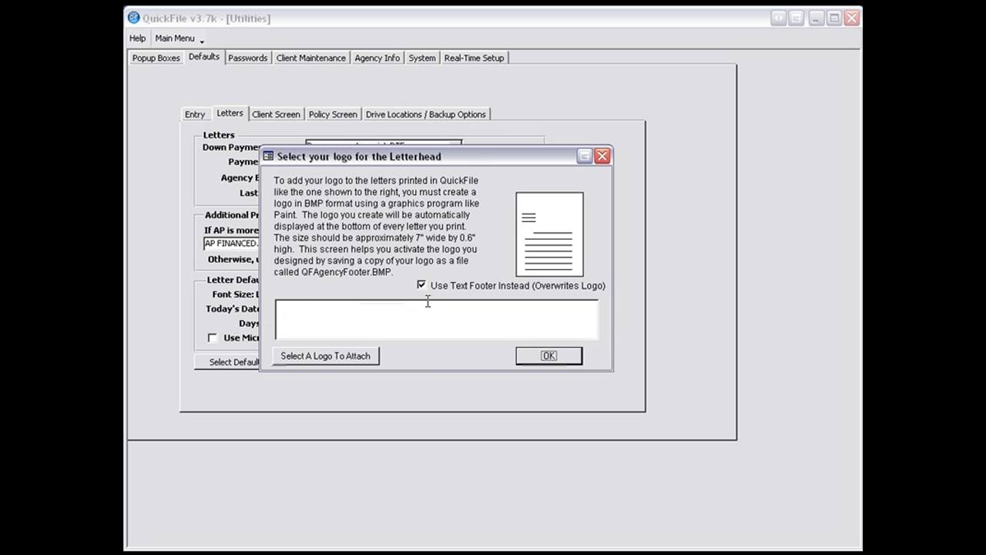
{"action": "left_click", "coordinate": [316, 307]}
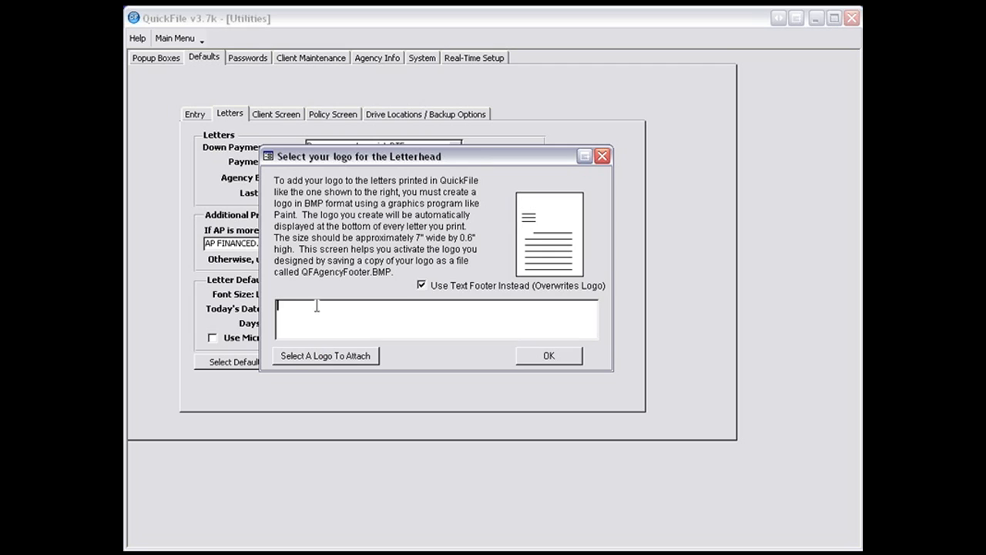
{"action": "left_click", "coordinate": [552, 356]}
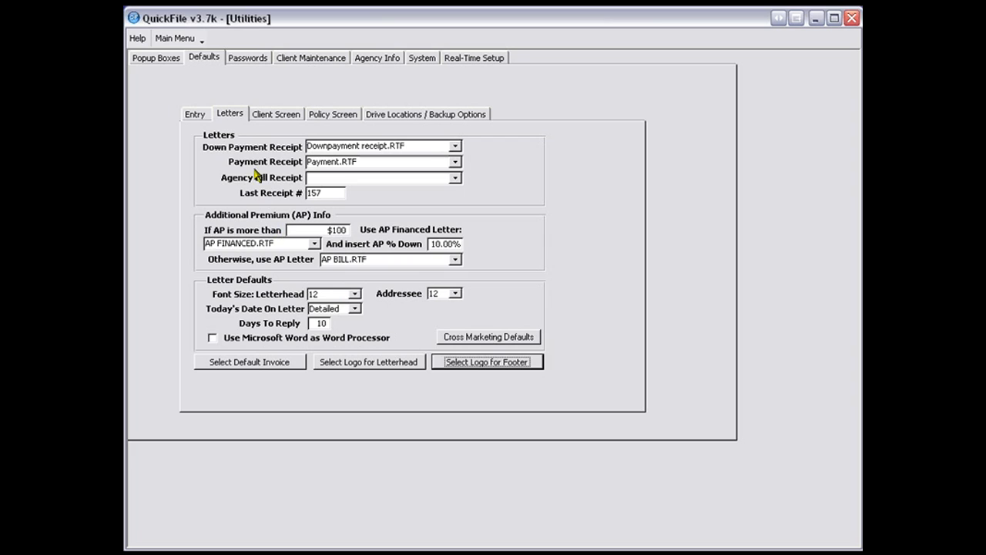
- Review the client screen defaults, including the prefix, next number and suffix used for new client numbers
{"action": "left_click", "coordinate": [286, 115]}
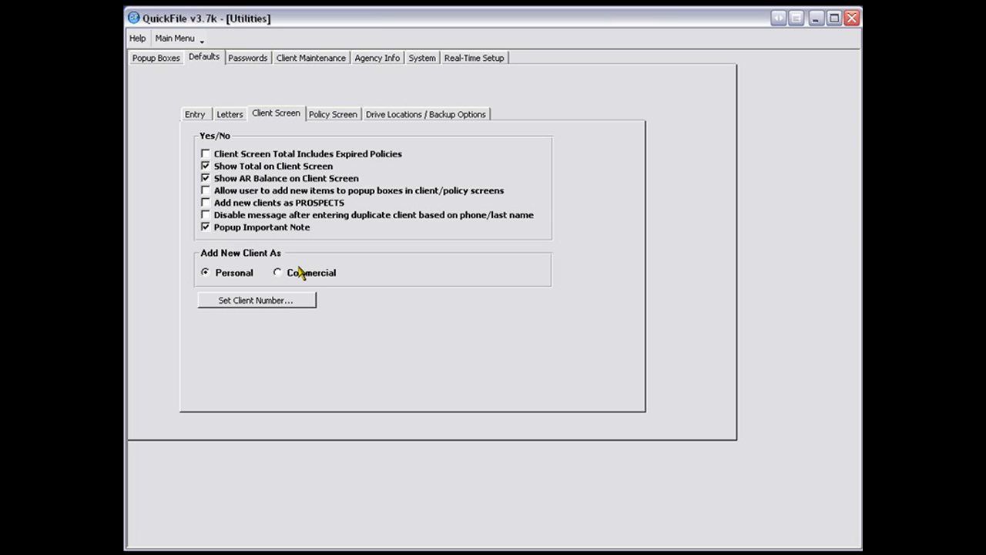
{"action": "left_click", "coordinate": [280, 302]}
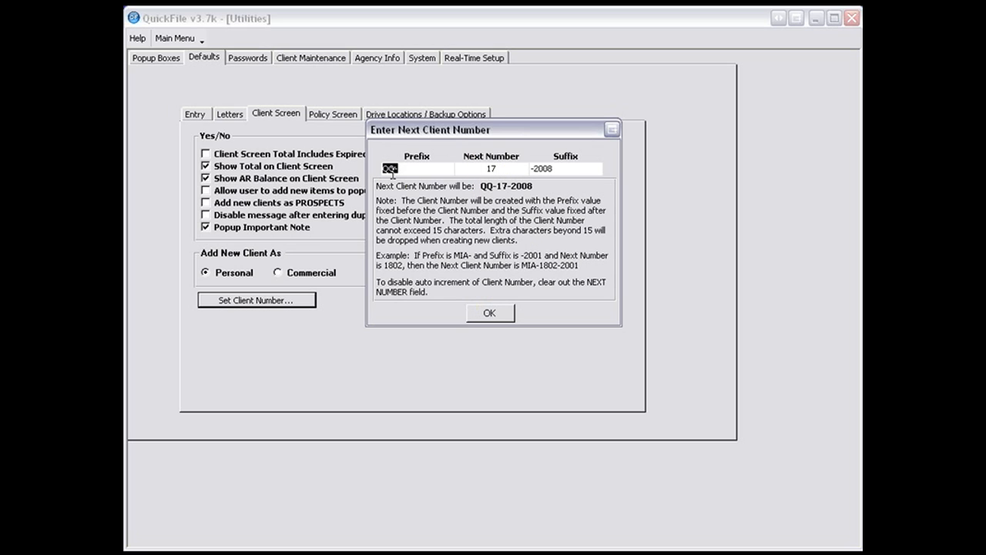
{"action": "left_click", "coordinate": [497, 314]}
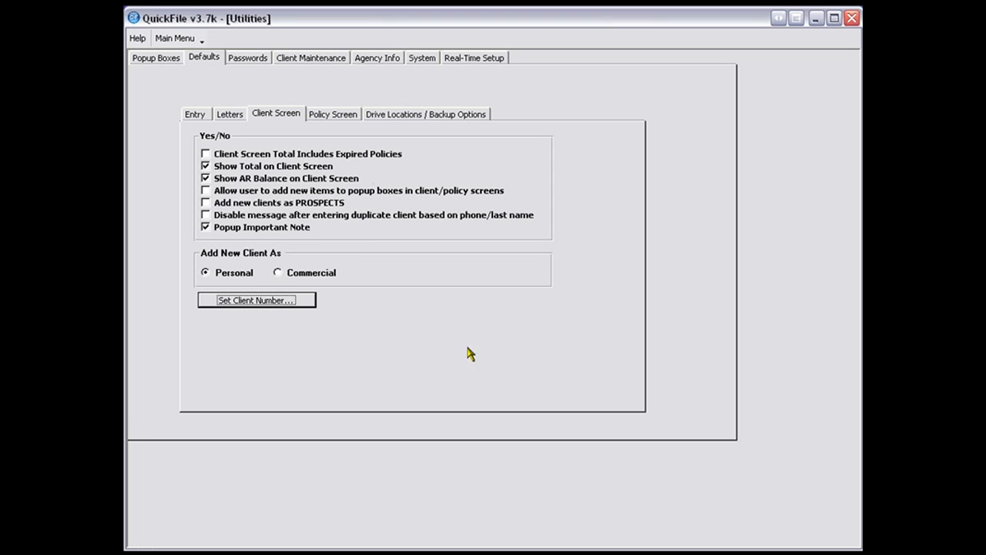
{"action": "left_click", "coordinate": [252, 302]}
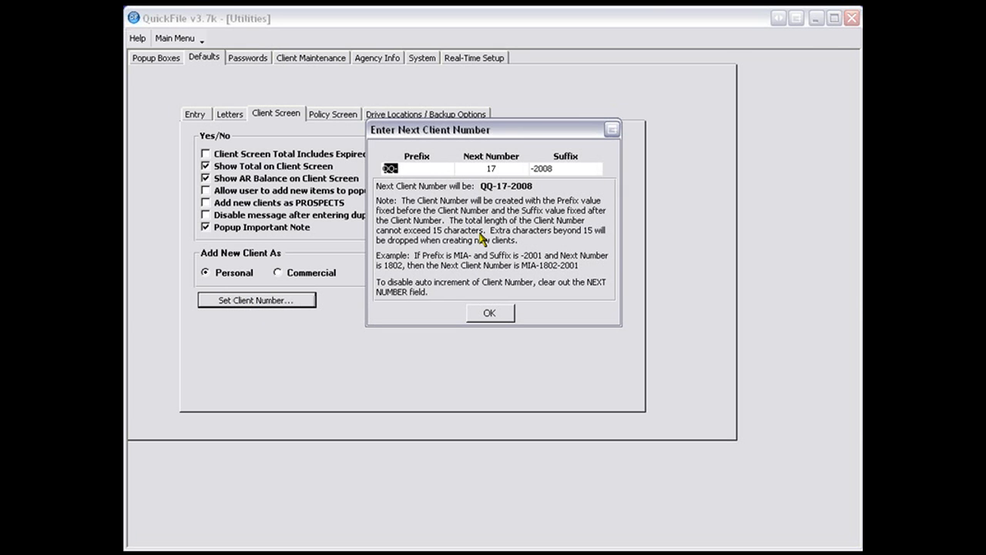
{"action": "left_click", "coordinate": [489, 311]}
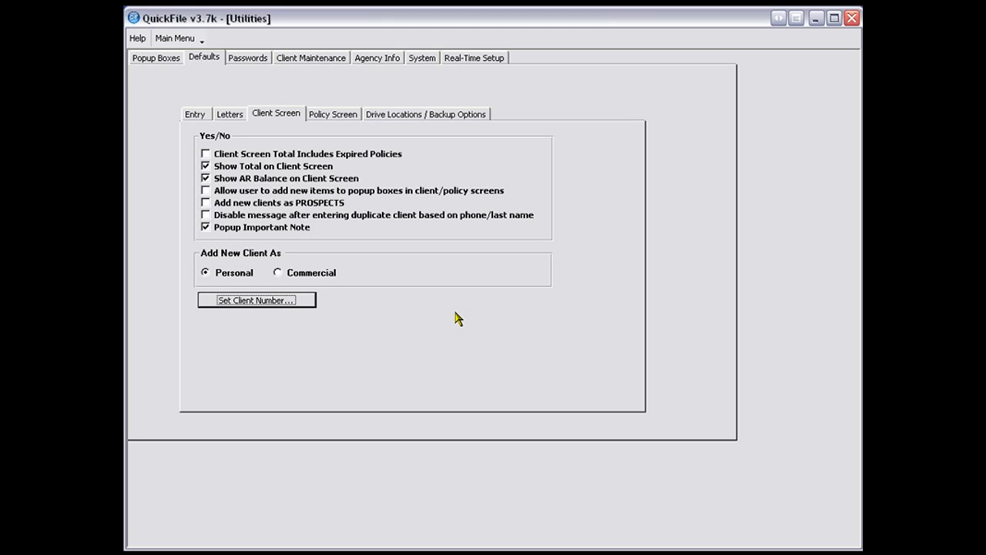
- Review the policy screen defaults, including the MVR cost and the prefix, number and suffix for the next binder
{"action": "left_click", "coordinate": [332, 118]}
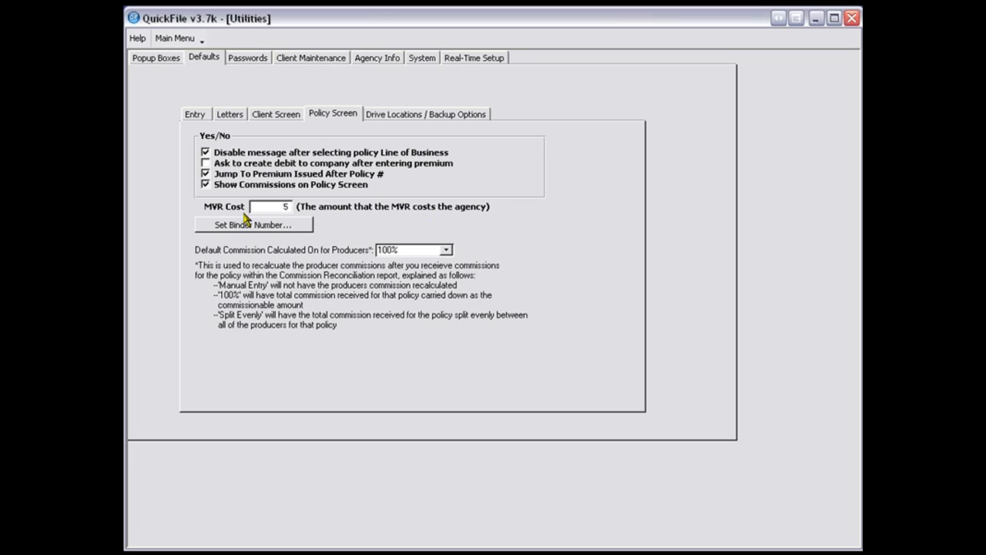
{"action": "left_click", "coordinate": [282, 207]}
{"action": "left_click_drag", "start_coordinate": [282, 207], "coordinate": [299, 211]}
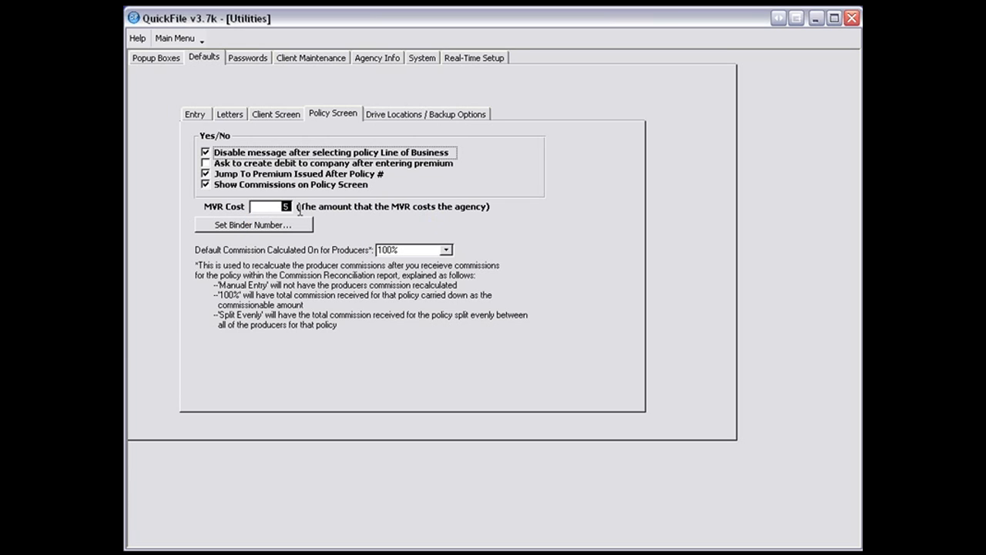
{"action": "left_click", "coordinate": [238, 225]}
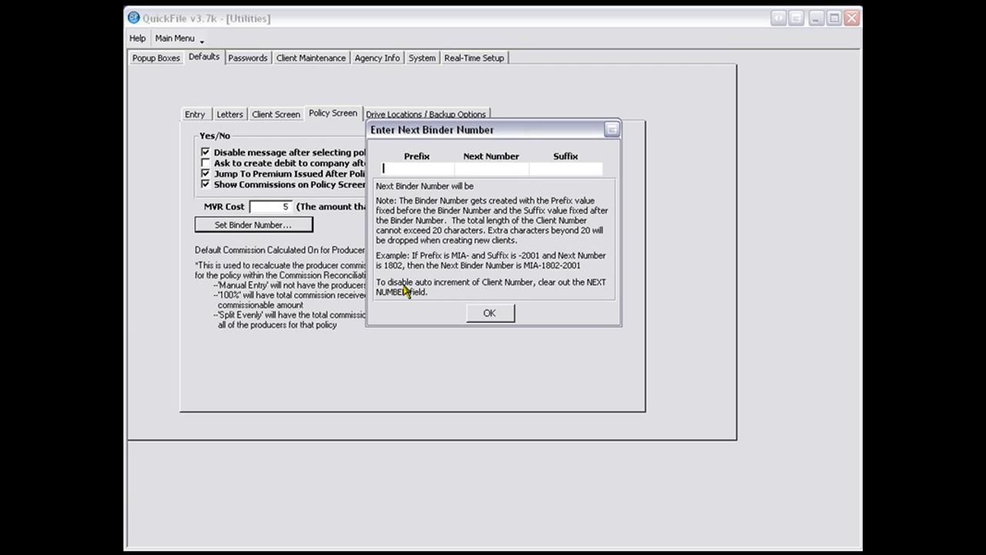
{"action": "left_click", "coordinate": [490, 312]}
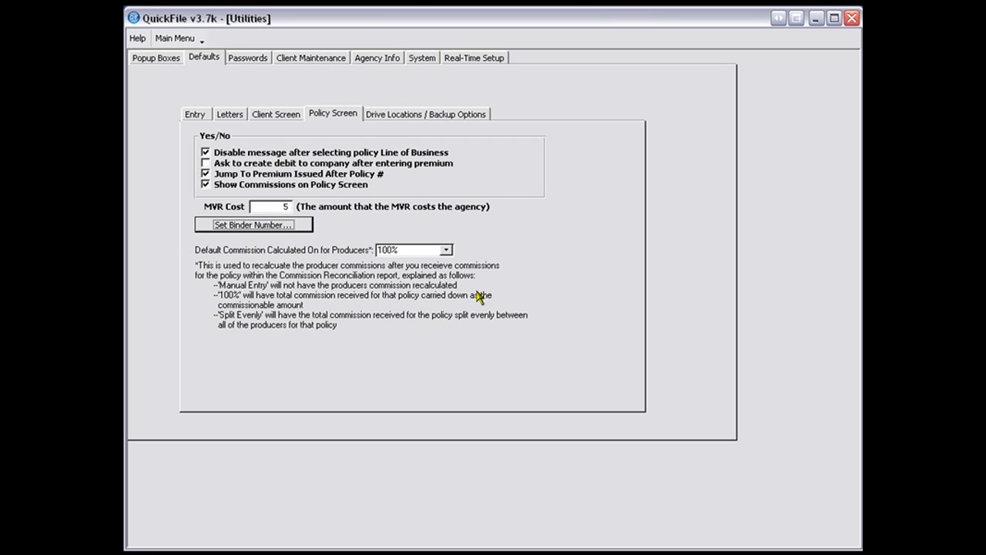
- Review the choices for the default commission calculated on for producers: Manual Entry, 100% and Split Evenly
{"action": "left_click", "coordinate": [446, 251]}
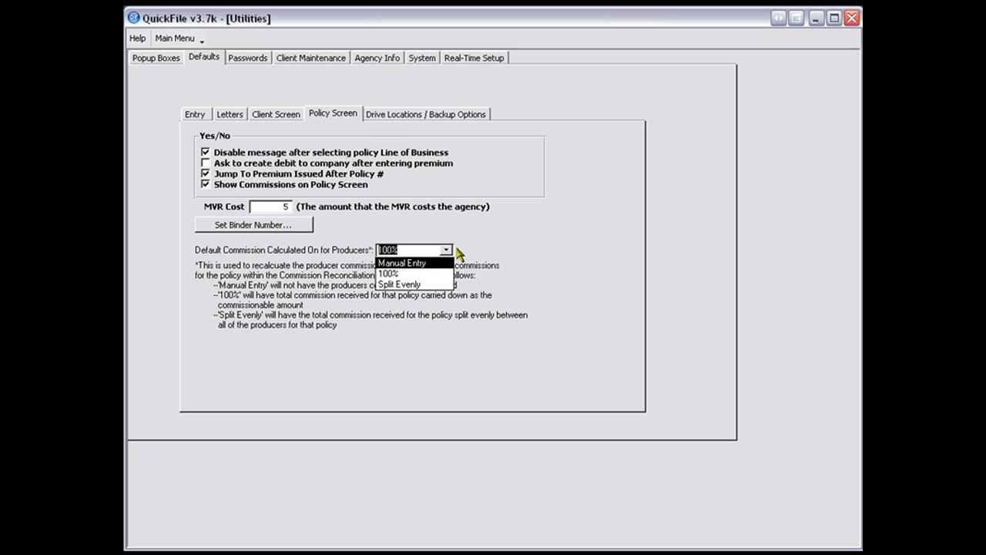
{"action": "left_click", "coordinate": [460, 254]}
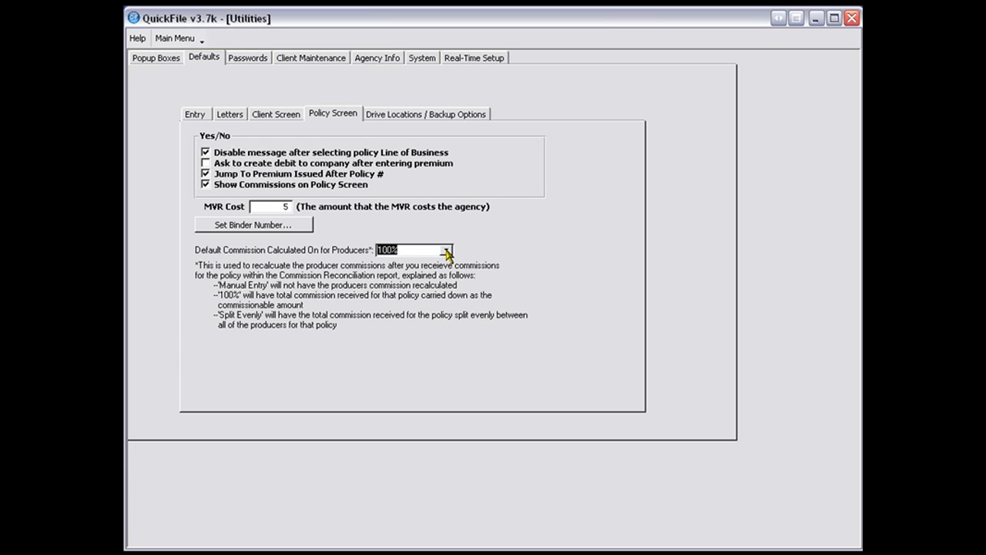
{"action": "left_click", "coordinate": [446, 251]}
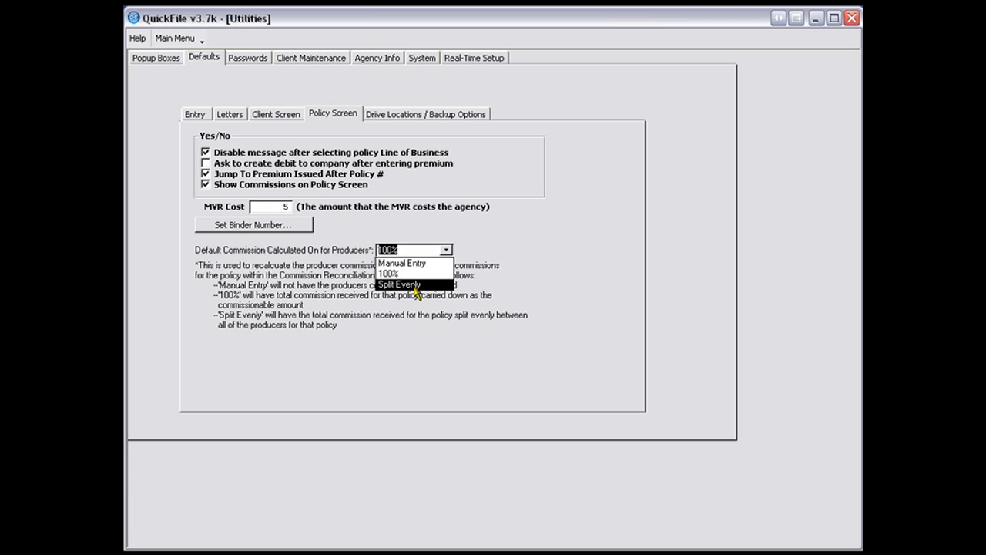
{"action": "left_click", "coordinate": [492, 287]}
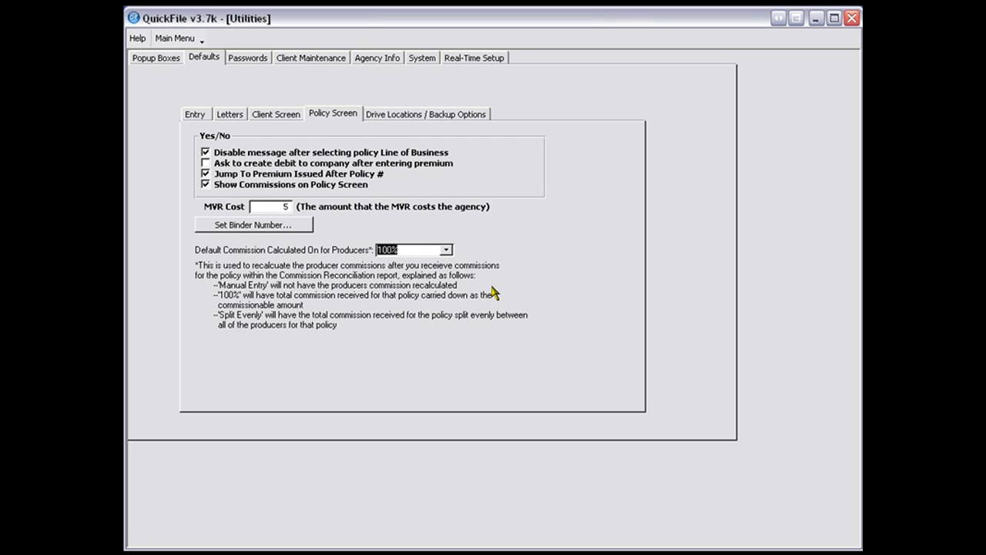
- Review the drive location settings with the available backup drive letters, and view the list of password-protected areas
{"action": "left_click", "coordinate": [392, 121]}
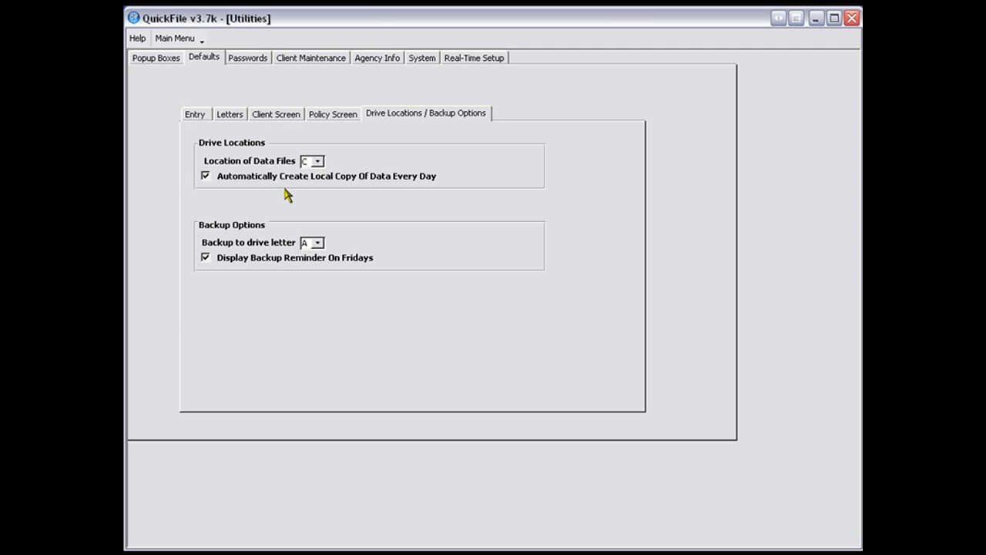
{"action": "left_click", "coordinate": [317, 244]}
{"action": "left_click", "coordinate": [235, 271]}
{"action": "left_click", "coordinate": [249, 63]}
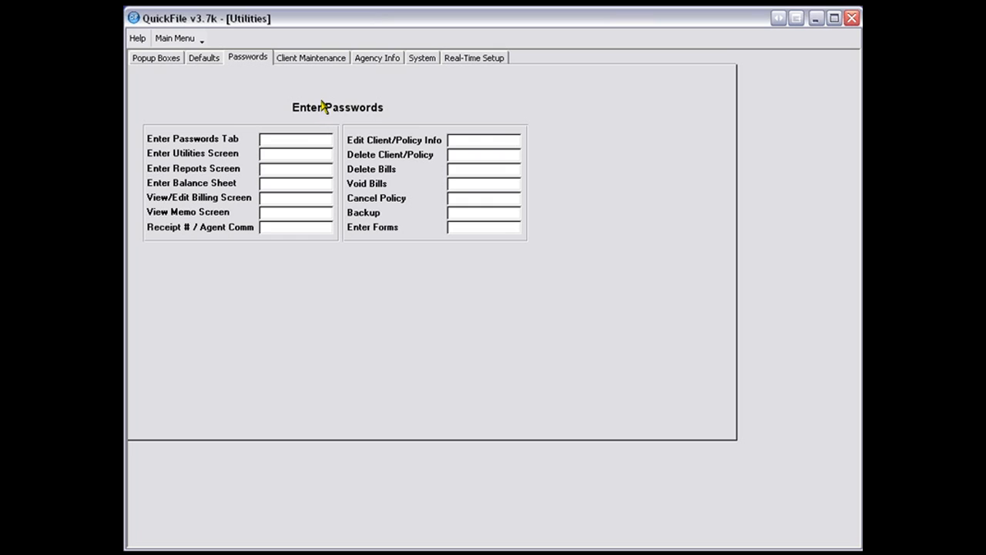
- In client maintenance, list the expired clients for transfer with expiration dates from 01/01/08 to 12/31/08, and close the report
{"action": "left_click", "coordinate": [309, 62]}
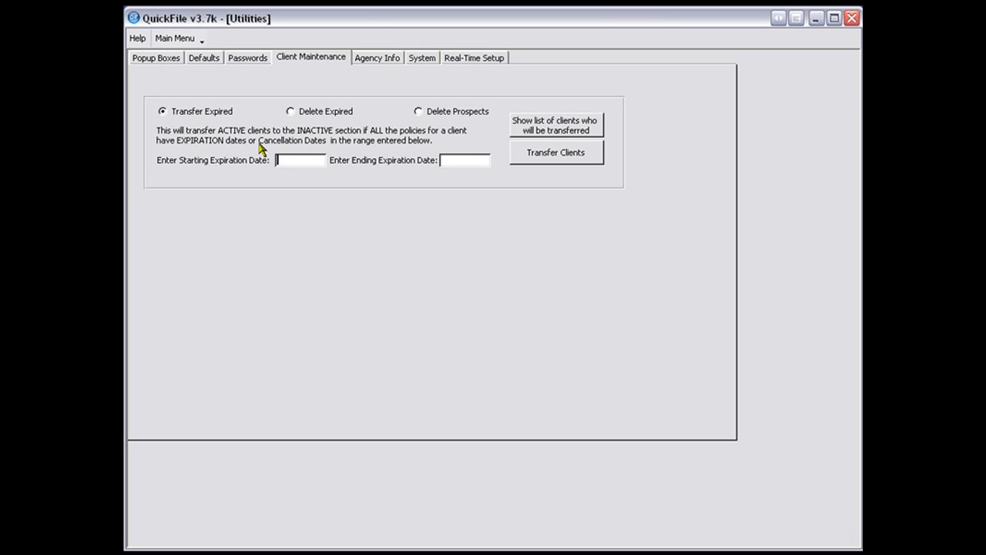
{"action": "type", "text": "010108123"}
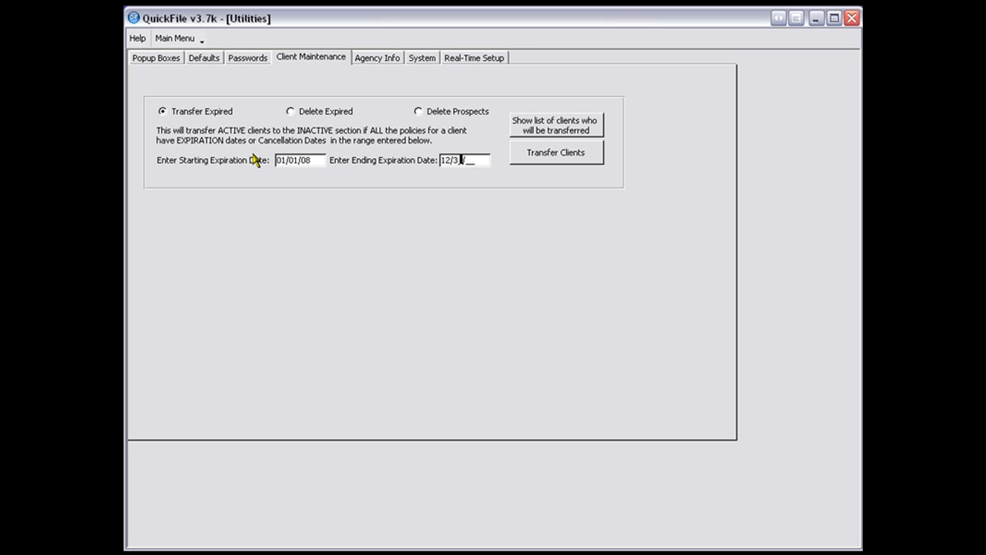
{"action": "type", "text": "108"}
{"action": "left_click", "coordinate": [530, 126]}
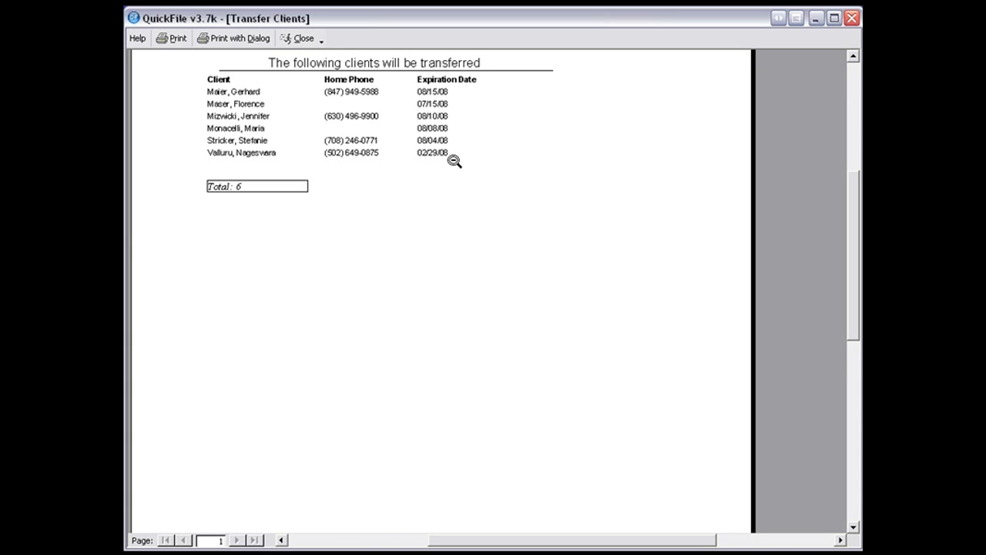
{"action": "left_click", "coordinate": [303, 38]}
- Review the client maintenance options for deleting expired clients and for deleting prospects
{"action": "left_click", "coordinate": [315, 114]}
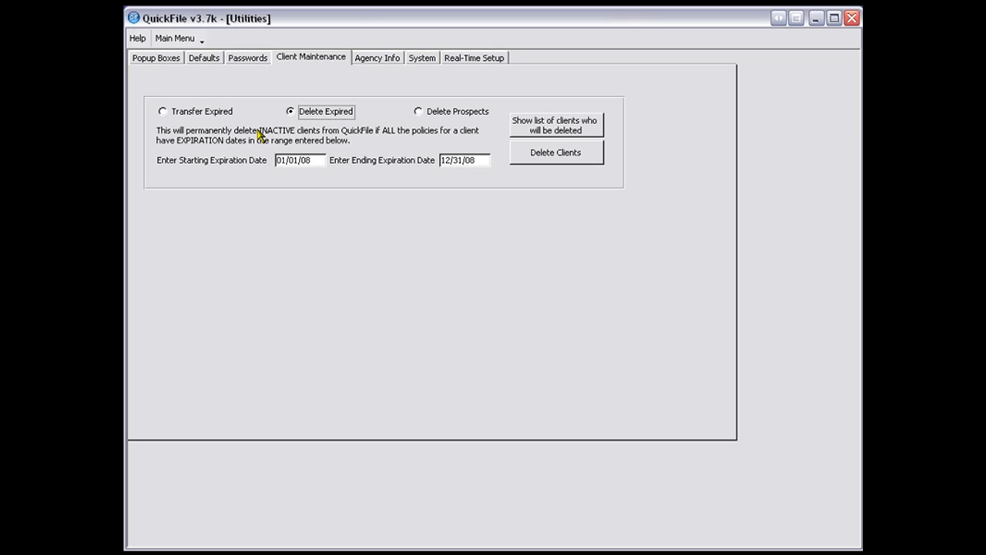
{"action": "left_click", "coordinate": [425, 114]}
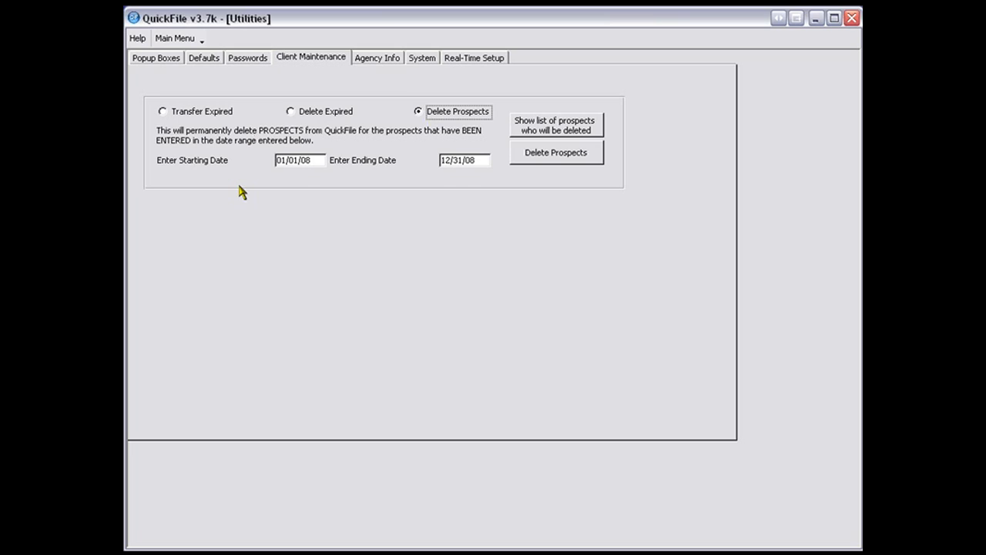
- View the local agency's details, the system maintenance tools and the real-time setup in the utilities
{"action": "left_click", "coordinate": [362, 66]}
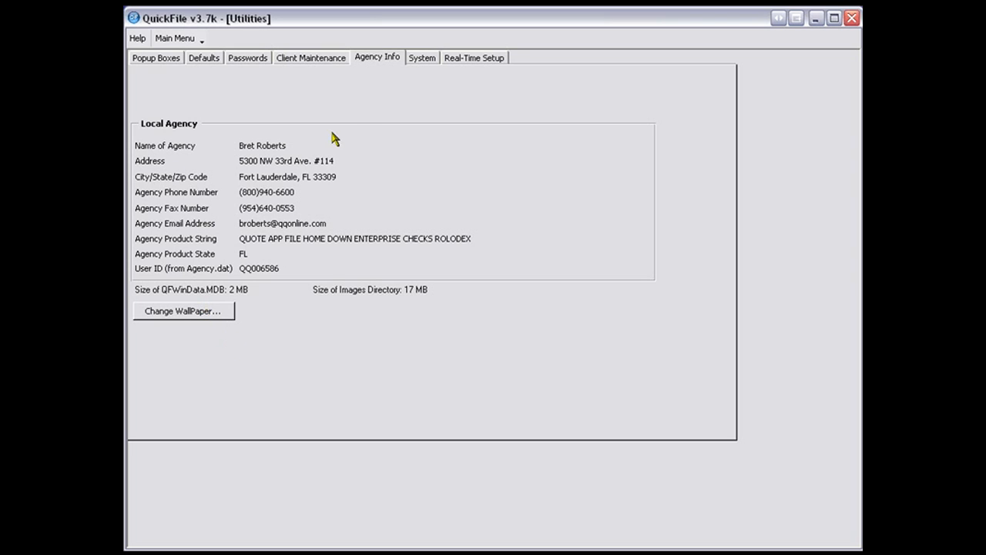
{"action": "left_click", "coordinate": [423, 59]}
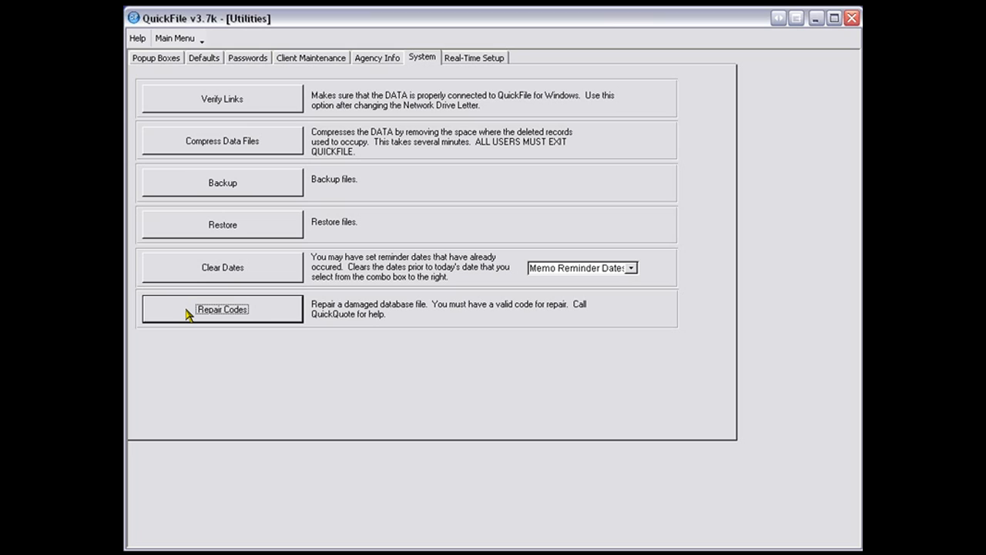
{"action": "left_click", "coordinate": [476, 59]}
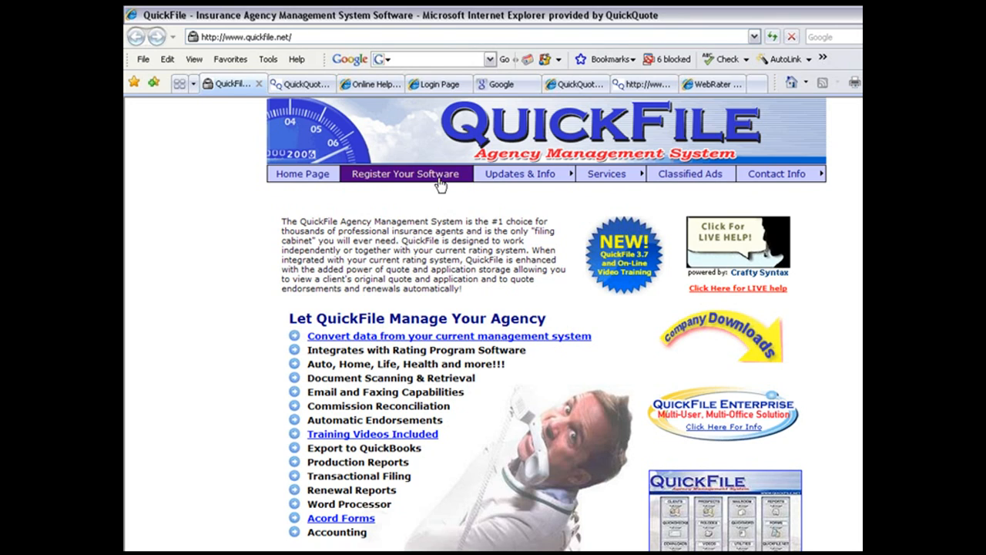
- On the QuickFile website in Internet Explorer, open the Real-Time Inquiry information and examine its list of participating insurance carriers
{"action": "mouse_move", "coordinate": [509, 178]}
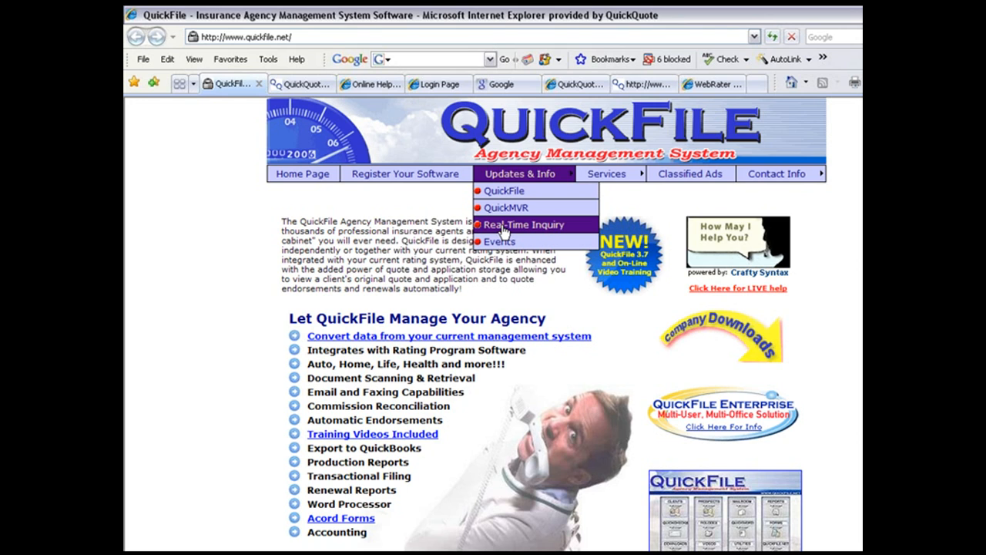
{"action": "left_click", "coordinate": [503, 231]}
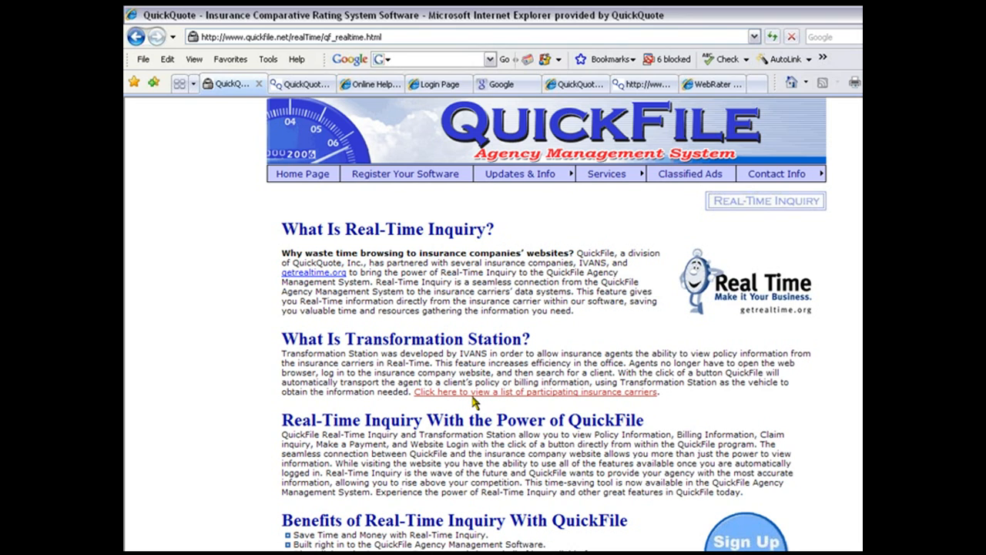
{"action": "left_click", "coordinate": [479, 394]}
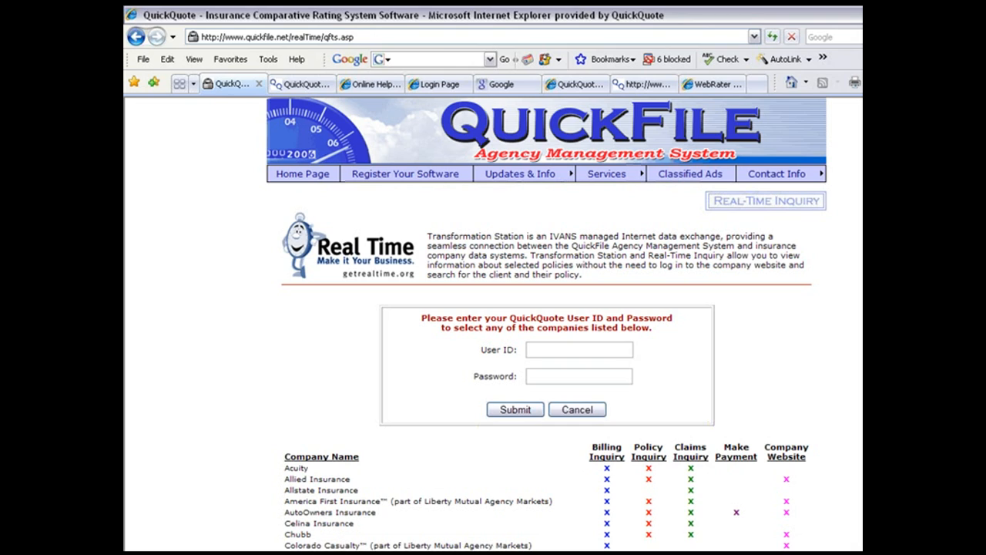
{"action": "scroll", "coordinate": [312, 278], "scroll_direction": "down", "scroll_amount": 5}
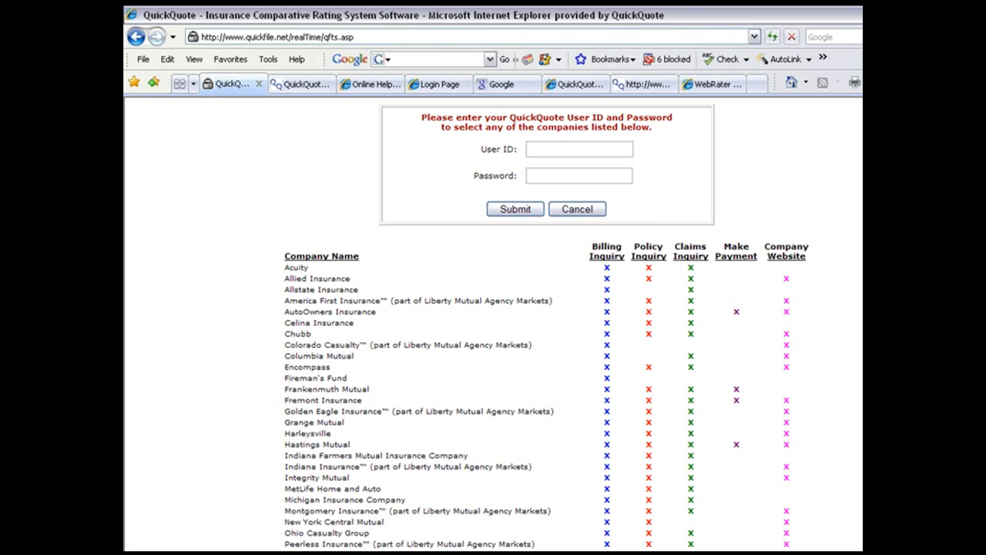
{"action": "scroll", "coordinate": [493, 324], "scroll_direction": "up", "scroll_amount": 1}
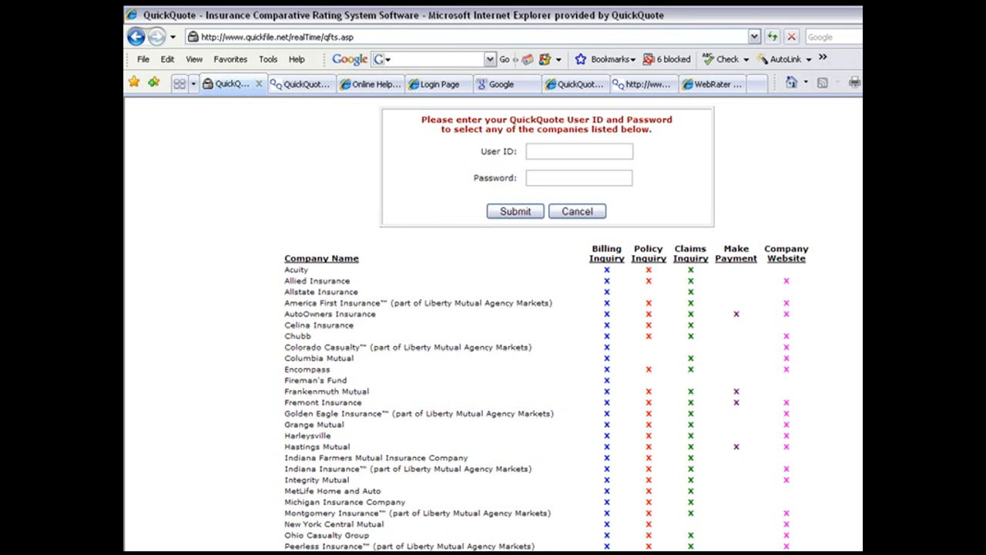
{"action": "scroll", "coordinate": [497, 192], "scroll_direction": "up", "scroll_amount": 5}
- Open the website's QuickFile updates and info page and view its newsletter editions and edition comparison
{"action": "mouse_move", "coordinate": [497, 192]}
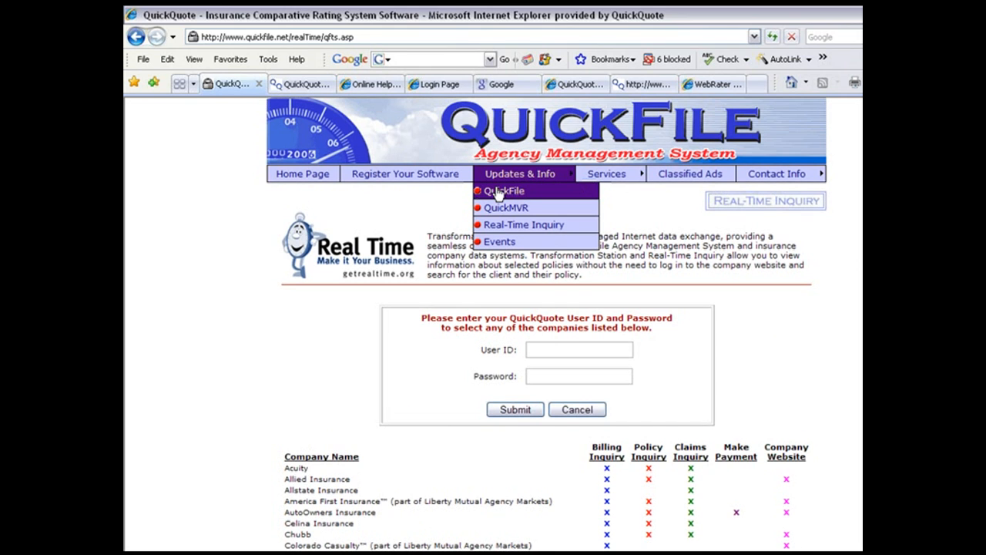
{"action": "left_click", "coordinate": [497, 193]}
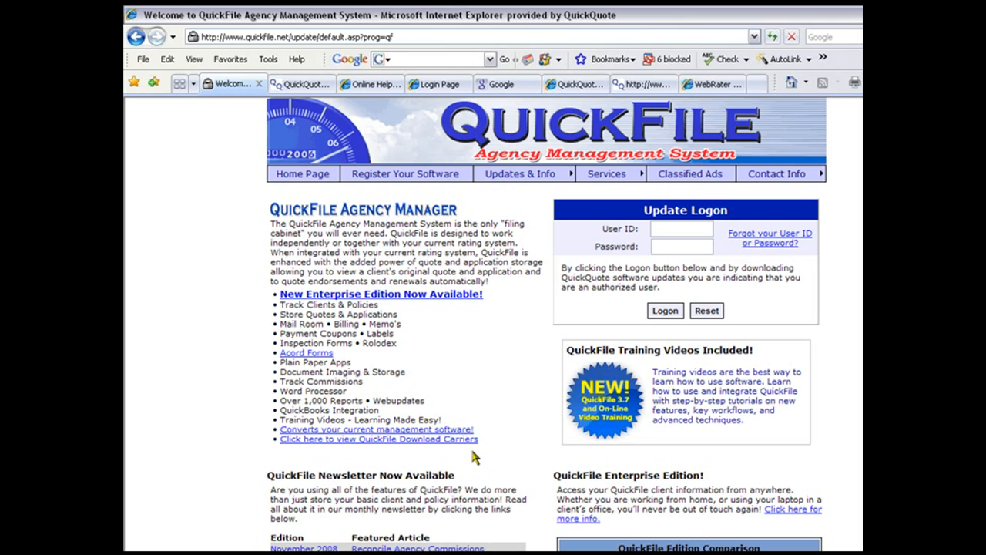
{"action": "scroll", "coordinate": [289, 196], "scroll_direction": "down", "scroll_amount": 5}
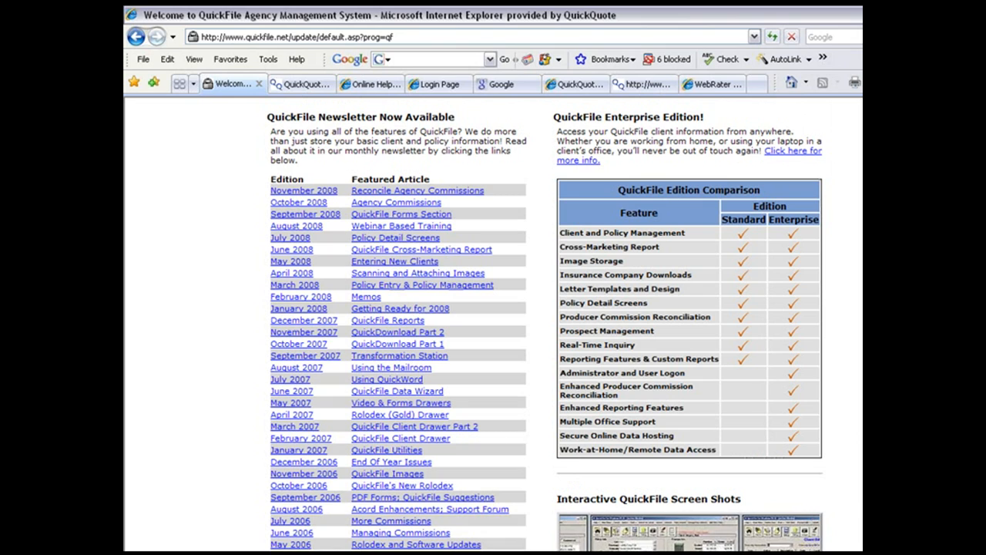